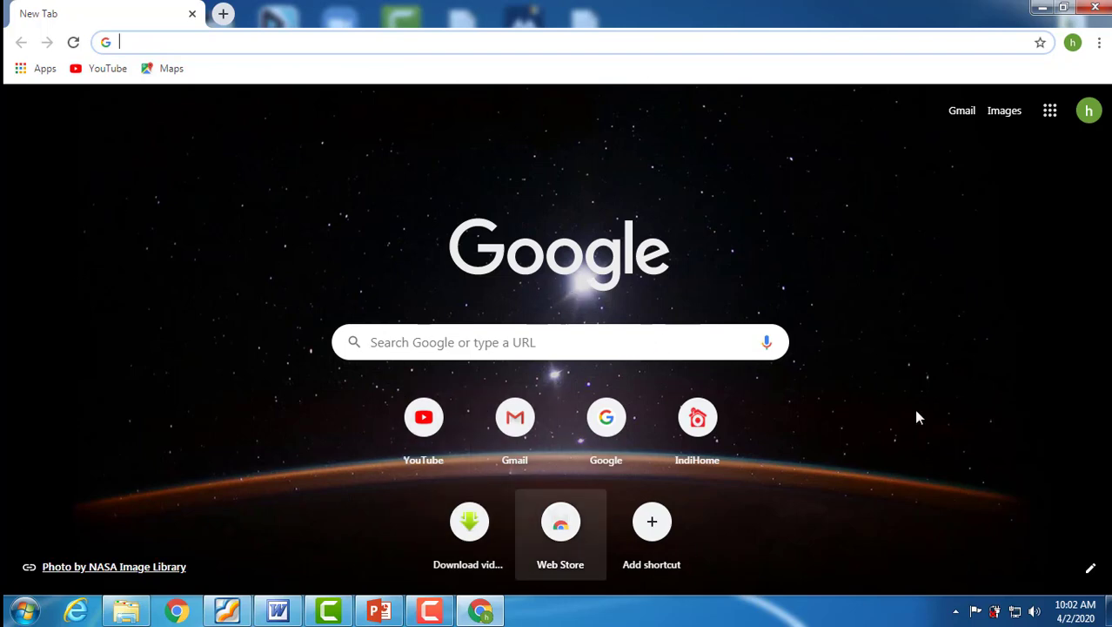
left_click(1051, 116)
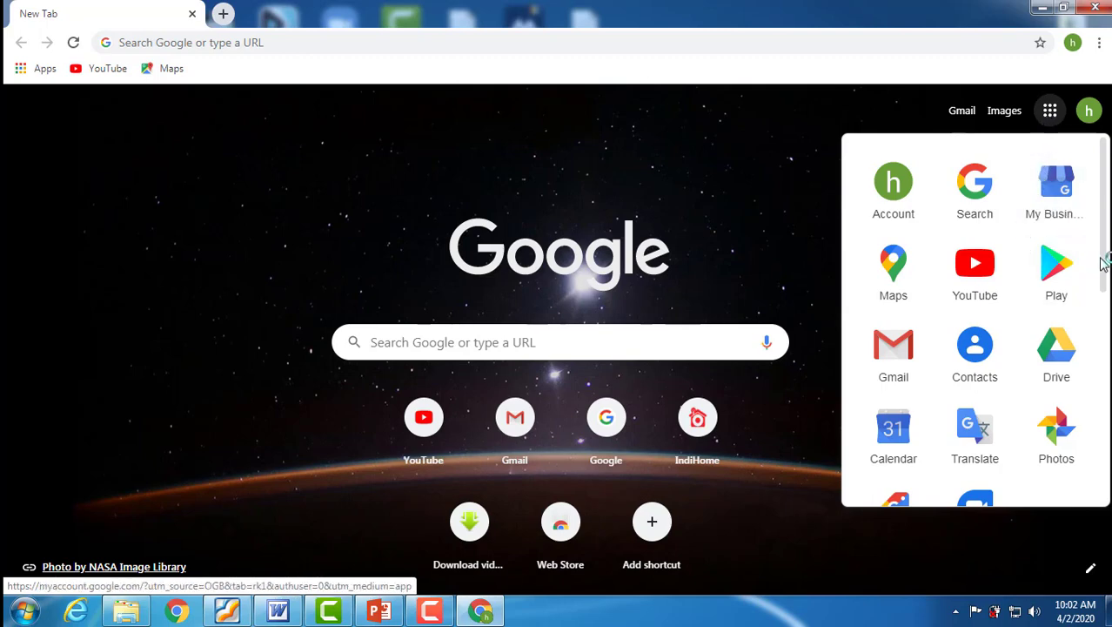
scroll(1101, 270, "down", 1)
scroll(1101, 294, "down", 3)
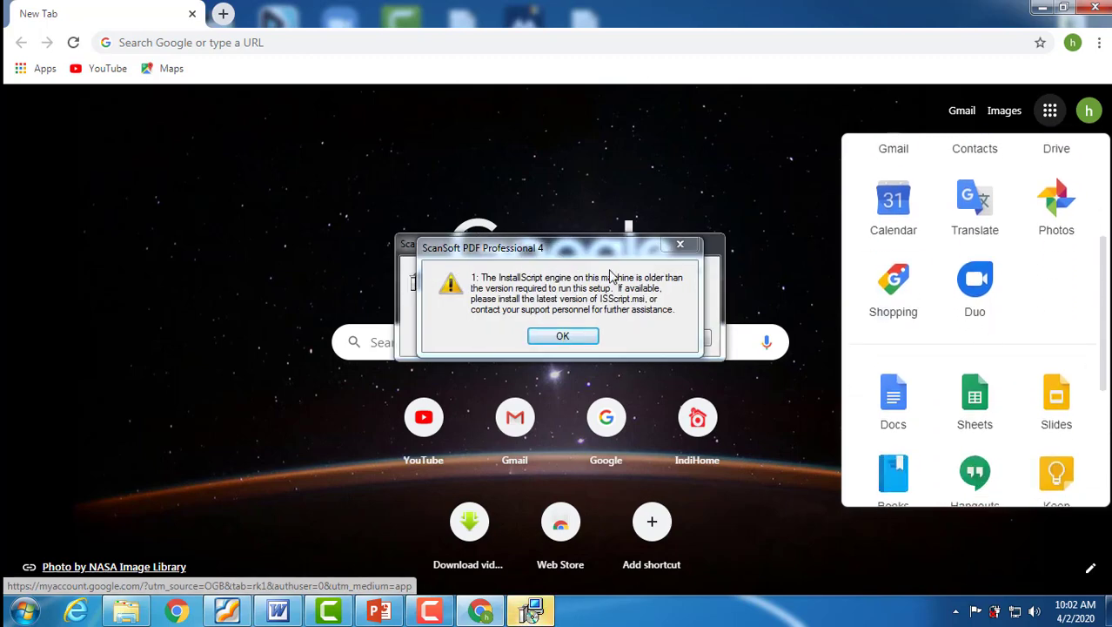
Dismiss the ScanSoft PDF Professional 4 error, cancel its configuration, and open Google Classroom from the Google apps.
left_click(562, 335)
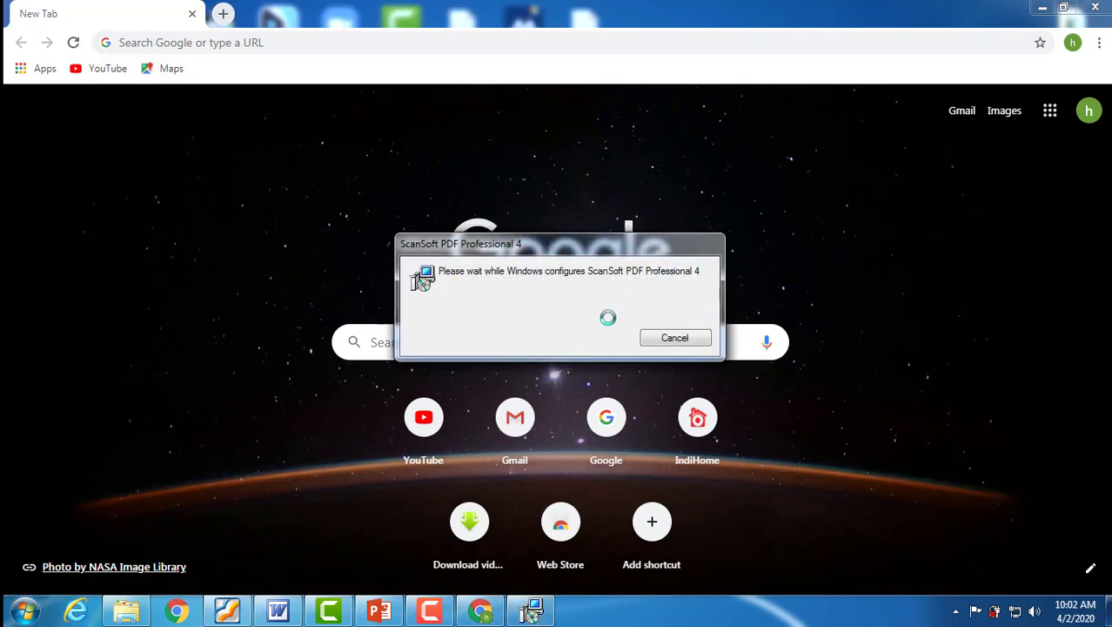
left_click(672, 338)
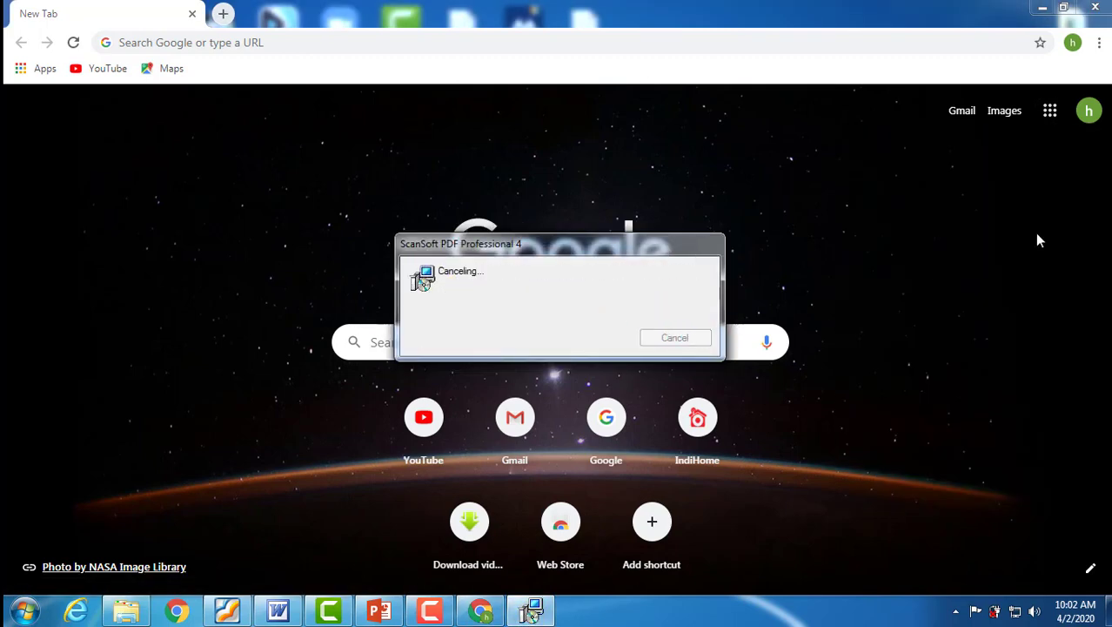
left_click(1051, 113)
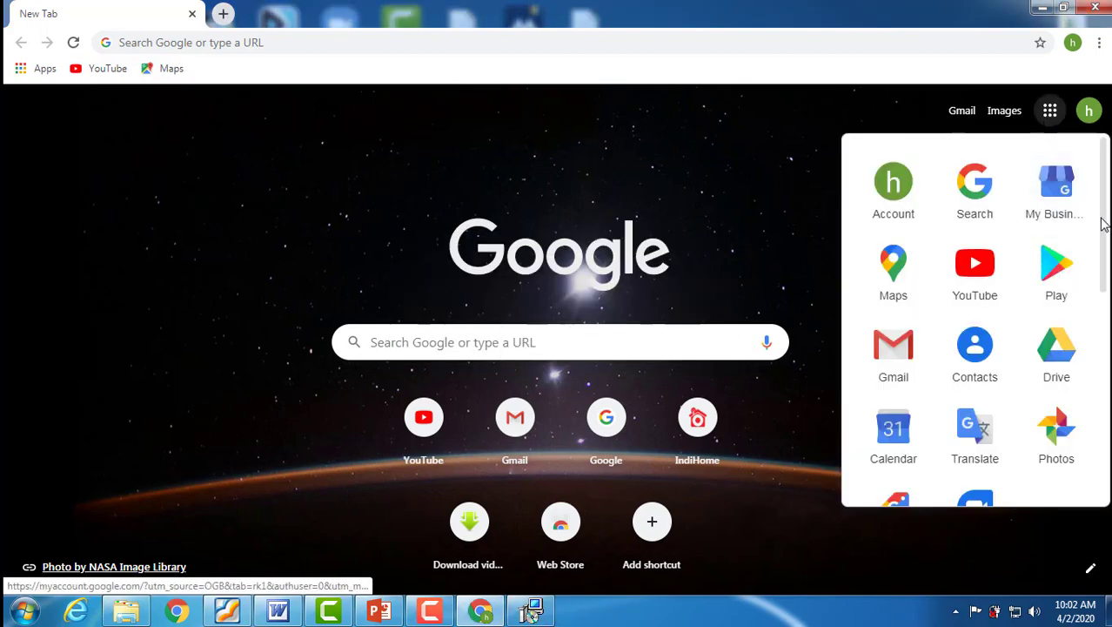
left_click_drag(1102, 211, 1100, 406)
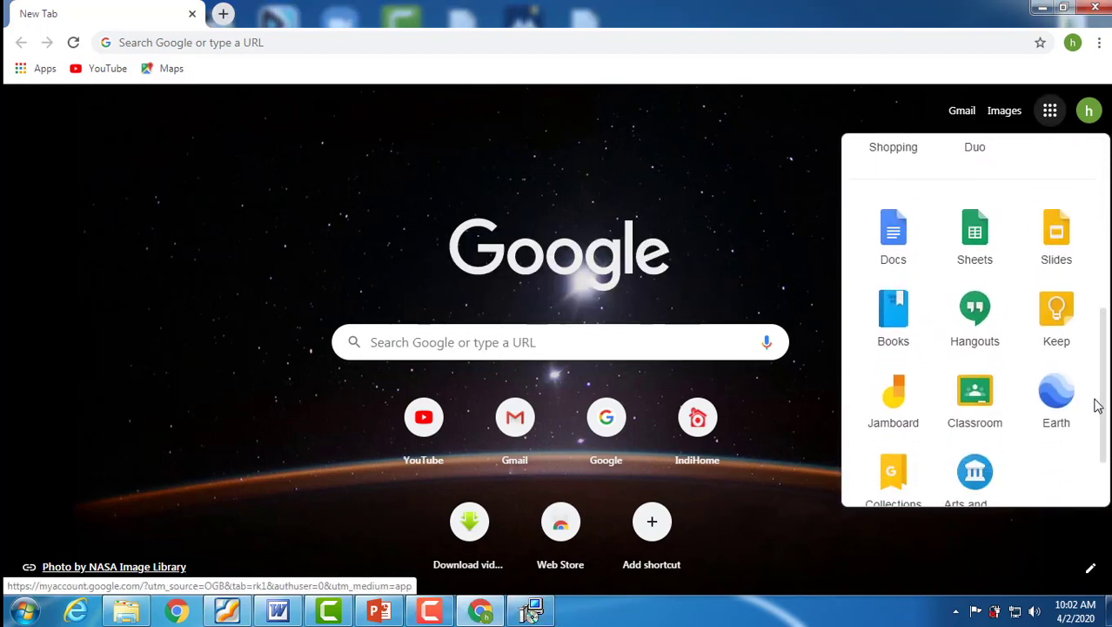
left_click(976, 405)
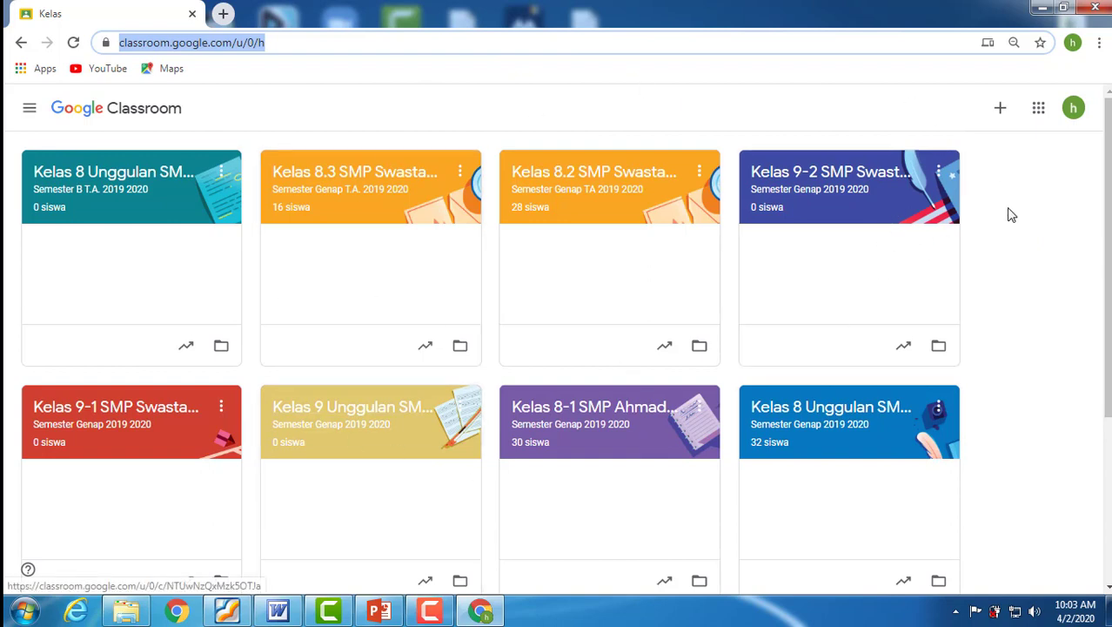
Start creating a new class and accept the notice about not using Classroom at a school with students.
left_click(1000, 110)
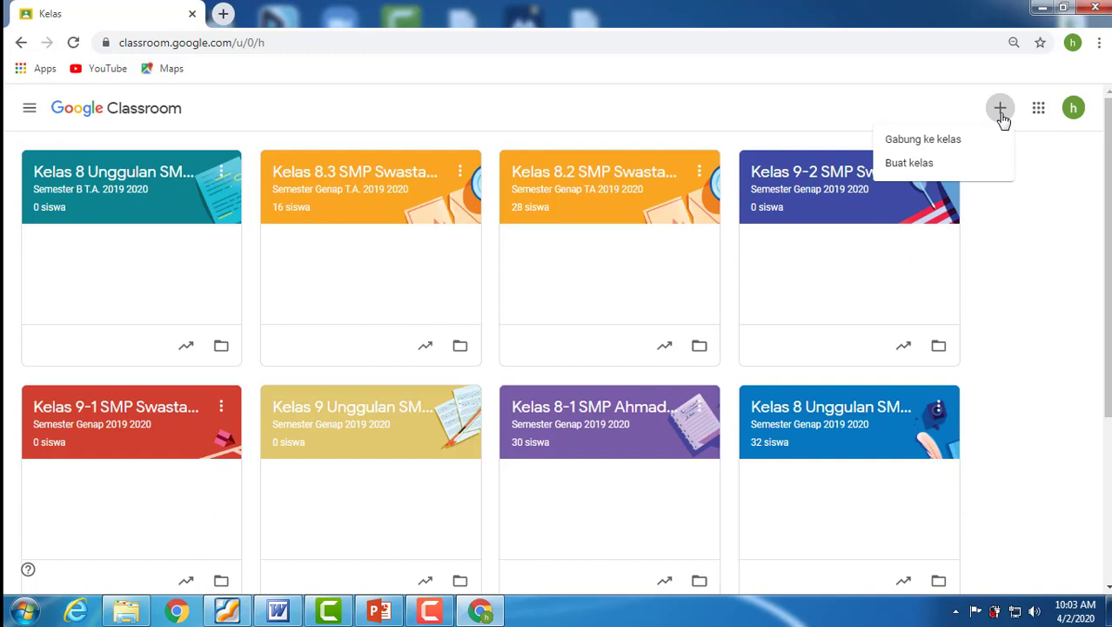
left_click(916, 165)
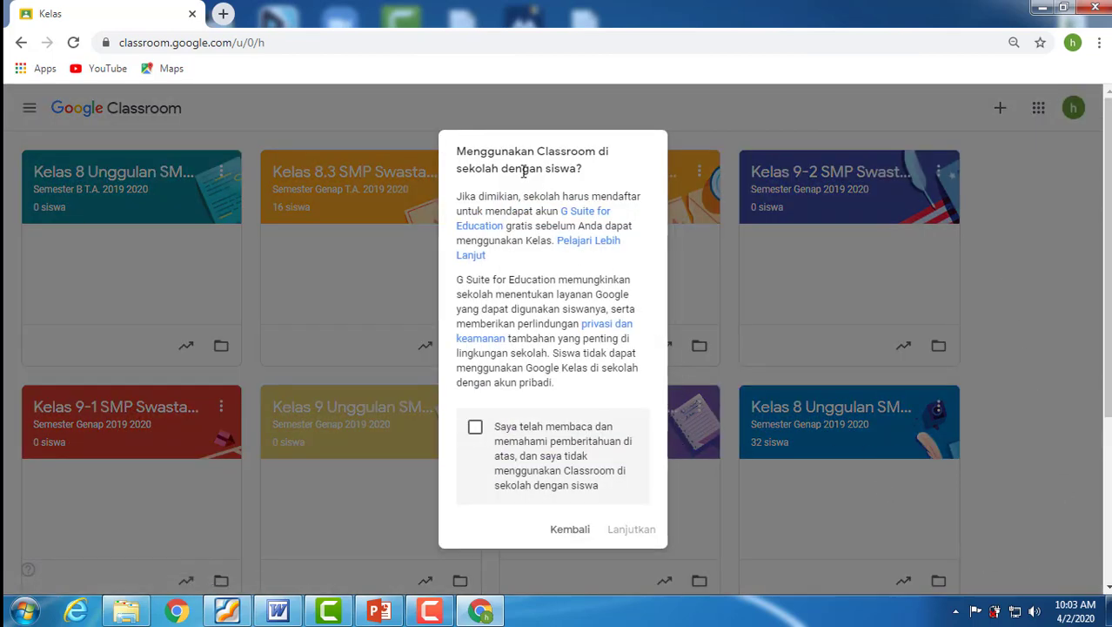
left_click(476, 430)
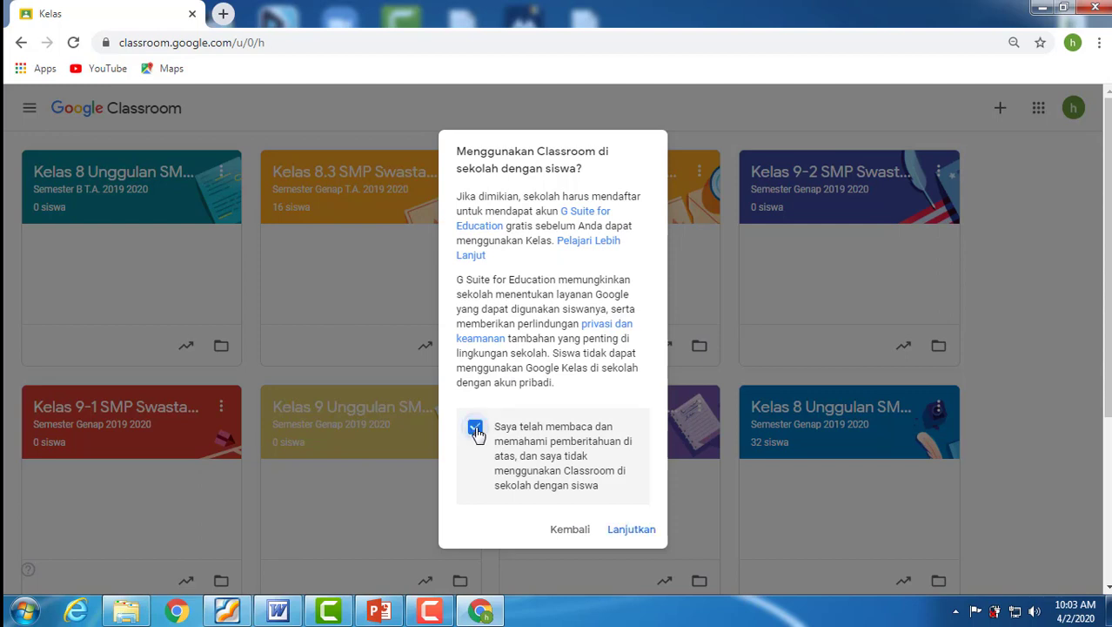
left_click(632, 532)
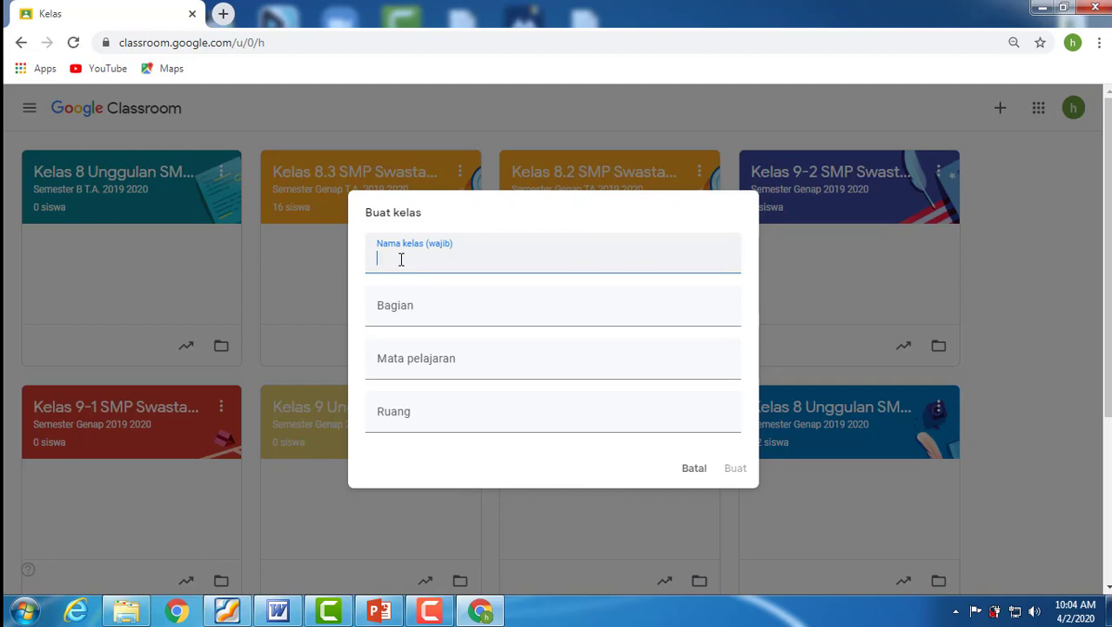
Name the new class "Kelas 8 Unggulan SMPS Ahmad Yani Binjai".
type("Kelas 8 Unggulan SM")
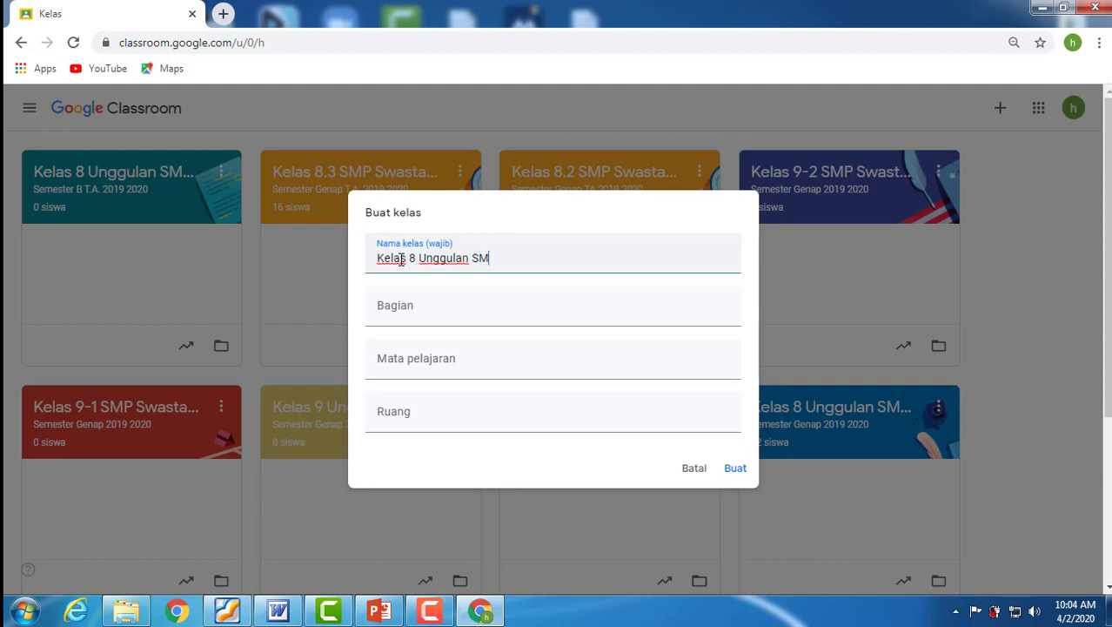
type("PS Ahmad Yan")
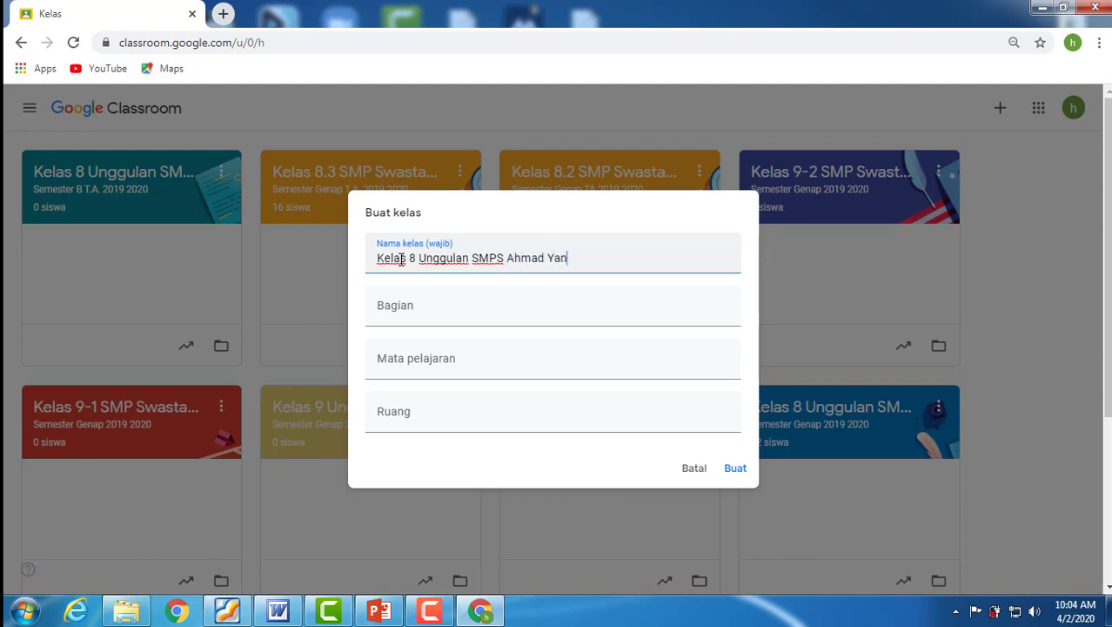
type("i Binjai")
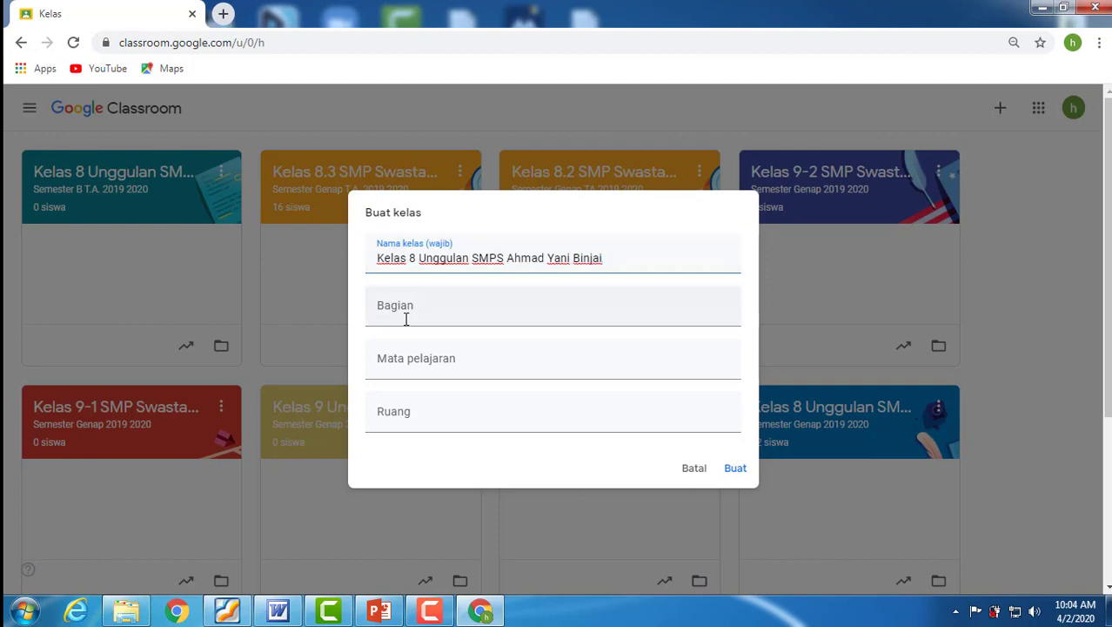
Set the section (Bagian) of the new class to "Semester B T.A. 2019 2020".
left_click(432, 311)
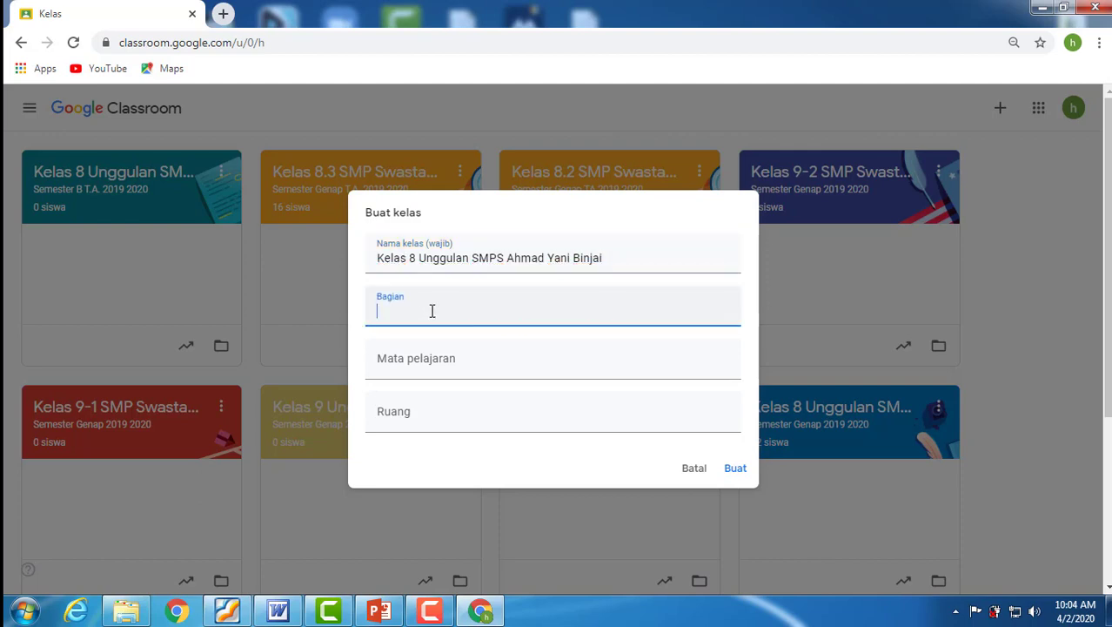
type("Semester B T.A. 2019 2020")
Set the subject (Mata pelajaran) of the new class to "Bahasa Indonesia".
left_click(464, 366)
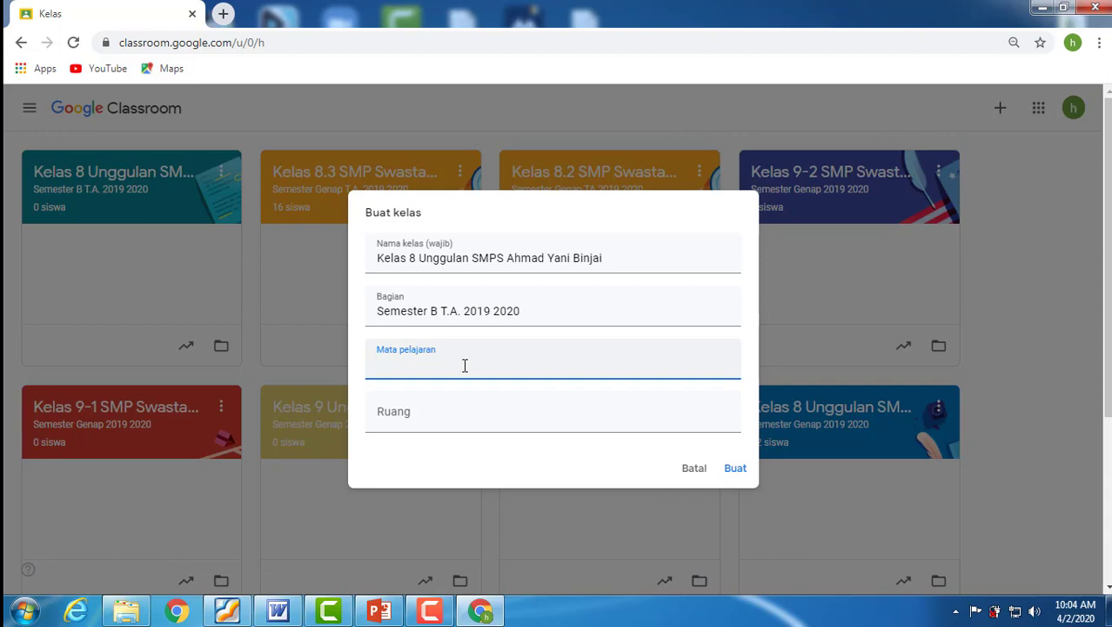
type("Bahasa Indonesia")
Enter "Ruang Kelas 8.U" as the room (Ruang) and create the class.
left_click(436, 411)
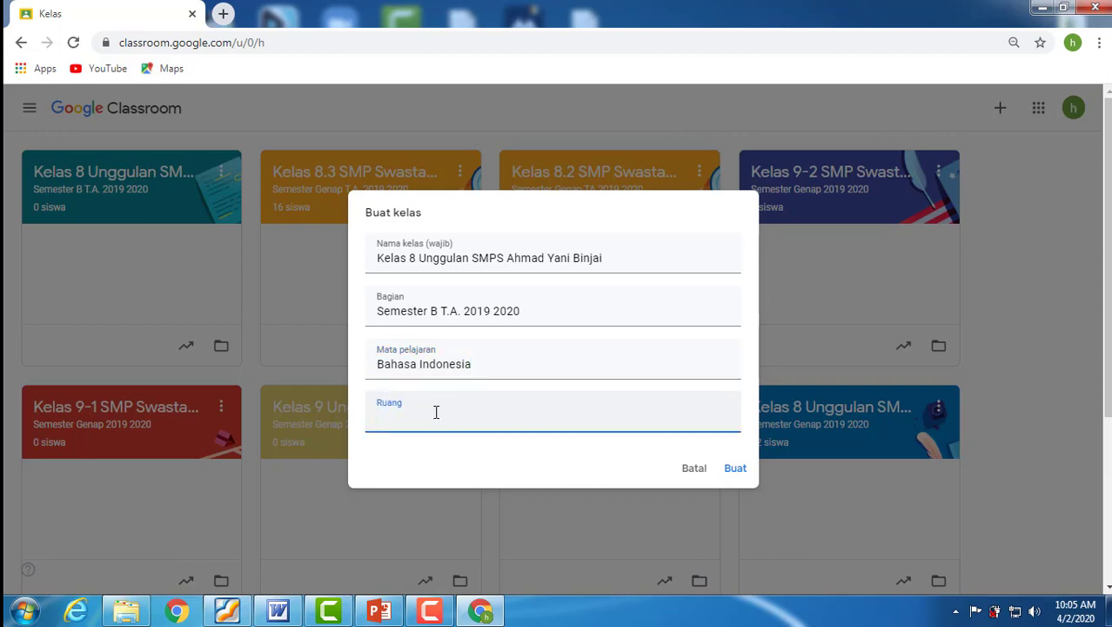
type("K")
key("BackSpace")
type("Ruang Kelas")
type("8.U")
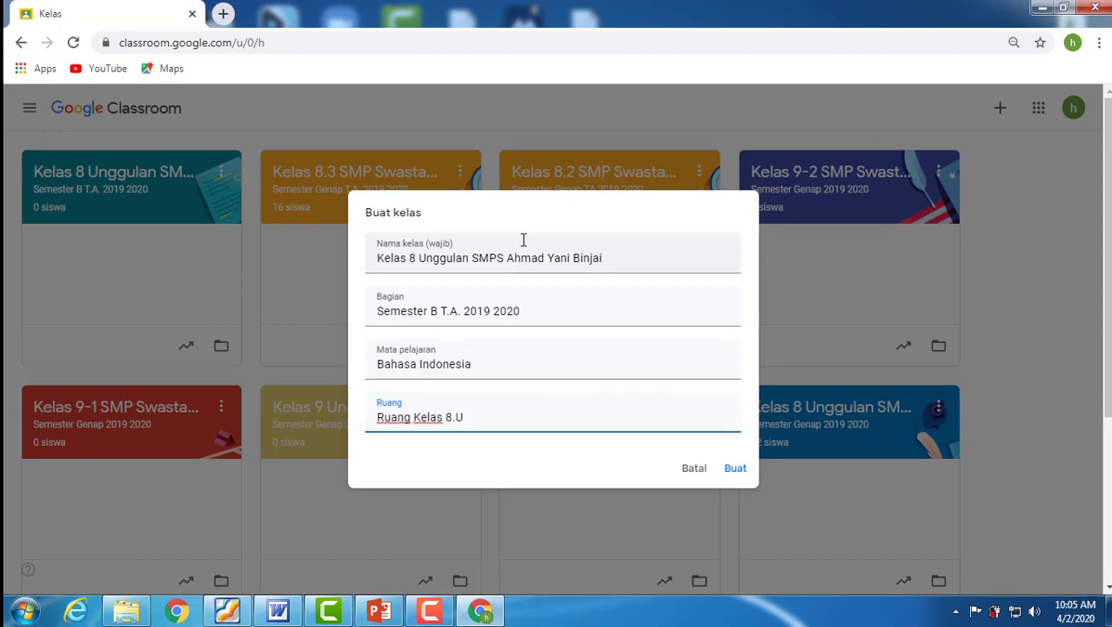
left_click(735, 471)
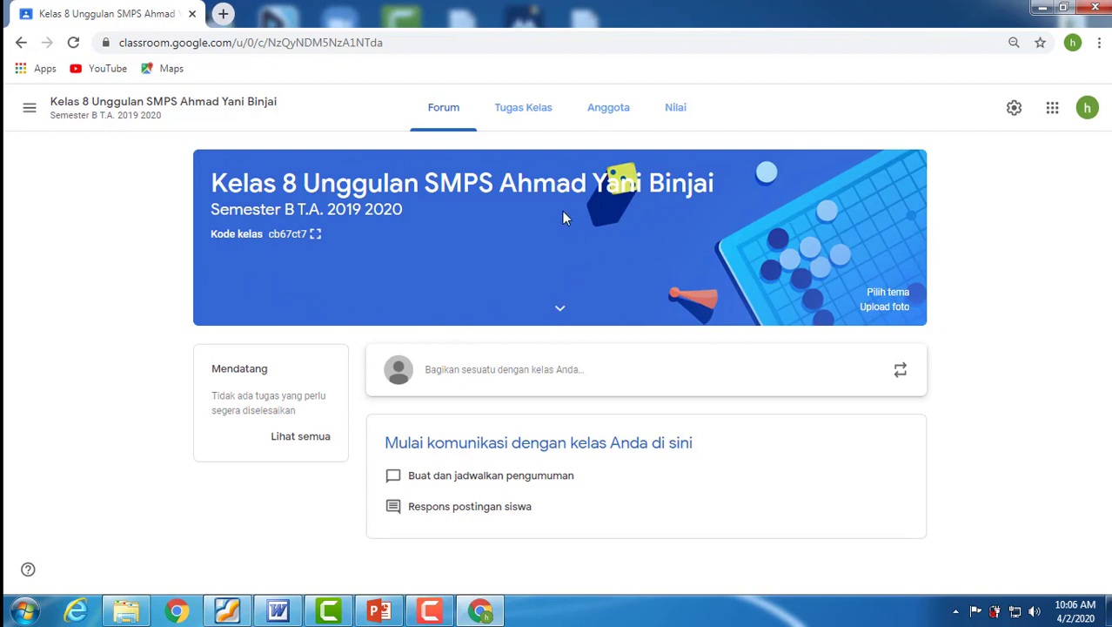
Change the class theme to the purple notebook-and-laptop image from the Bahasa & Sejarah gallery category.
left_click(895, 297)
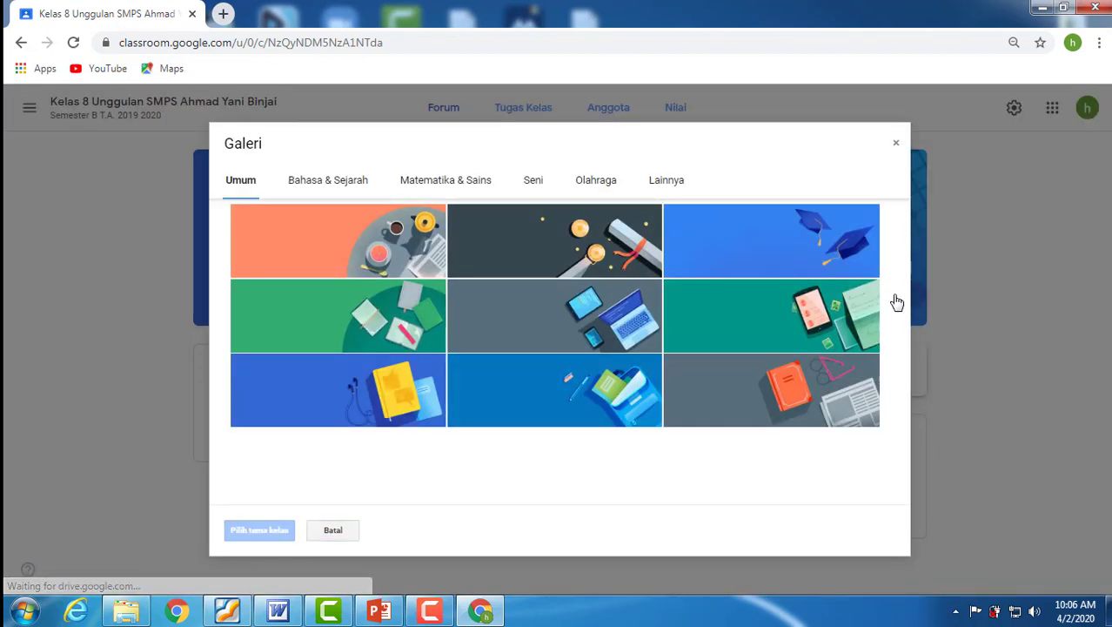
left_click(346, 185)
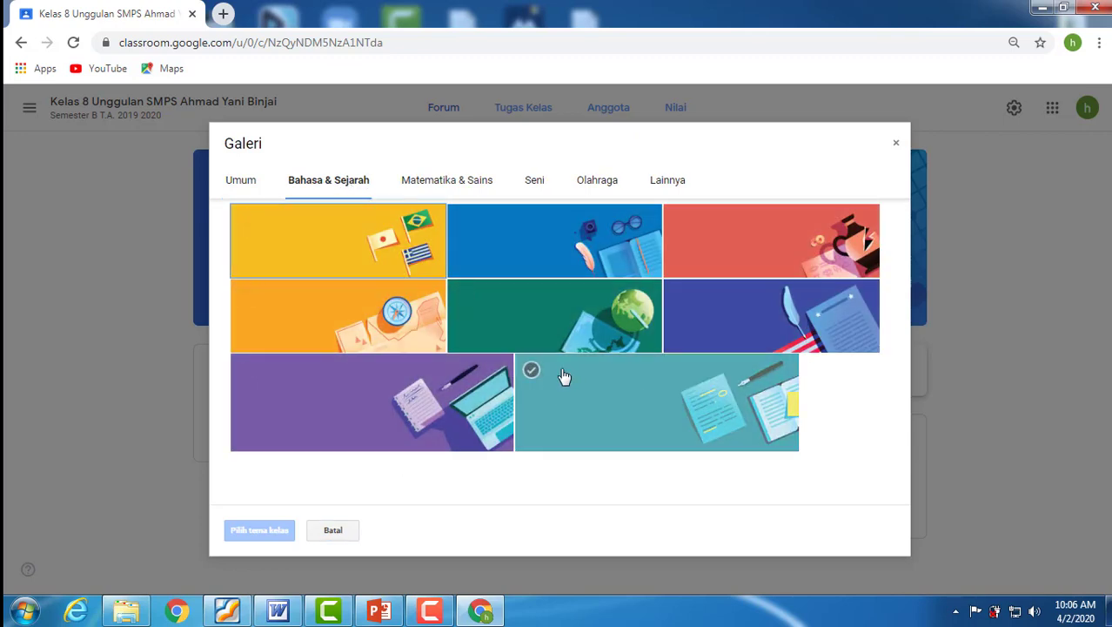
left_click(413, 398)
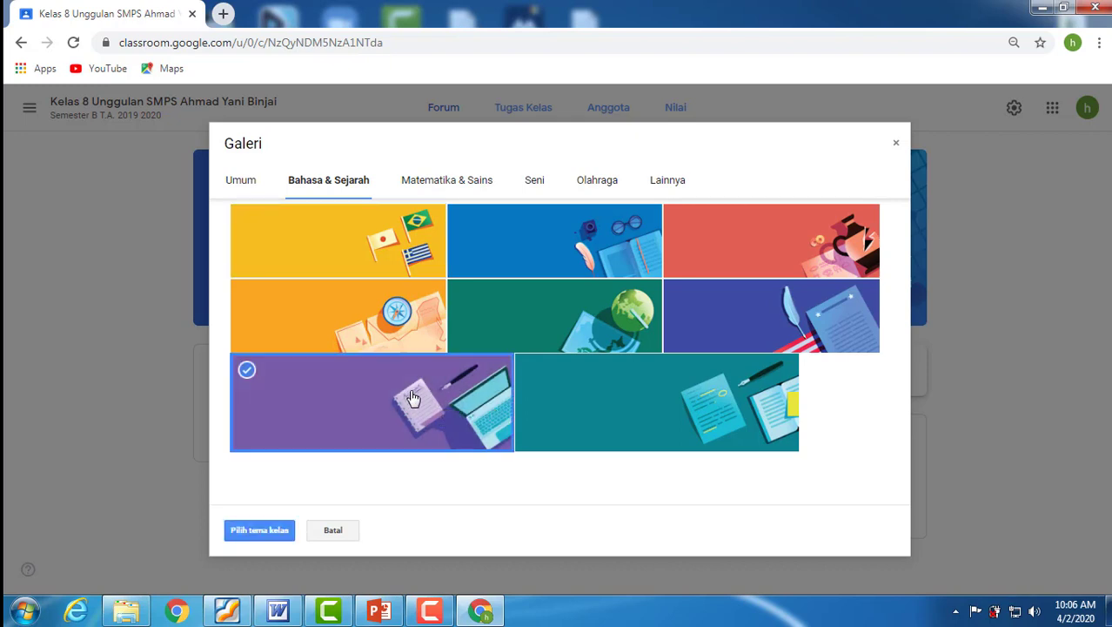
left_click(263, 534)
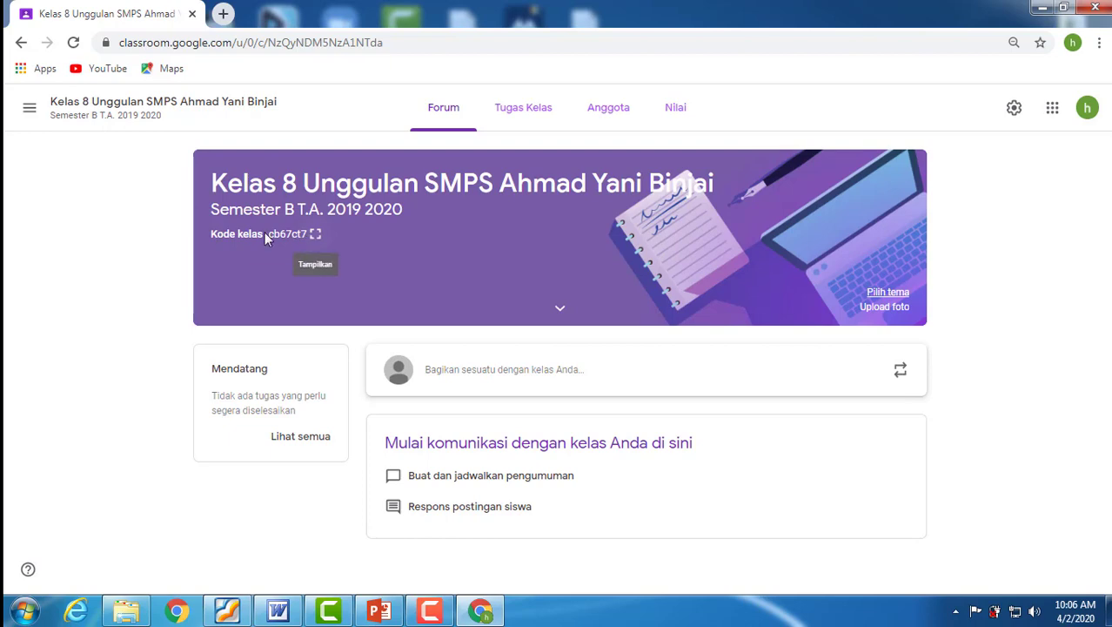
Display the class code enlarged, and close the enlarged view.
left_click(316, 237)
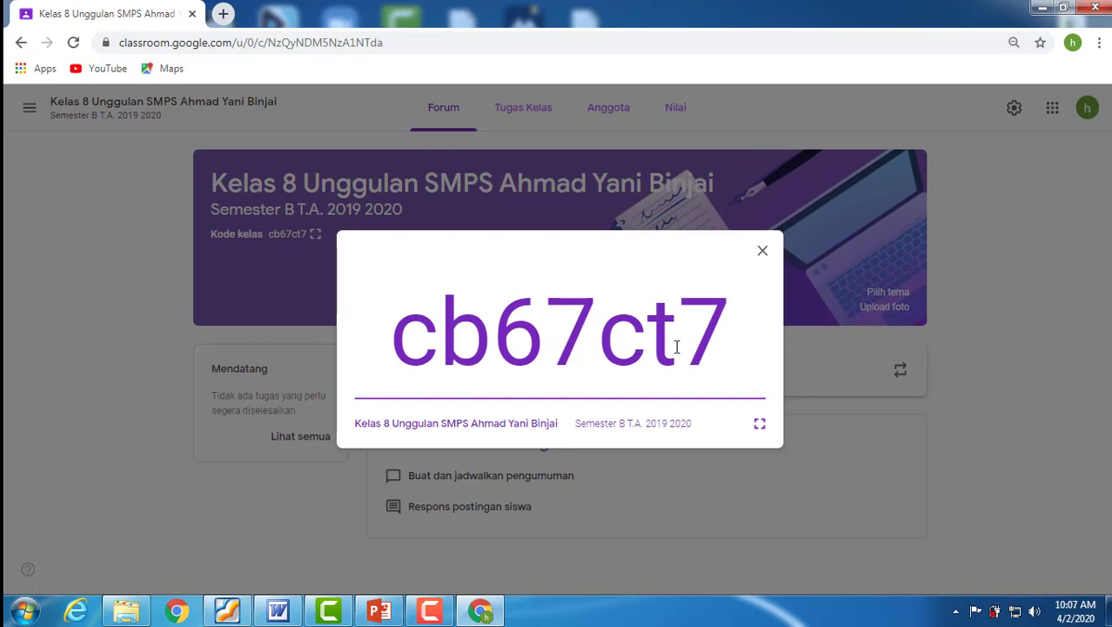
left_click(763, 254)
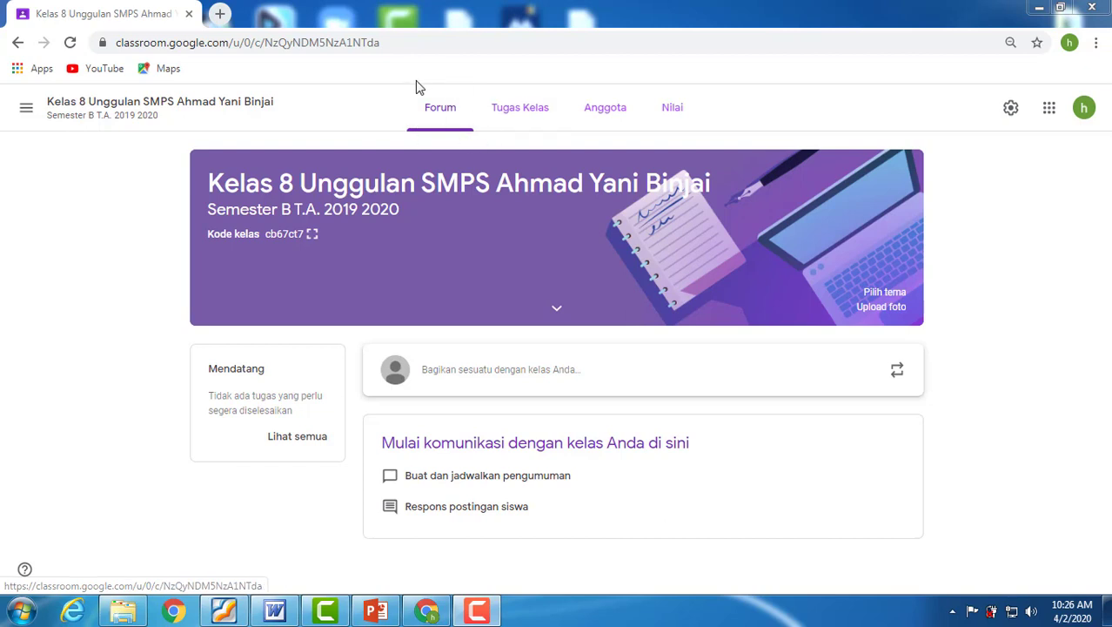
Examine the item types that can be created under Tugas Kelas, and the Anggota and Nilai pages.
left_click(530, 110)
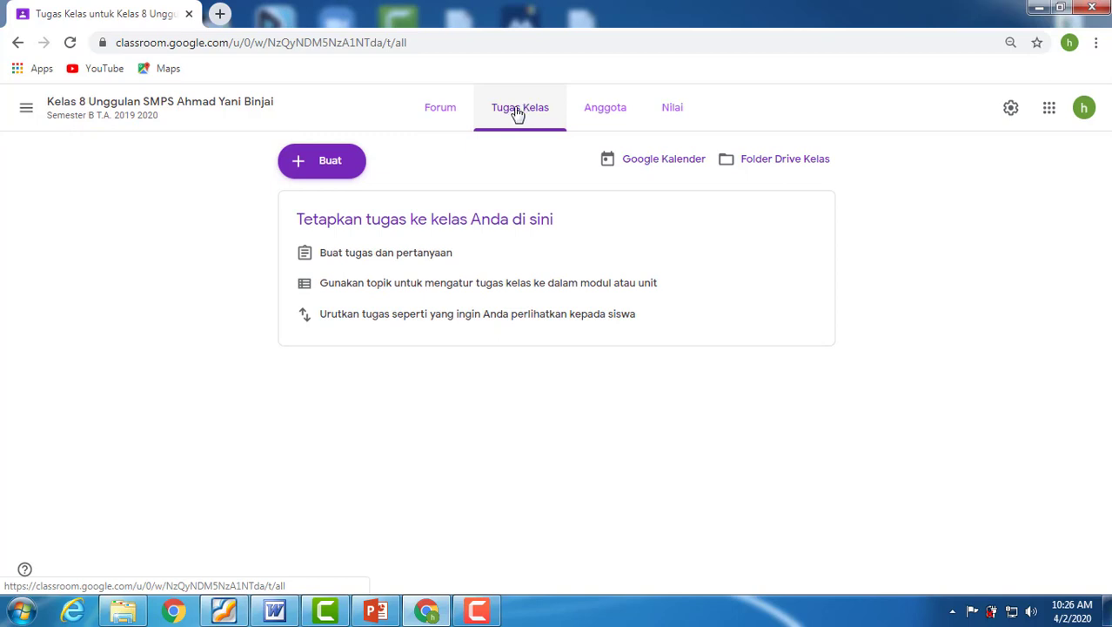
left_click(338, 163)
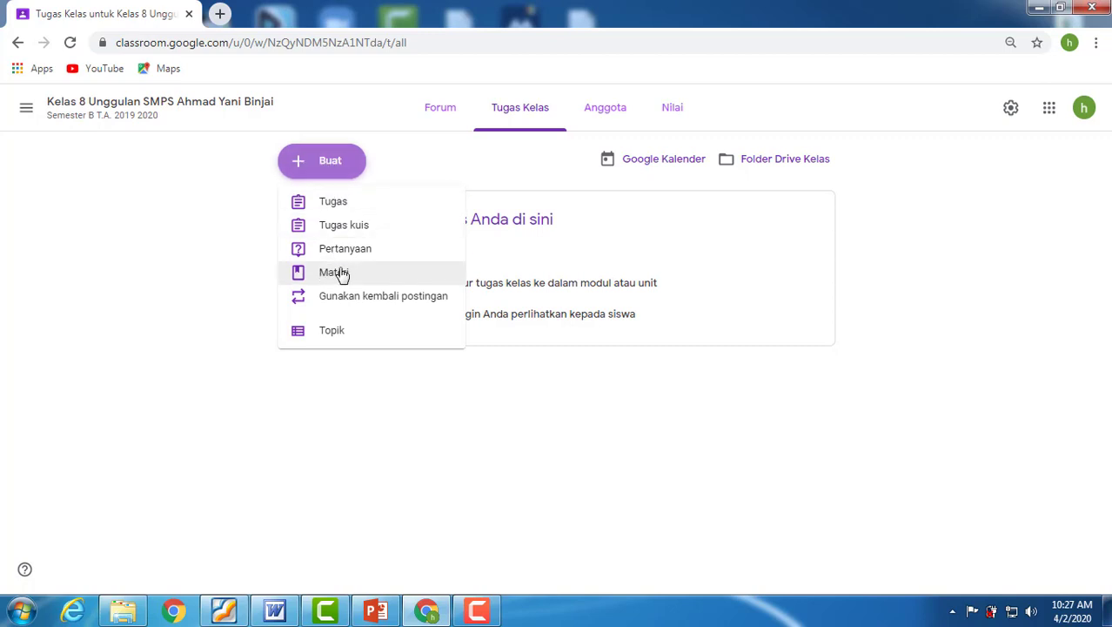
left_click(770, 105)
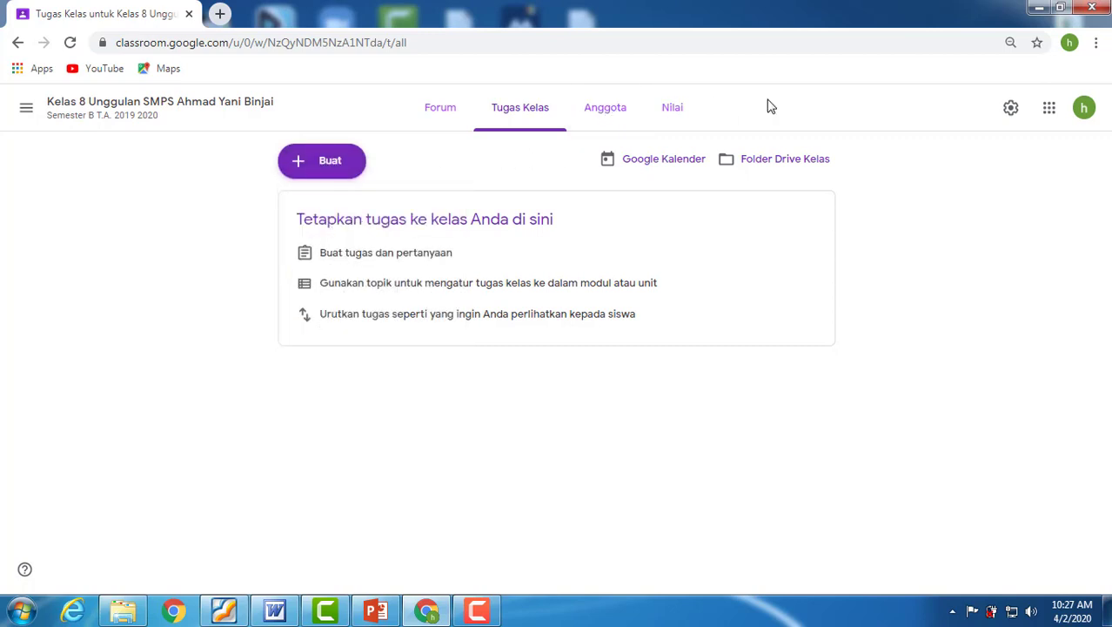
left_click(609, 110)
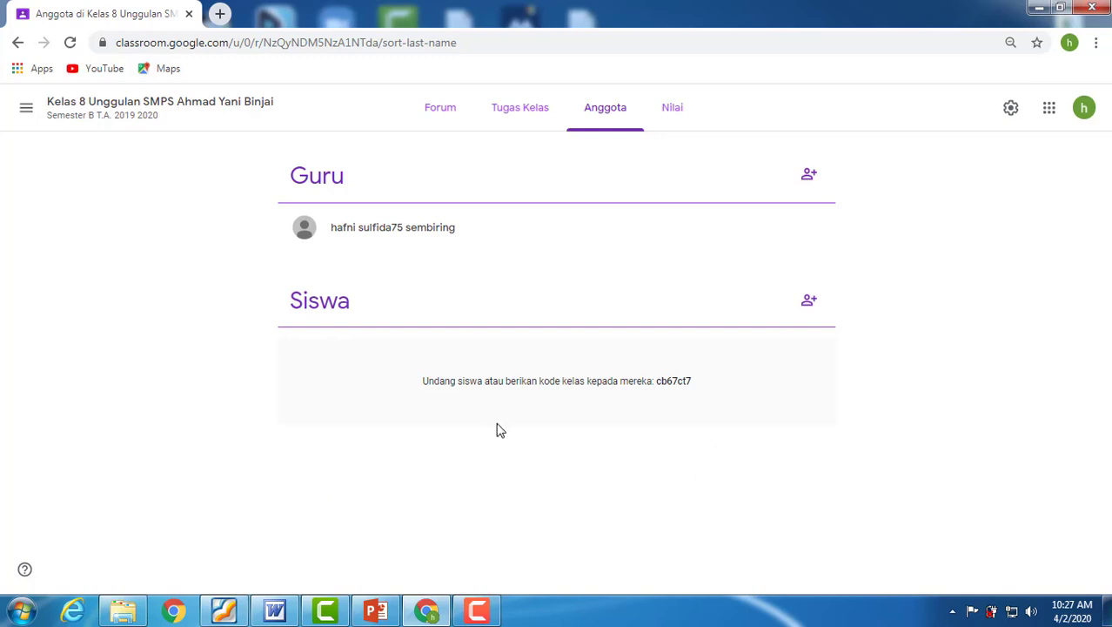
left_click(675, 114)
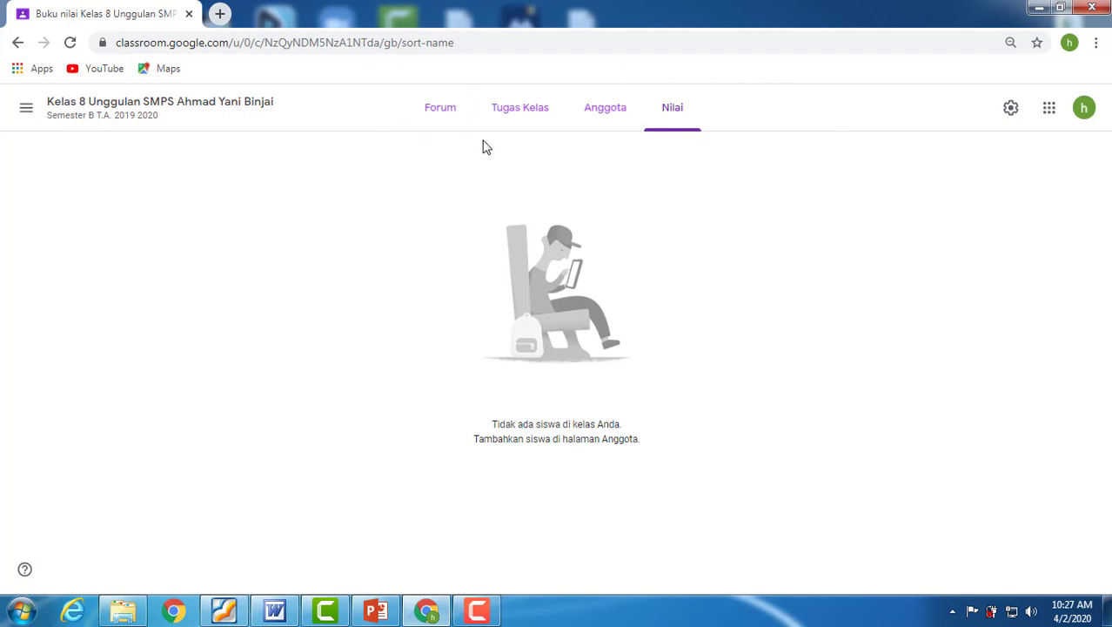
Start a Forum announcement to the class with the heading line "Perhatian:".
left_click(441, 114)
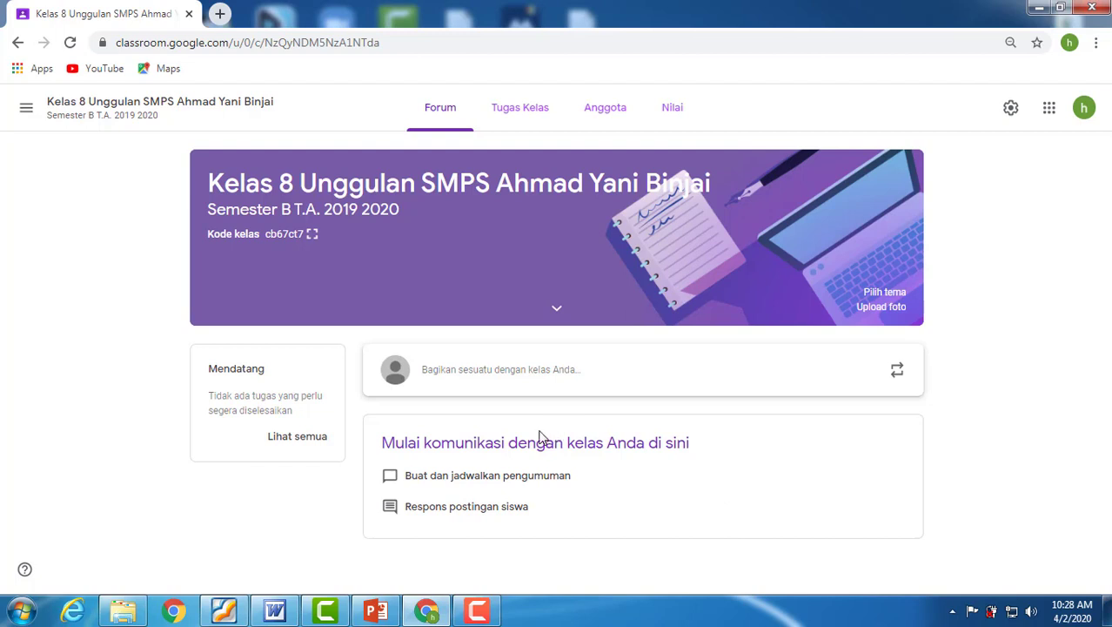
left_click(411, 375)
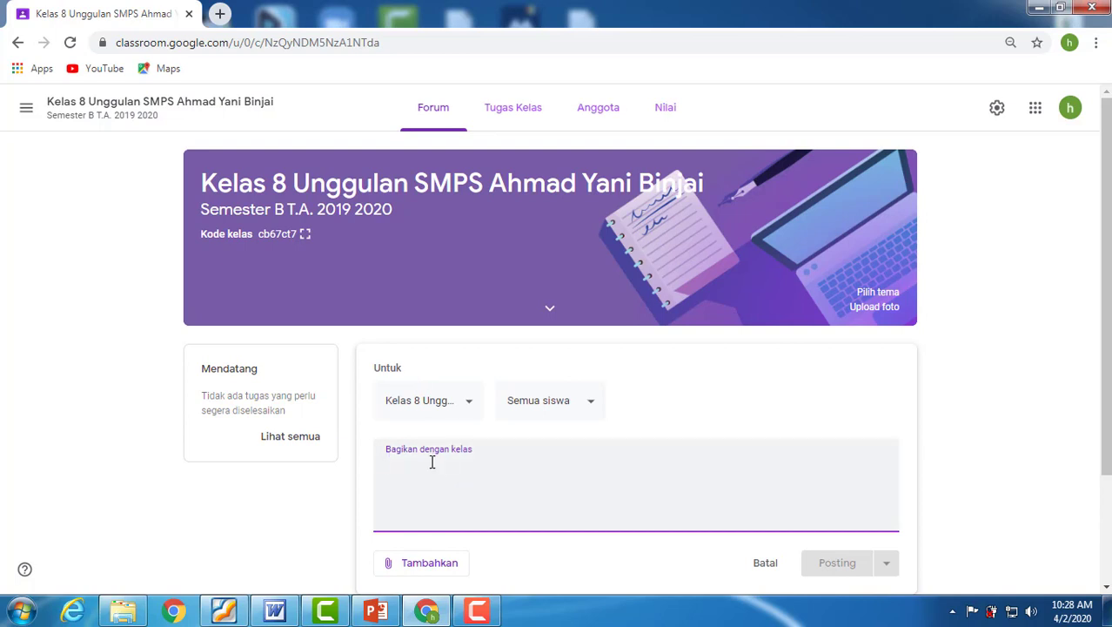
type("Per")
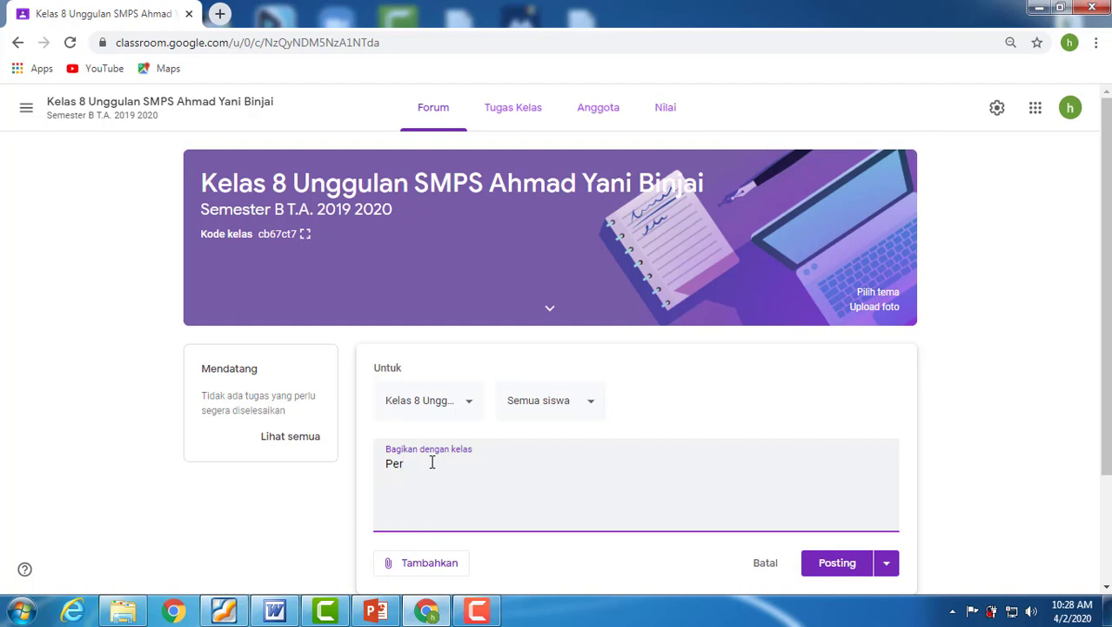
type("hatian:")
key("Return")
Below the heading, write "Kepada seluruh siswa agar mempersiapkan diri untuk mengikuti pembelajaran" in the announcement.
type("Kepada seluruh siswa")
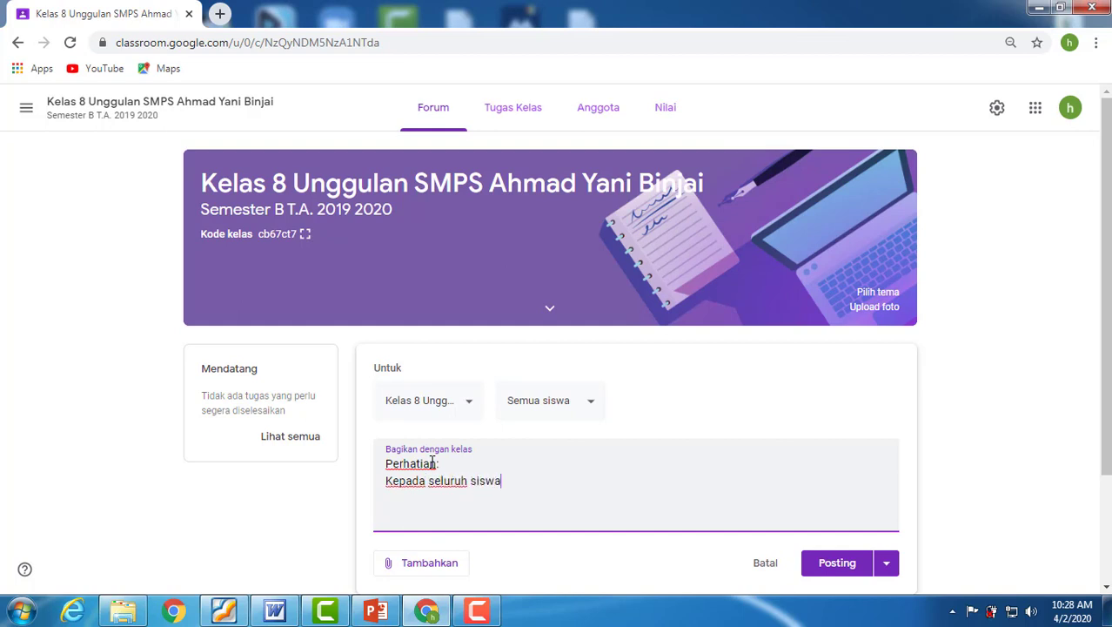
type(" ag")
key("BackSpace")
type("gar memp")
key("BackSpace")
type("persiapkan ")
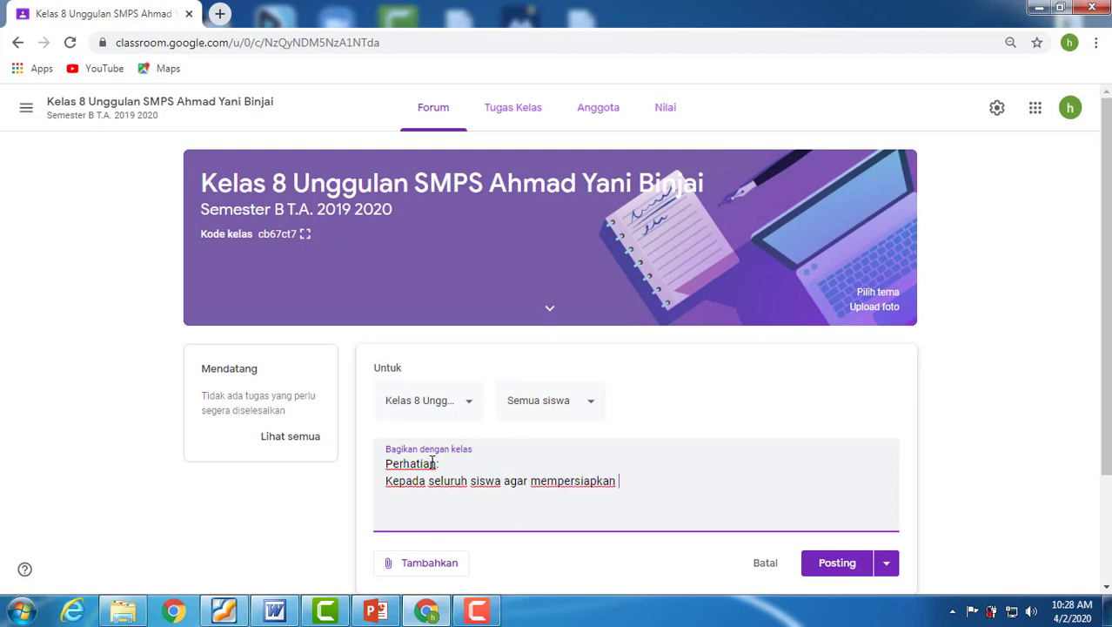
type("diri unttuk mengiku")
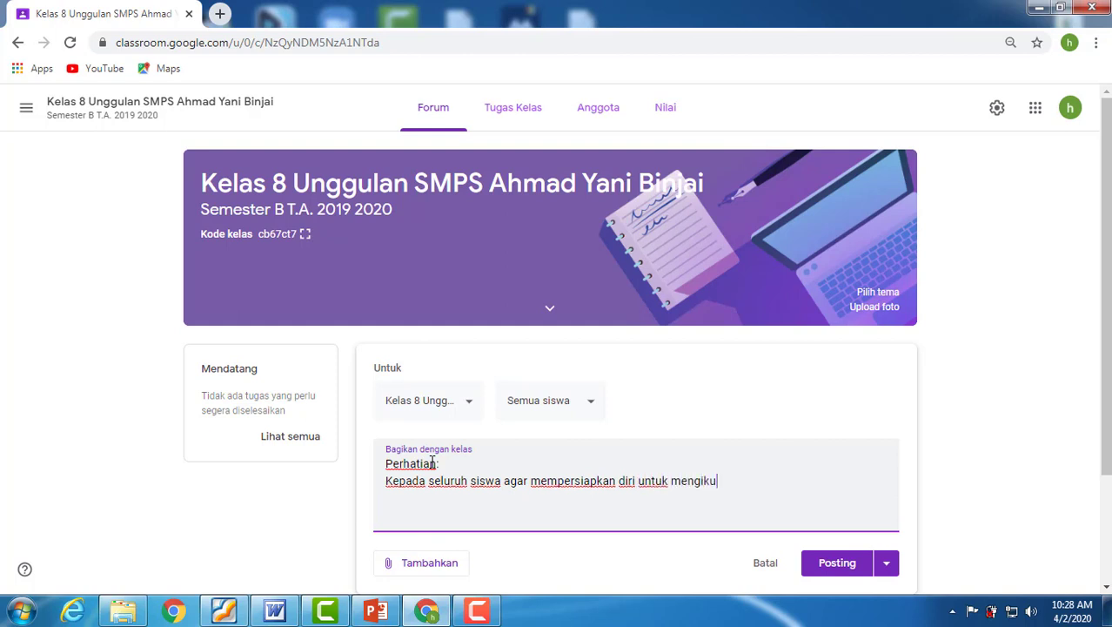
type("ti pembelajaran ")
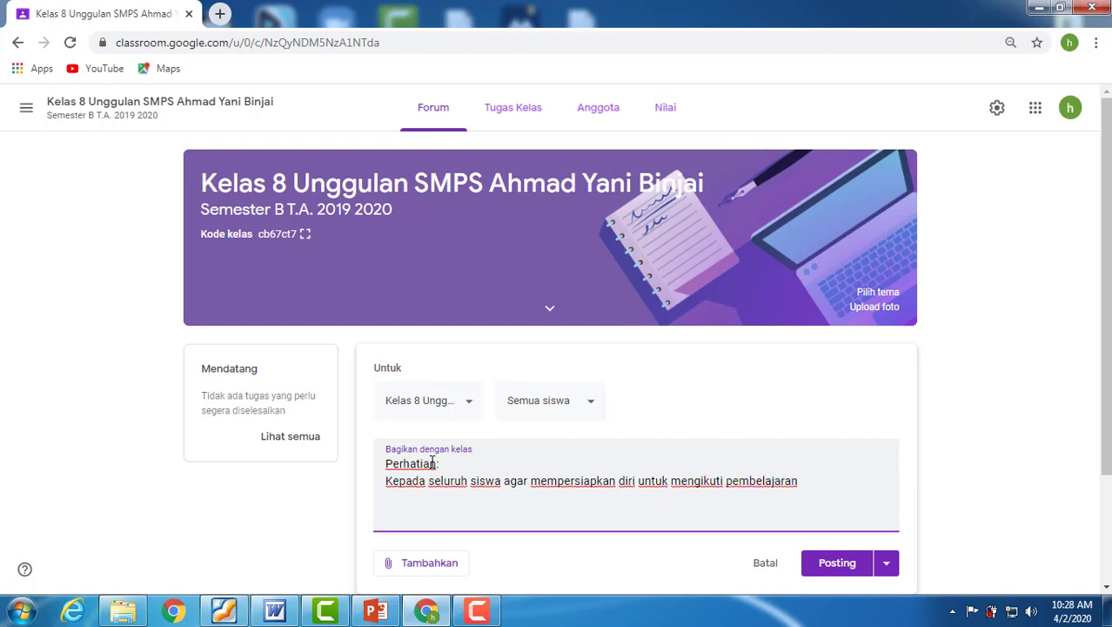
type("denga")
Complete the announcement's opening sentence with "dengan sistem online.".
left_click(433, 462)
type("sisten")
key("BackSpace")
key("BackSpace")
key("BackSpace")
key("BackSpace")
key("BackSpace")
key("Delete")
key("Delete")
type("n sistem ")
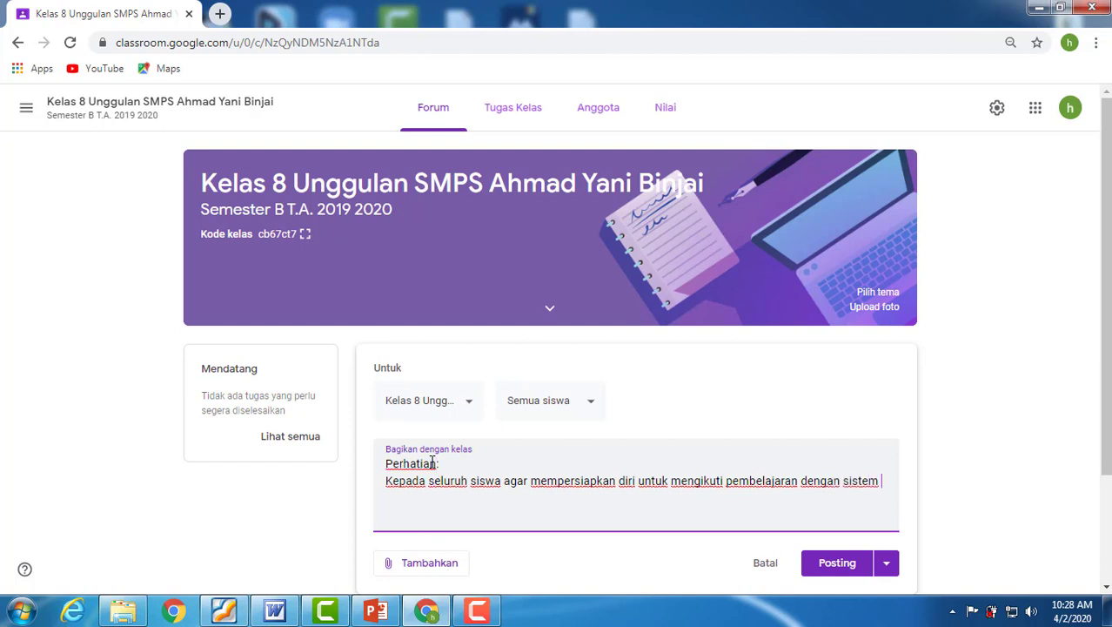
type("online ")
type("Pembela")
type("jaran ")
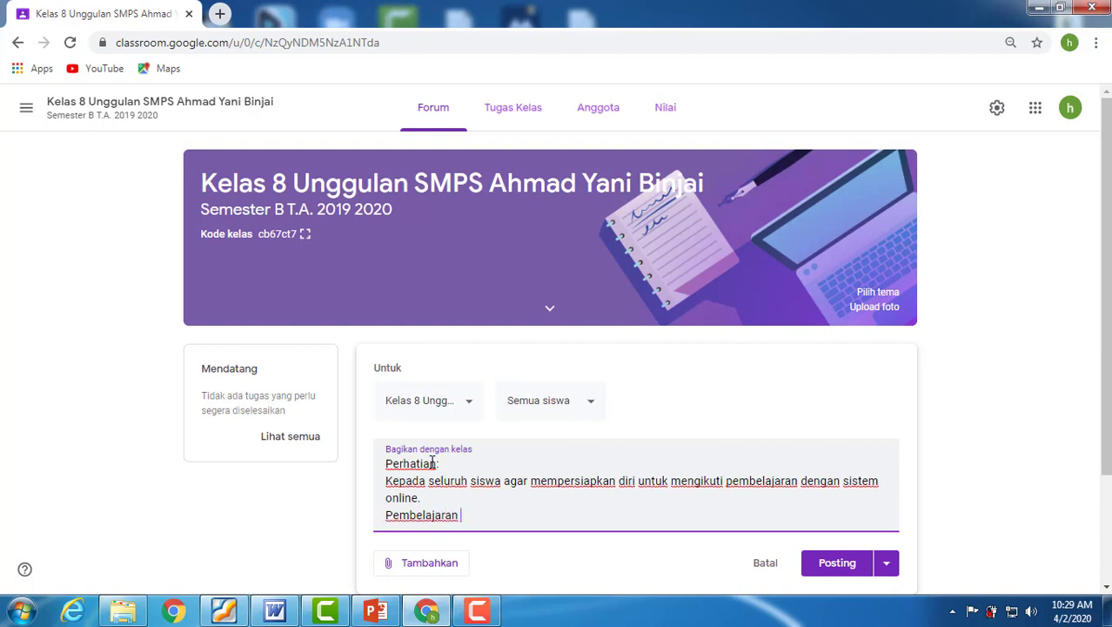
type("akan dimulai ")
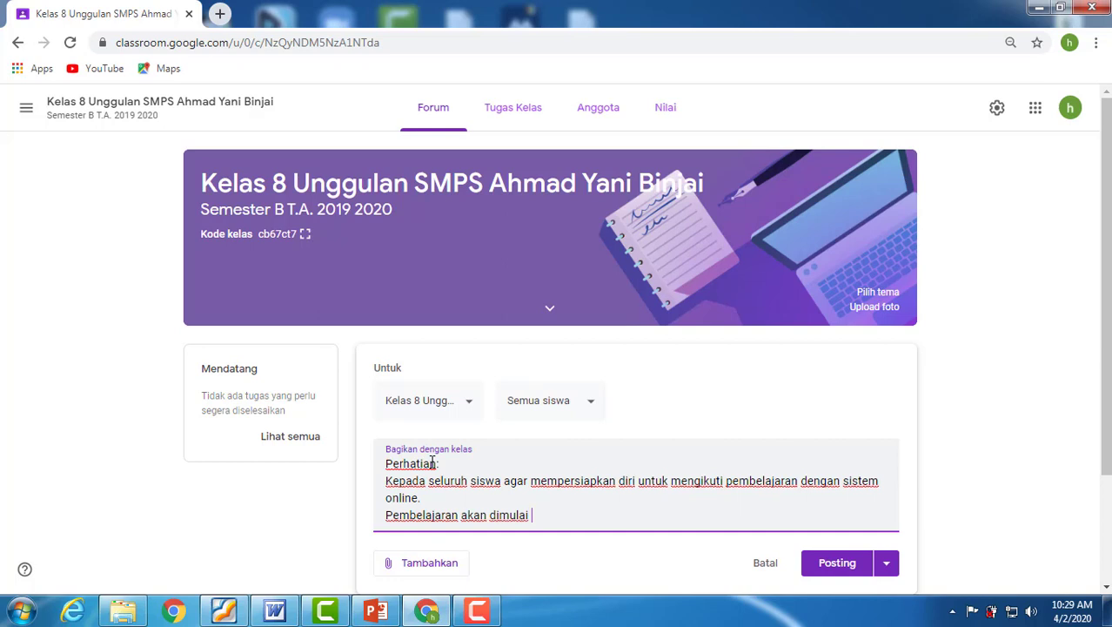
type("pada:")
Add the line "Pembelajaran akan dimulai pada:" to the announcement as the lead-in to the schedule.
key("Return")
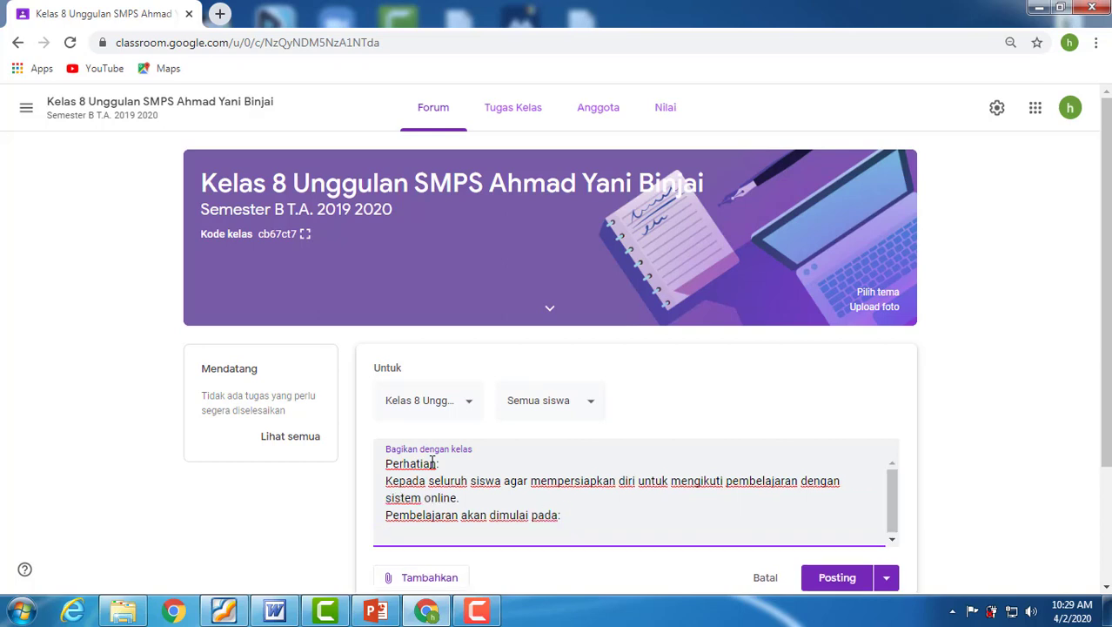
Add the date line "Hari : 6 April 2020" to the announcement's schedule.
type("Hari :")
type("6 April 2020")
key("Return")
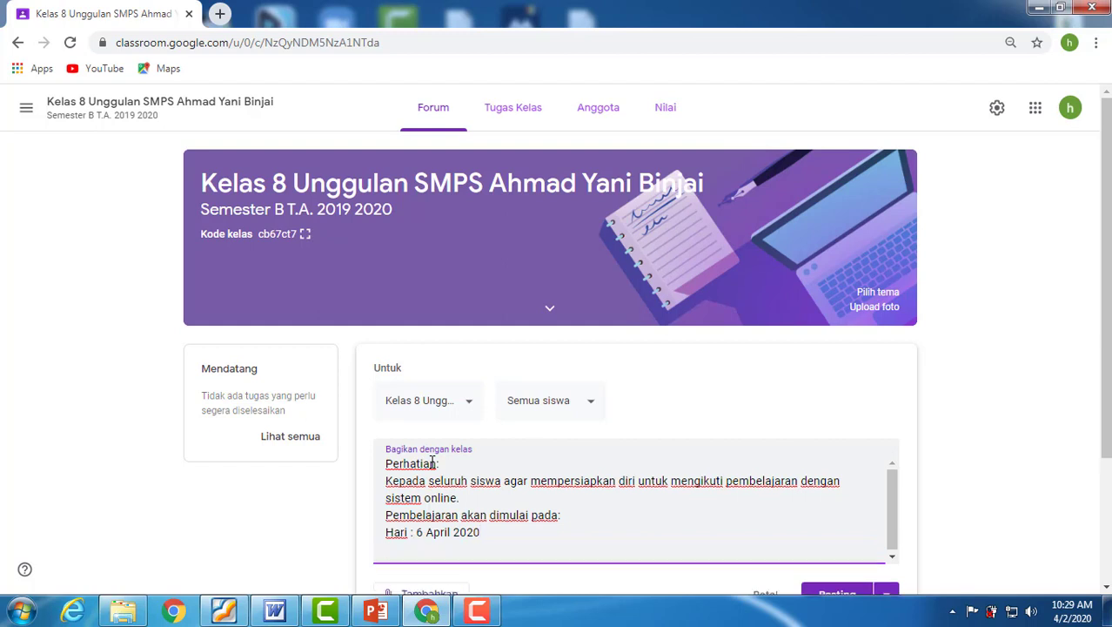
Add the time line "Pukul : 08.30 WIB" below the date in the announcement.
type("Pukul : 08.30 WIB")
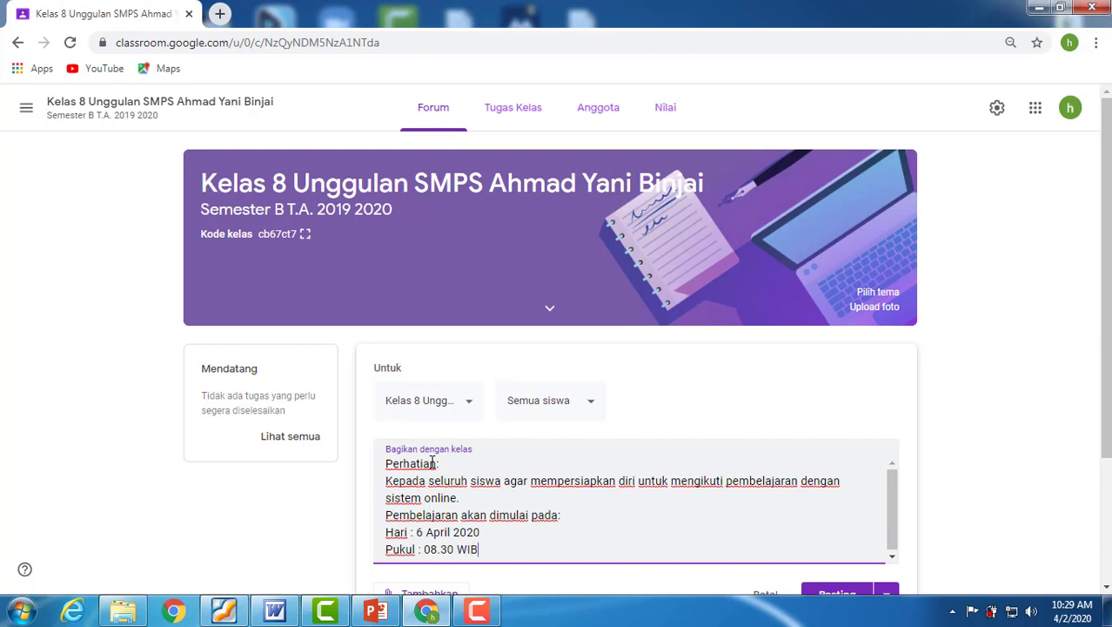
key("Return")
Add the topic line "Materi : Teks Persuasi" below the time, followed by a blank line.
type("Mater")
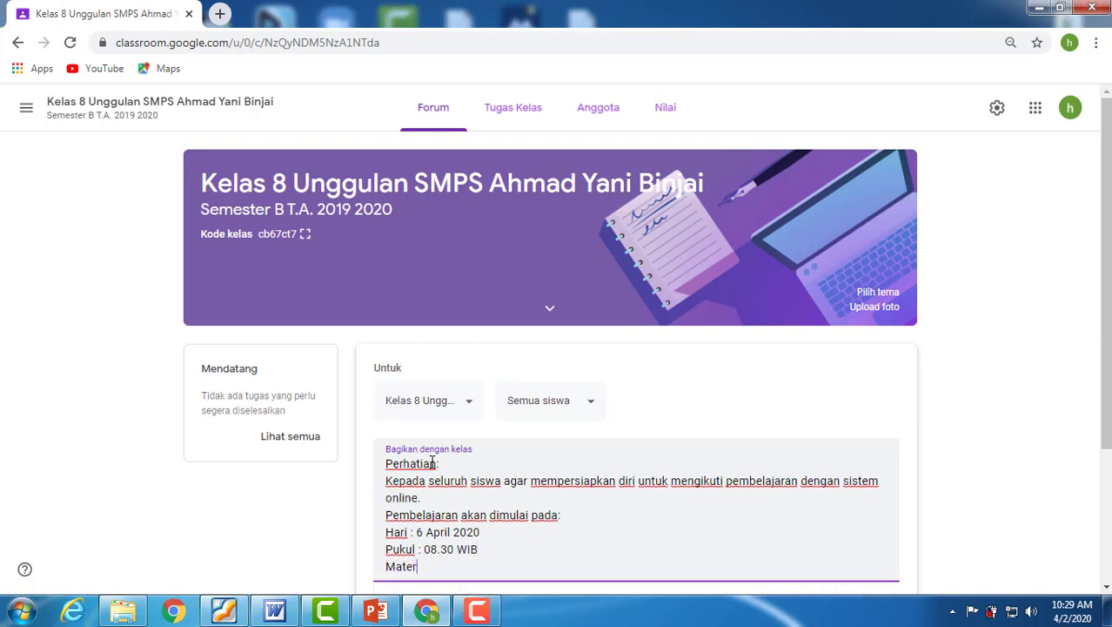
type("i : Teks Persuasi")
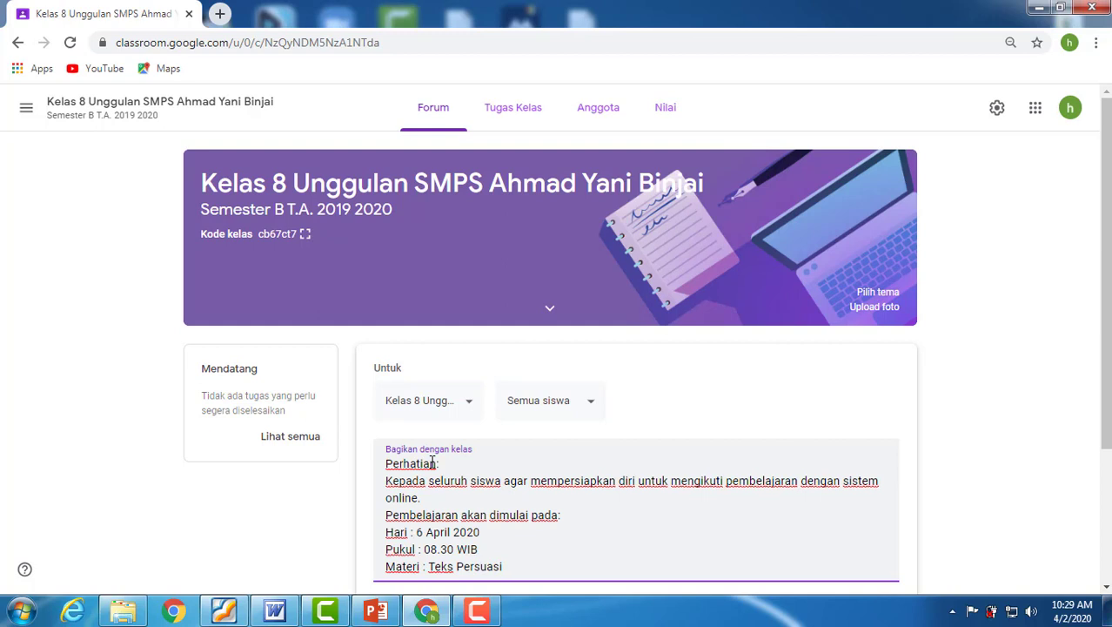
key("Return")
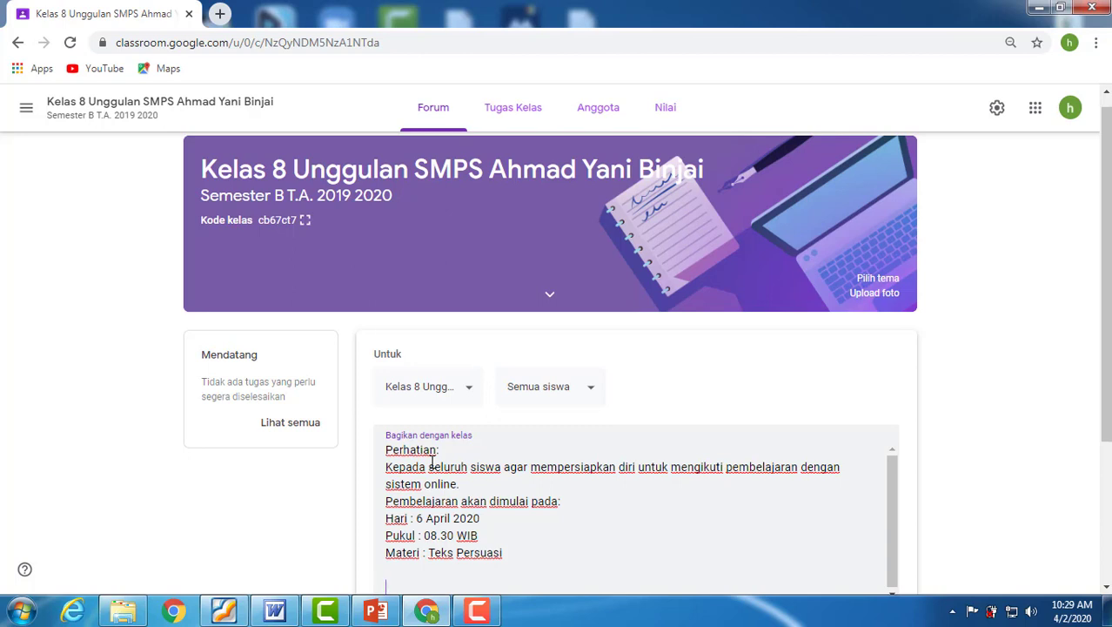
Close the announcement with the lines "Mohon segera mempersiapkan diri." and "Tetap jaga kesehatan.".
type("Mohon segre")
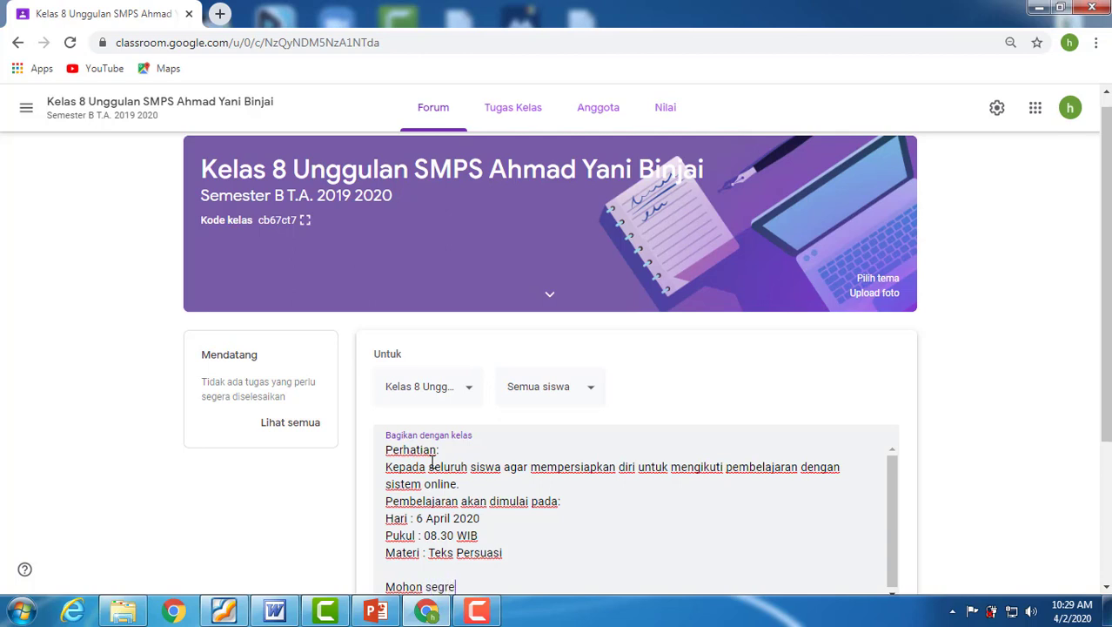
key("BackSpace")
key("BackSpace")
type("era mempersia")
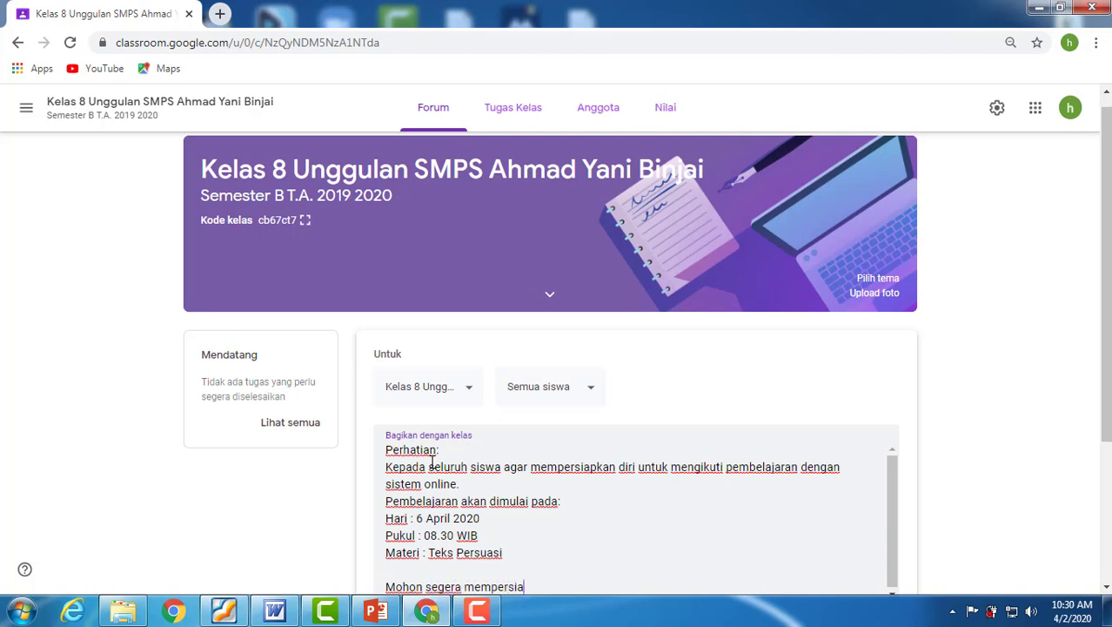
type("pkan diri.")
key("Return")
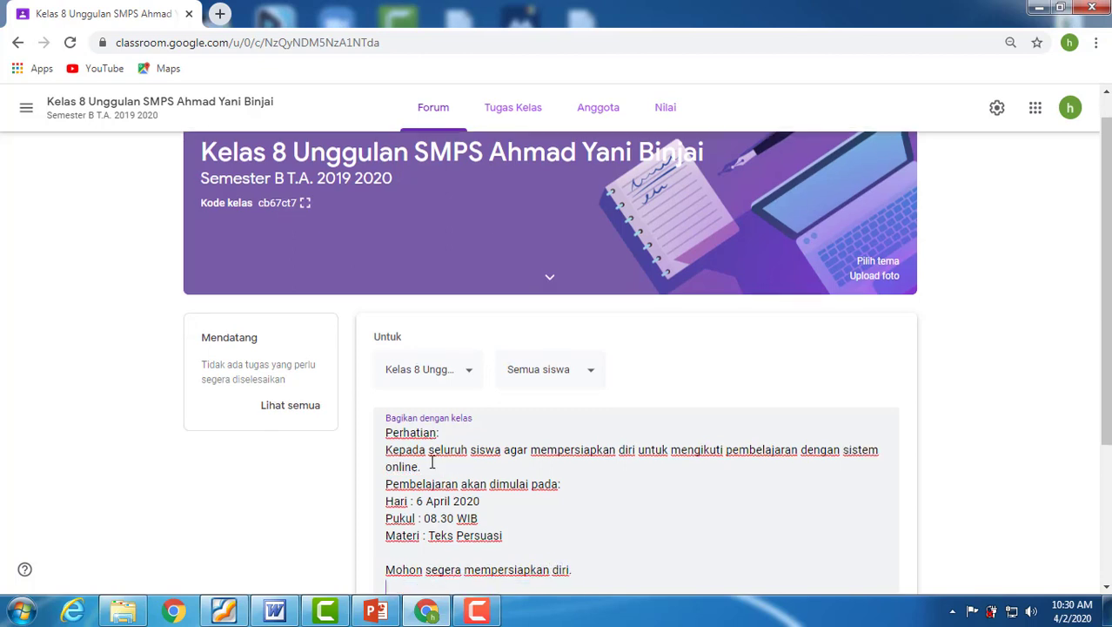
type("T")
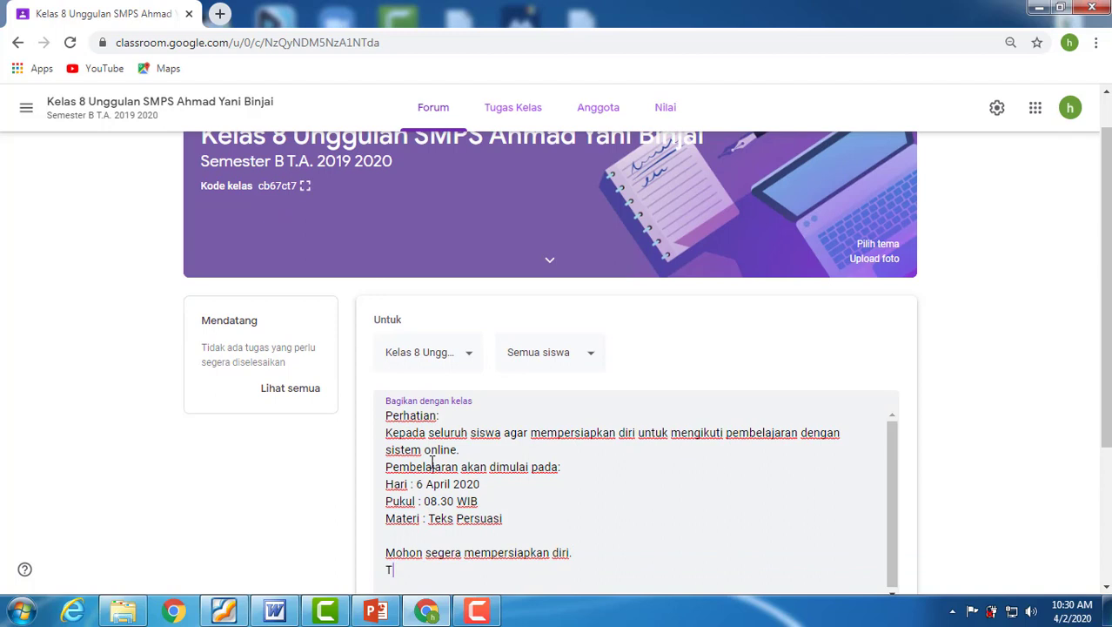
type("etap jaga kesehatan.")
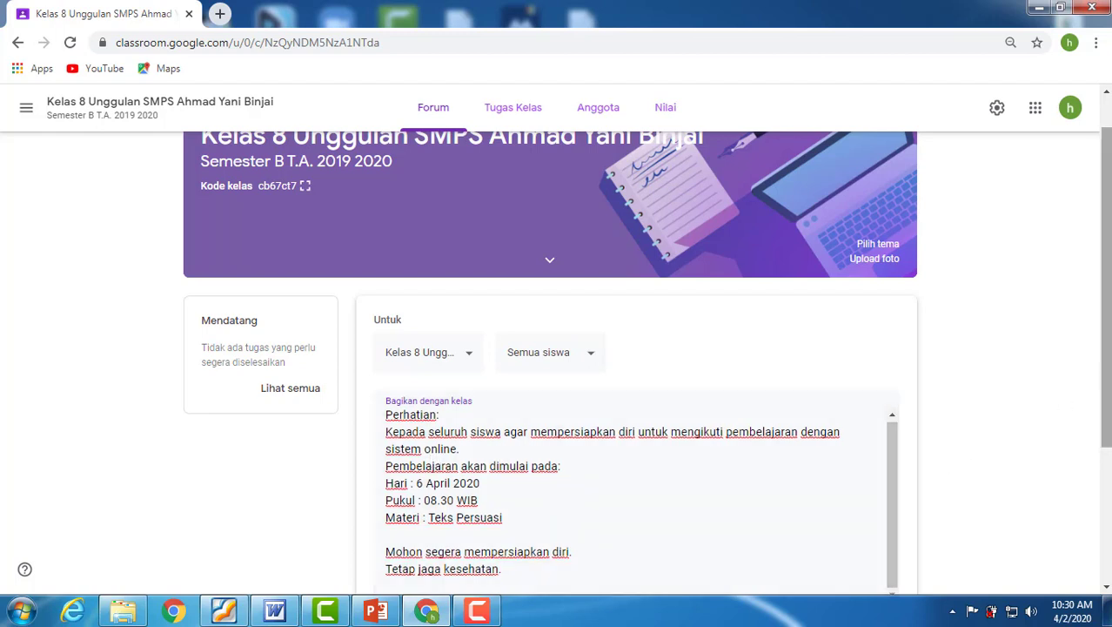
Check the announcement's attachment options without adding any, and post the announcement to all students.
scroll(1097, 422, "down", 1)
scroll(1097, 422, "down", 3)
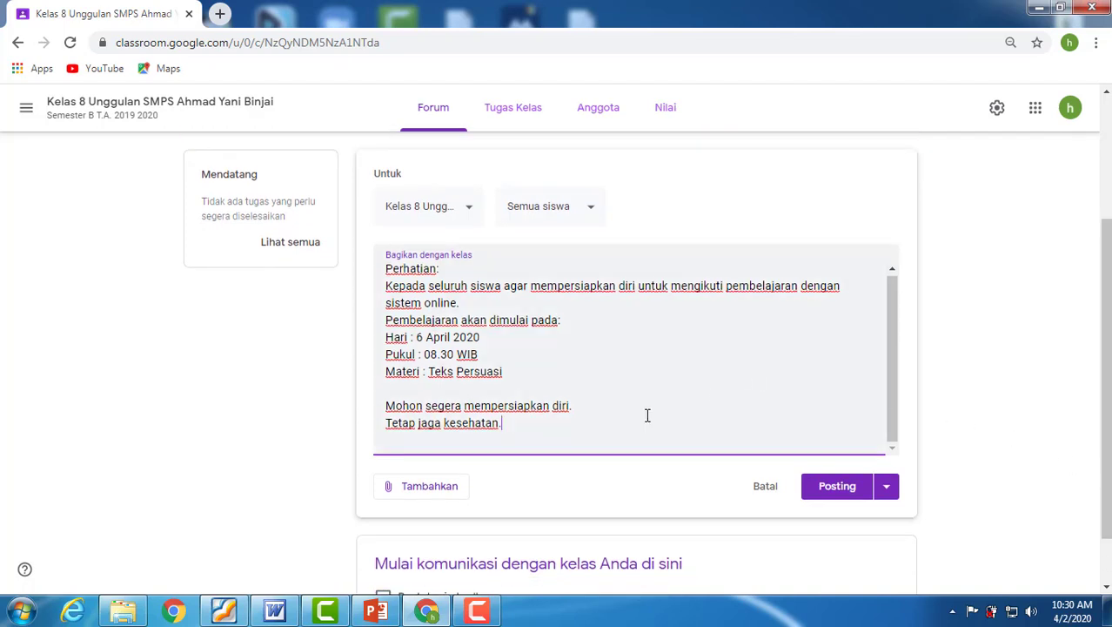
left_click(423, 497)
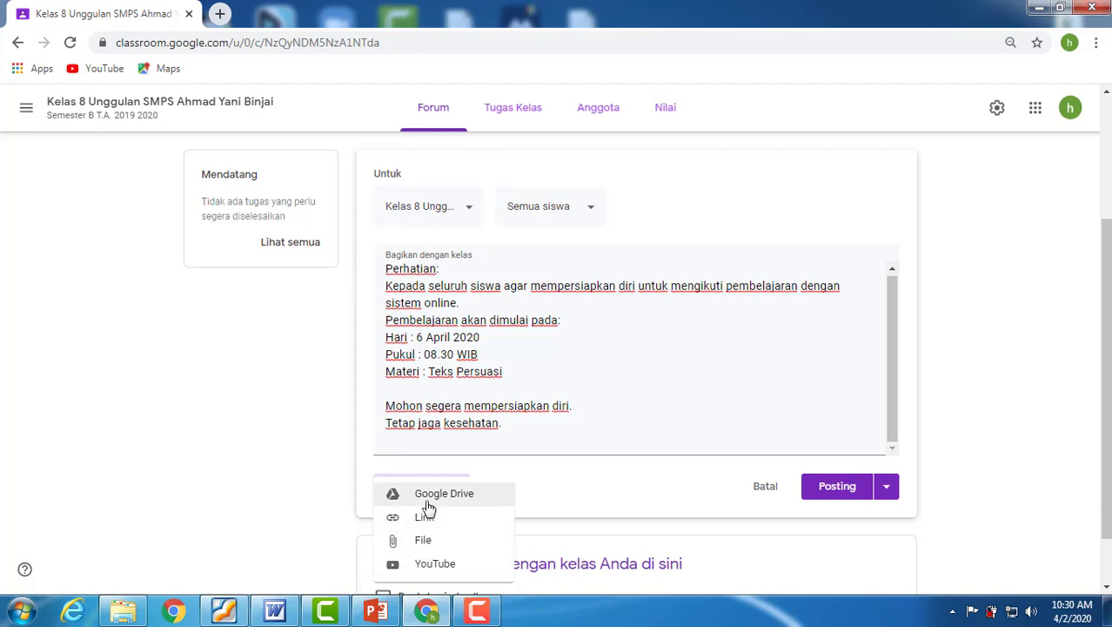
left_click(512, 423)
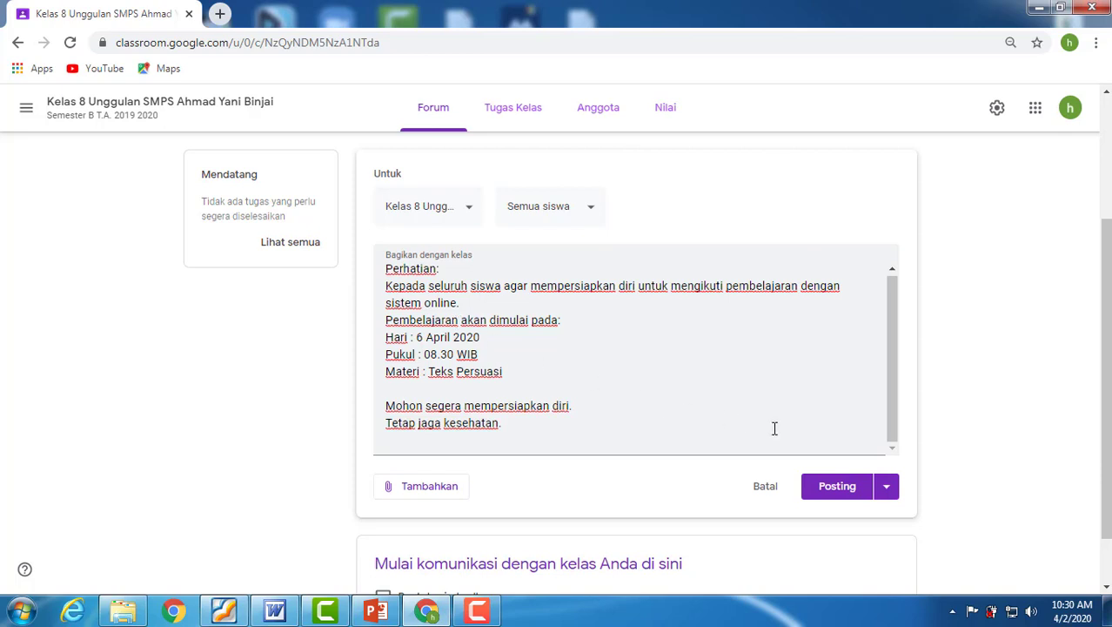
left_click(831, 495)
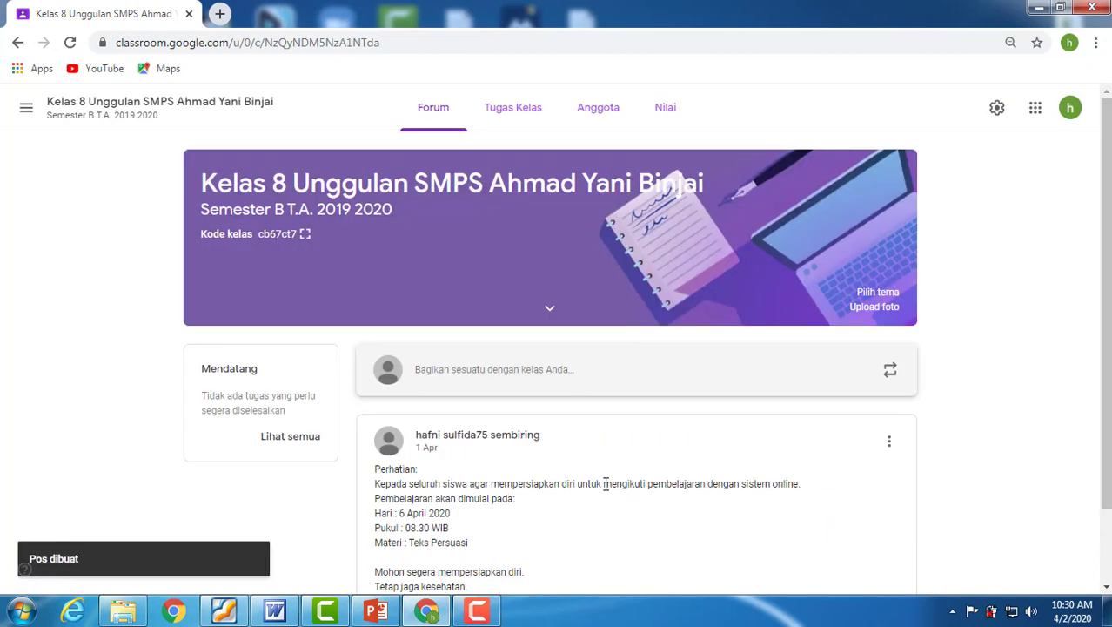
scroll(609, 476, "down", 1)
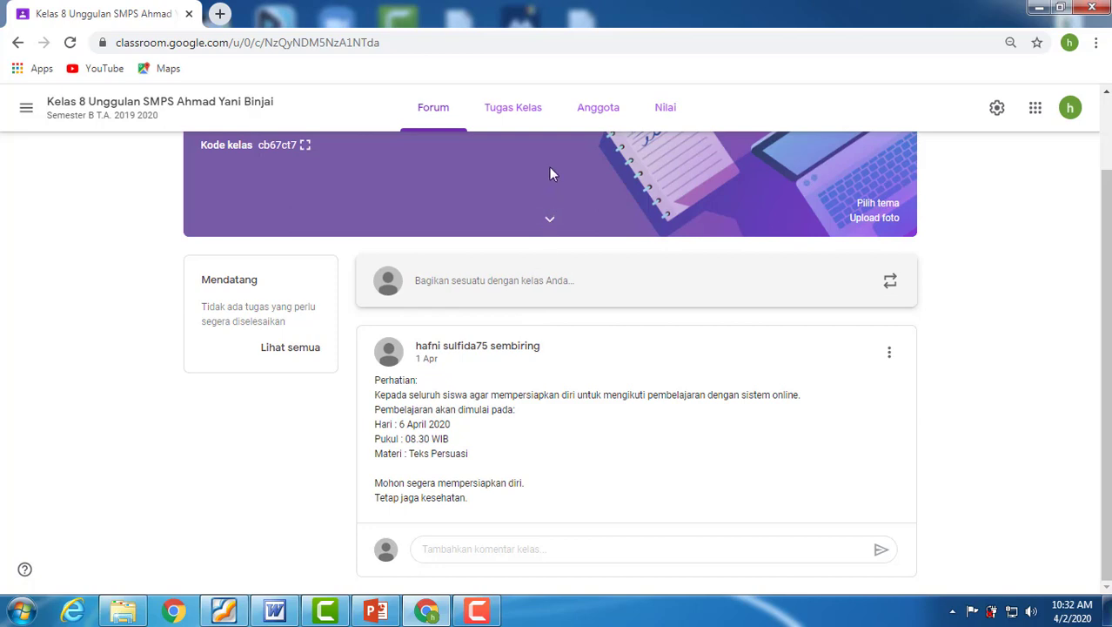
Create a new Materi item under Tugas Kelas with the title "Modul Tentang Teks Persuasi".
left_click(512, 111)
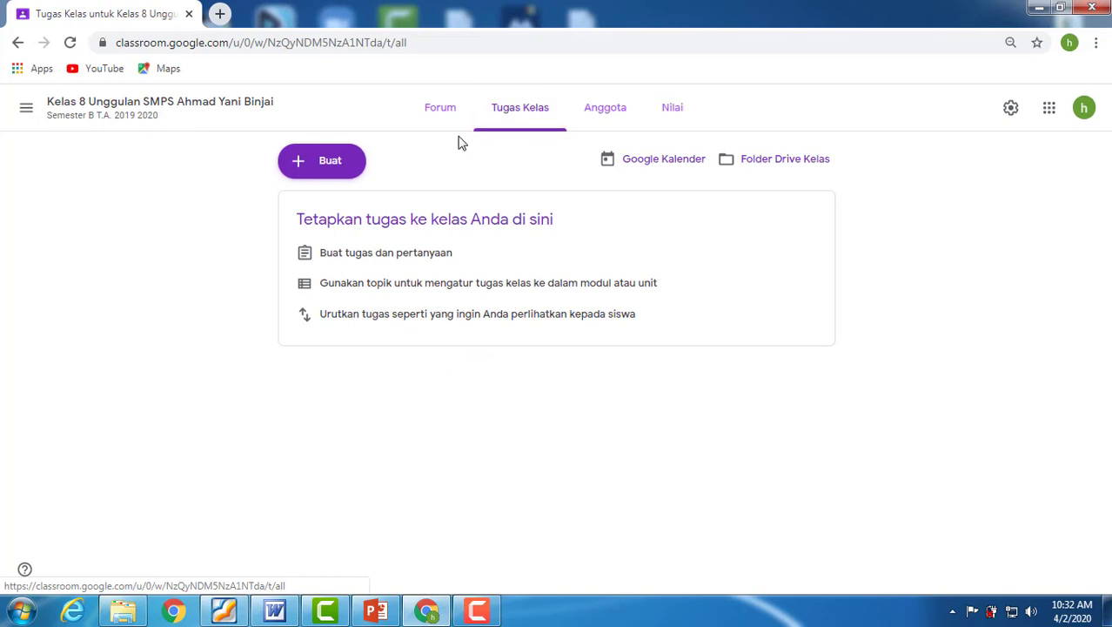
left_click(324, 165)
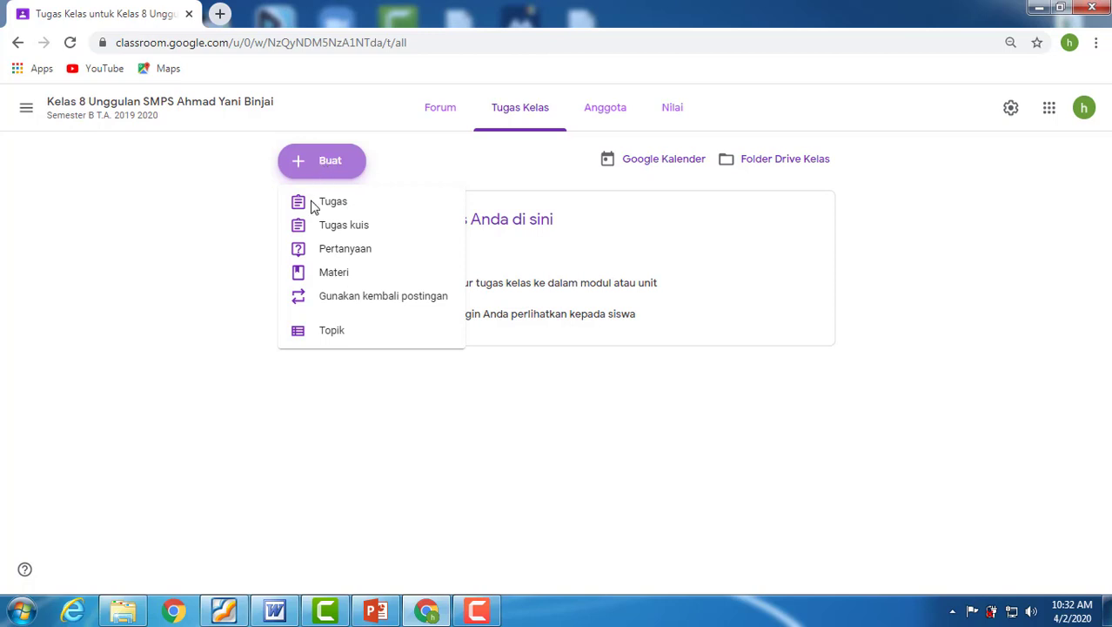
left_click(323, 275)
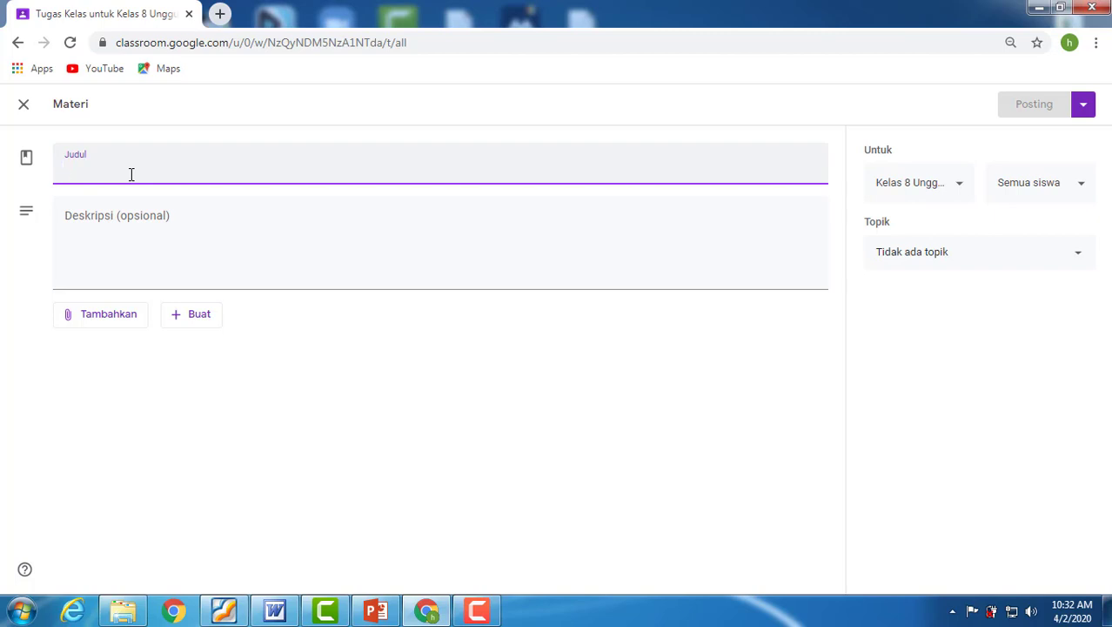
type("Modul")
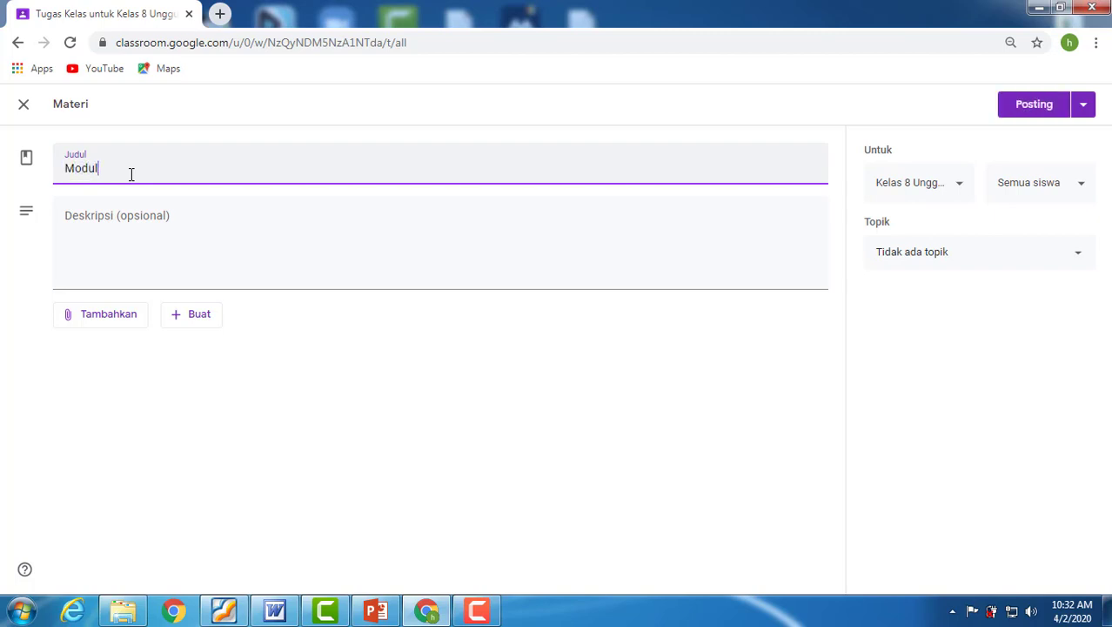
type(" Tentang Teks Persuasi")
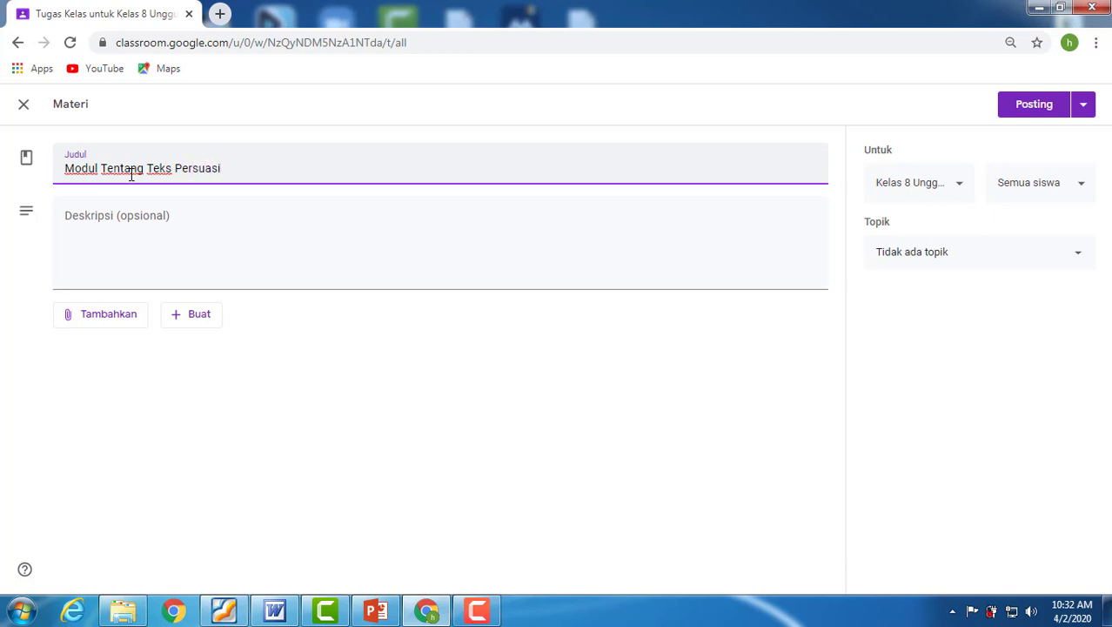
Start the material's description with "Materi yang akan dibahas secara lengkap:" and a numbered line "1." below it.
left_click(111, 217)
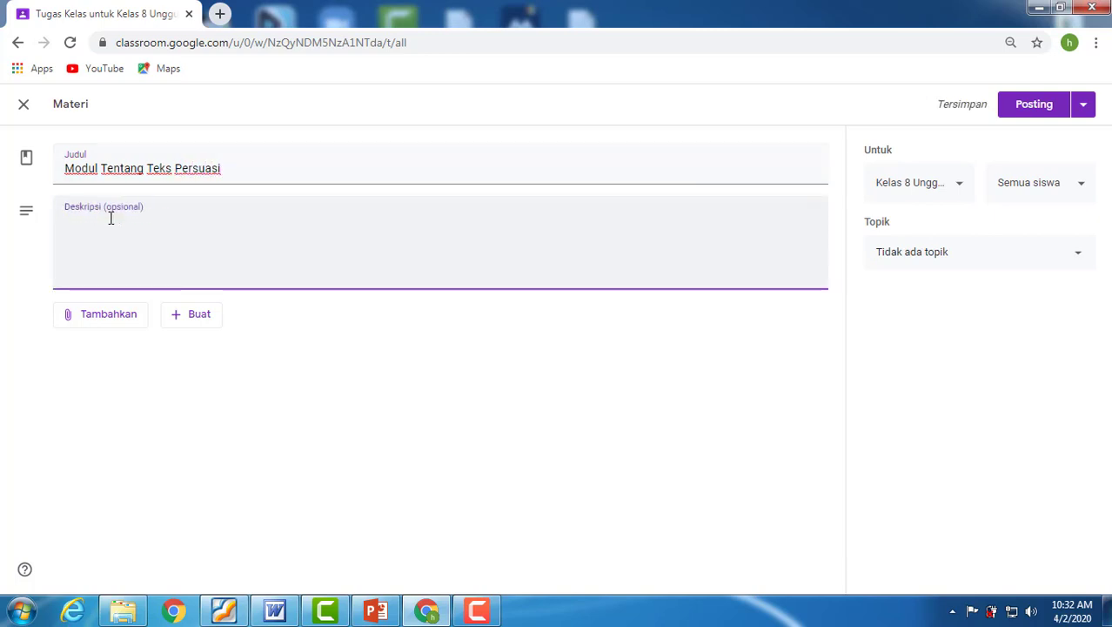
type("Ma")
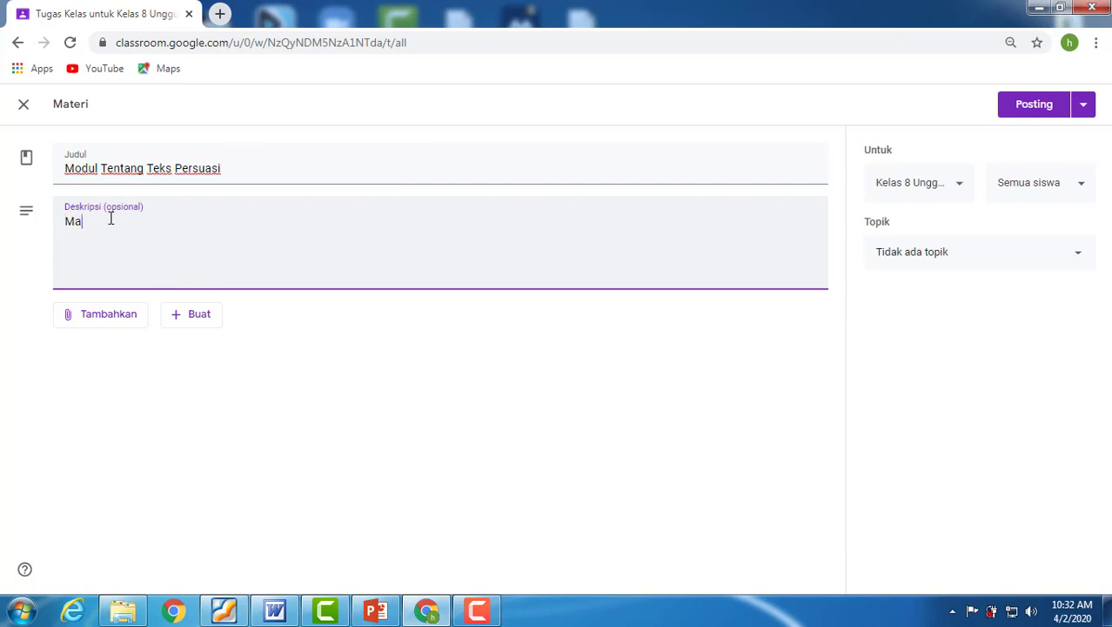
type("teri yang akan dibahas seca")
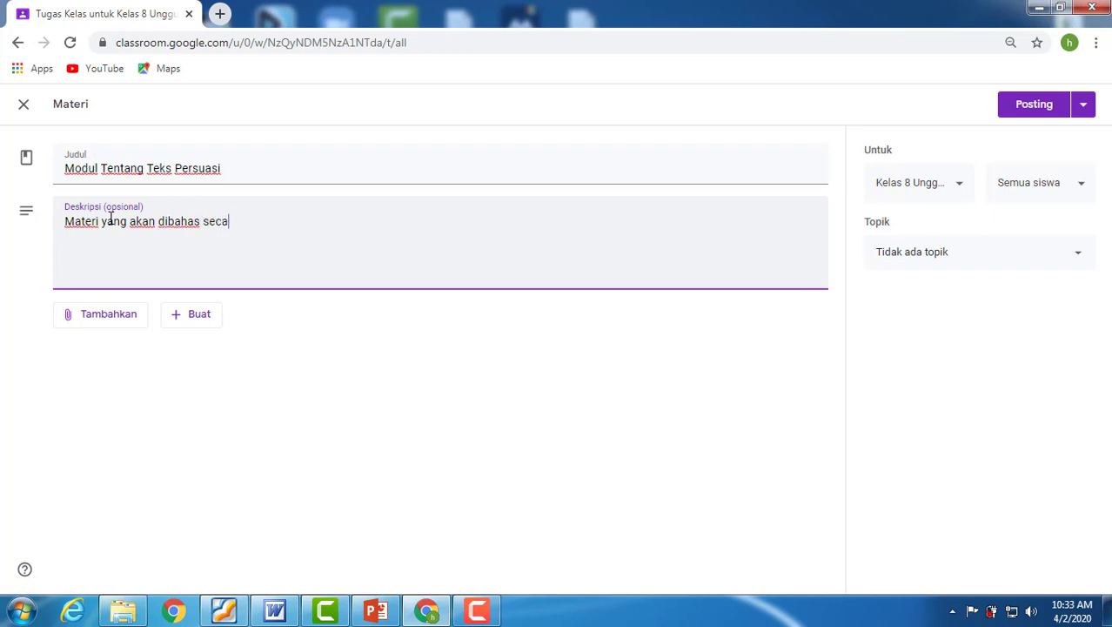
type("ra lengkap:")
key("Return")
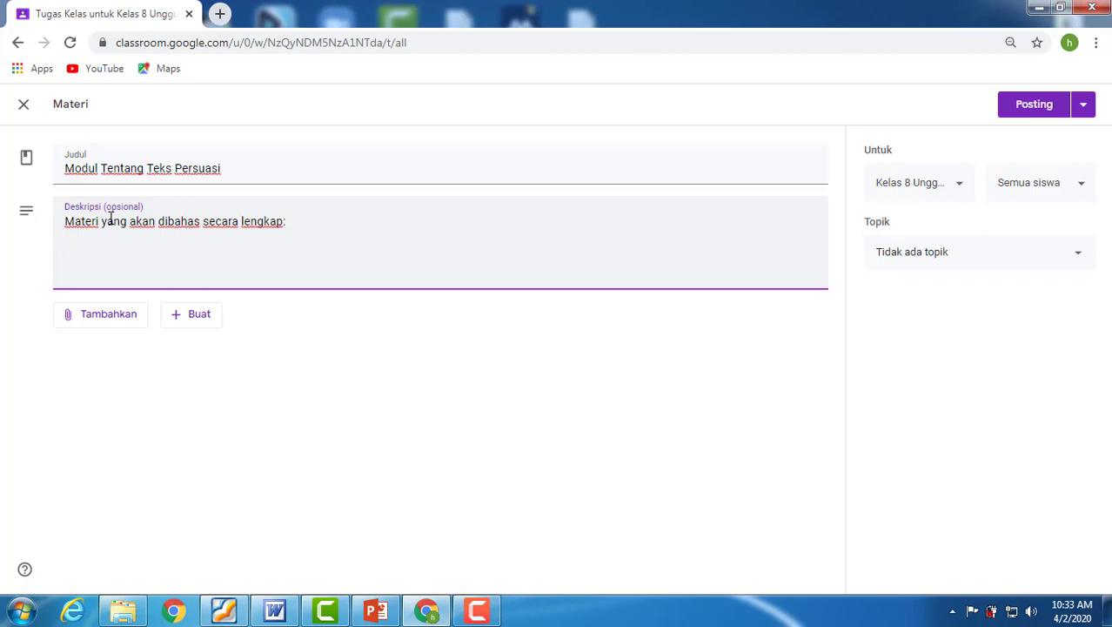
type("1.")
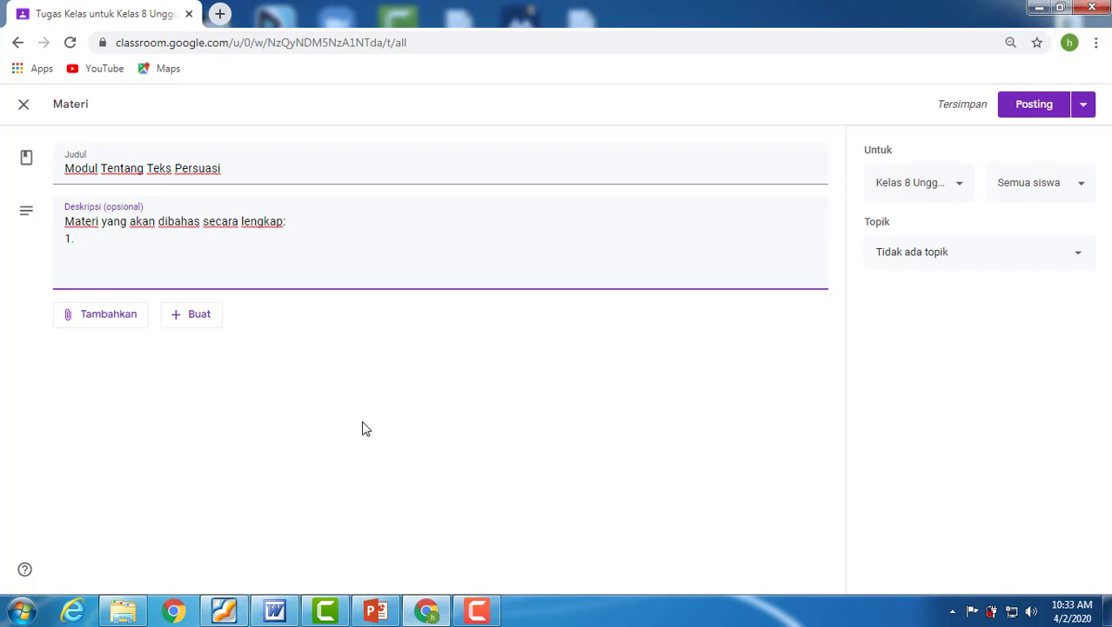
Replace the description's "1." line with the nine numbered topics copied from the Word document "kelas 8. Materi Teks Persuasi", without a trailing blank line.
left_click(275, 613)
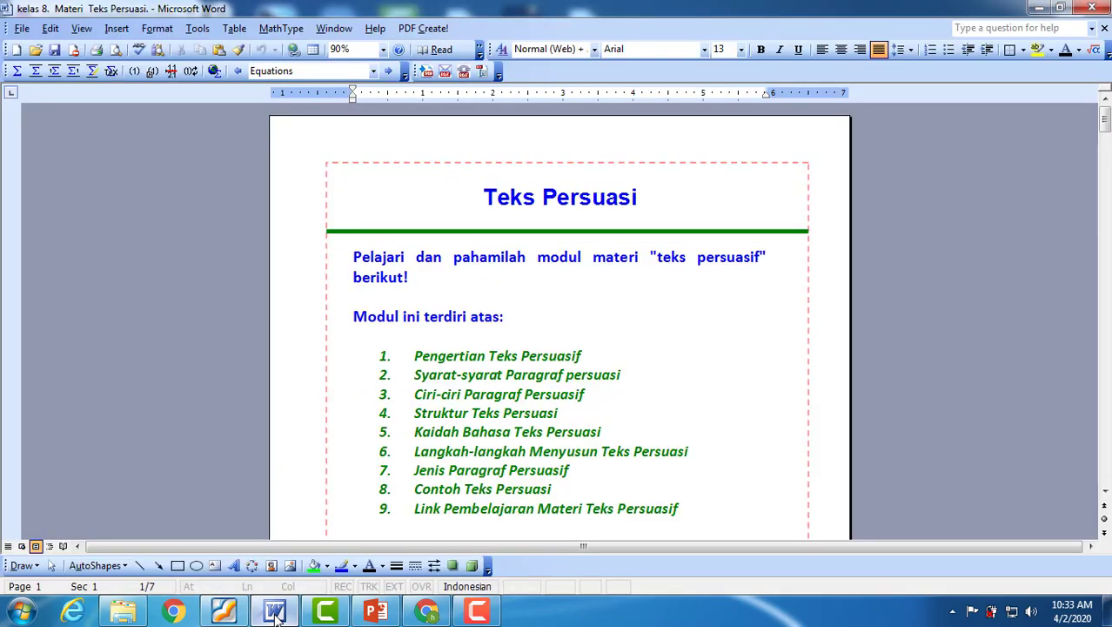
scroll(416, 351, "down", 1)
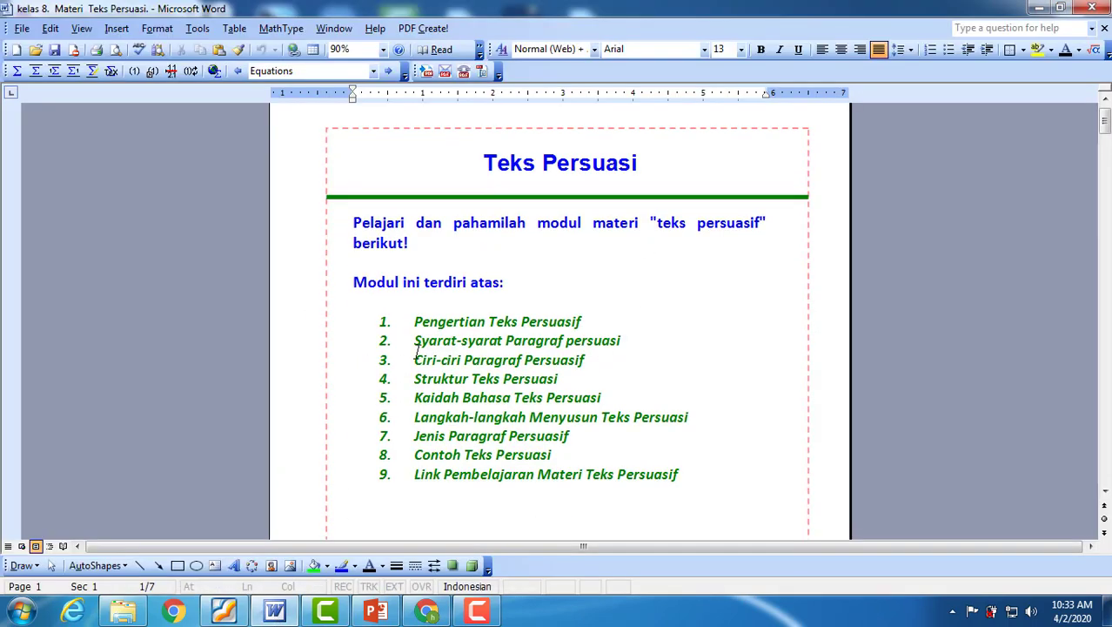
left_click_drag(414, 321, 681, 462)
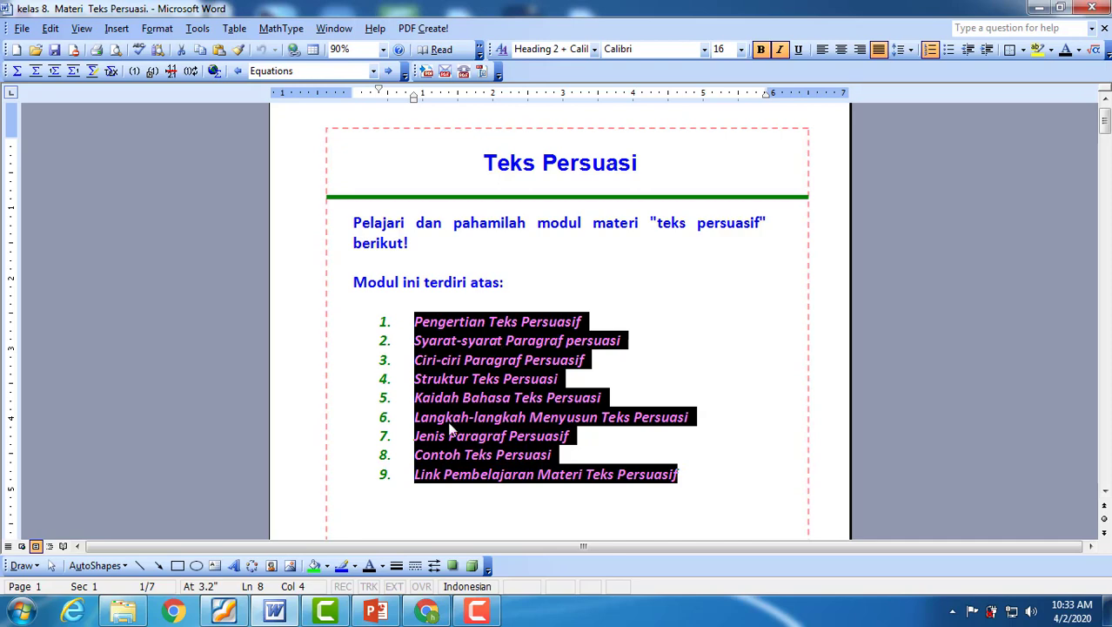
left_click(423, 609)
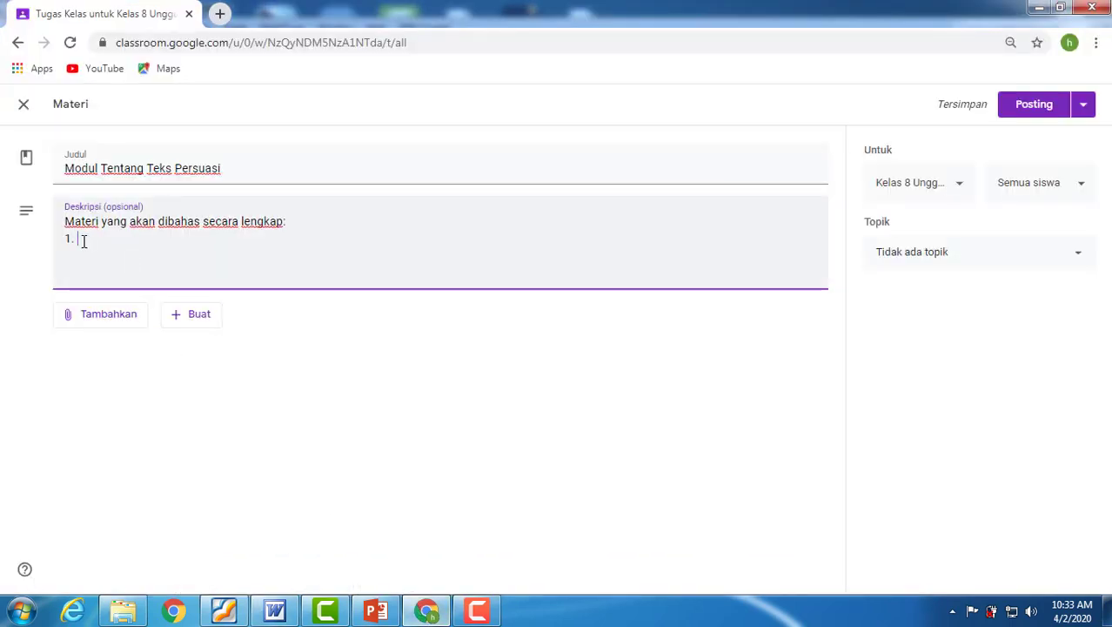
key("BackSpace")
key("BackSpace")
key("BackSpace")
type("1.\tPengertian Teks Persuasif 2.\tSyarat-syarat Paragraf persuasi 3.\tCiri-ciri Paragraf Persuasif 4.\tStruktur Teks Persuasi 5.\tKaidah Bahasa Teks Persuasi 6.\tLangkah-langkah Menyusun Teks Persuasi 7.\tJenis Paragraf Persuasif 8.\tContoh Teks Persuasi 9.\tLink Pembelajaran Materi Teks Persuasif")
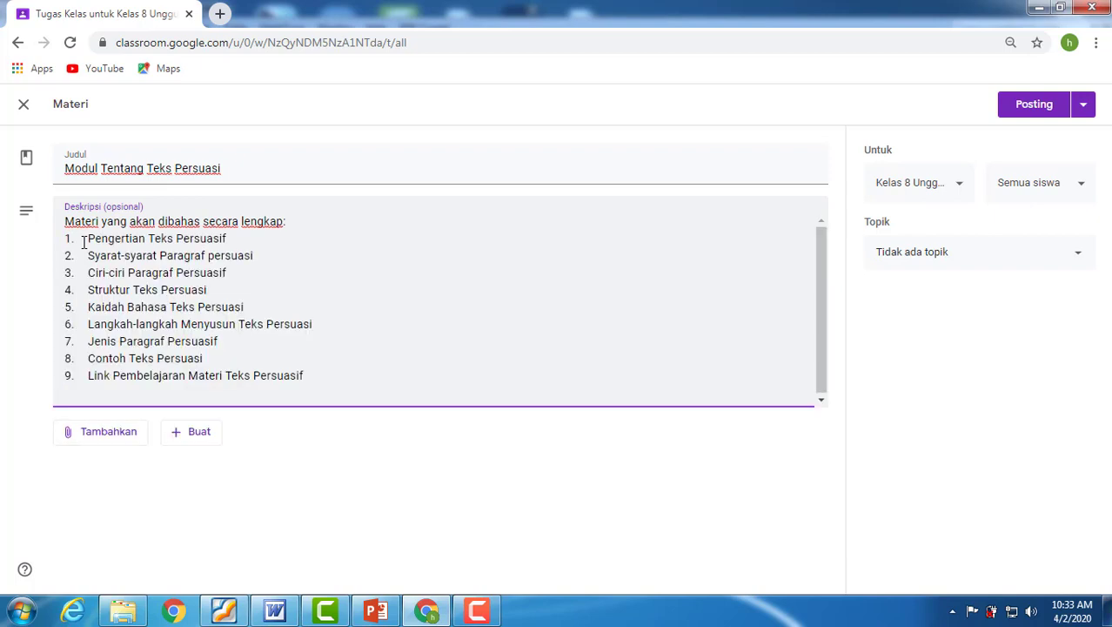
key("BackSpace")
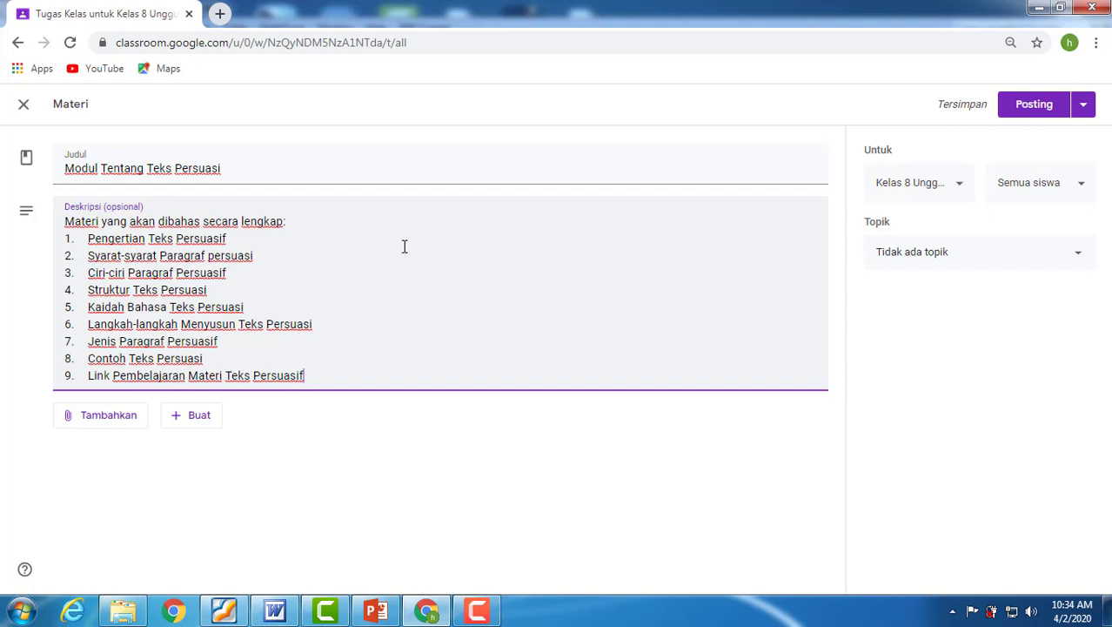
Upload the Word file "kelas 8. Materi Teks Persuasi" from the computer as an attachment to the material.
left_click(106, 421)
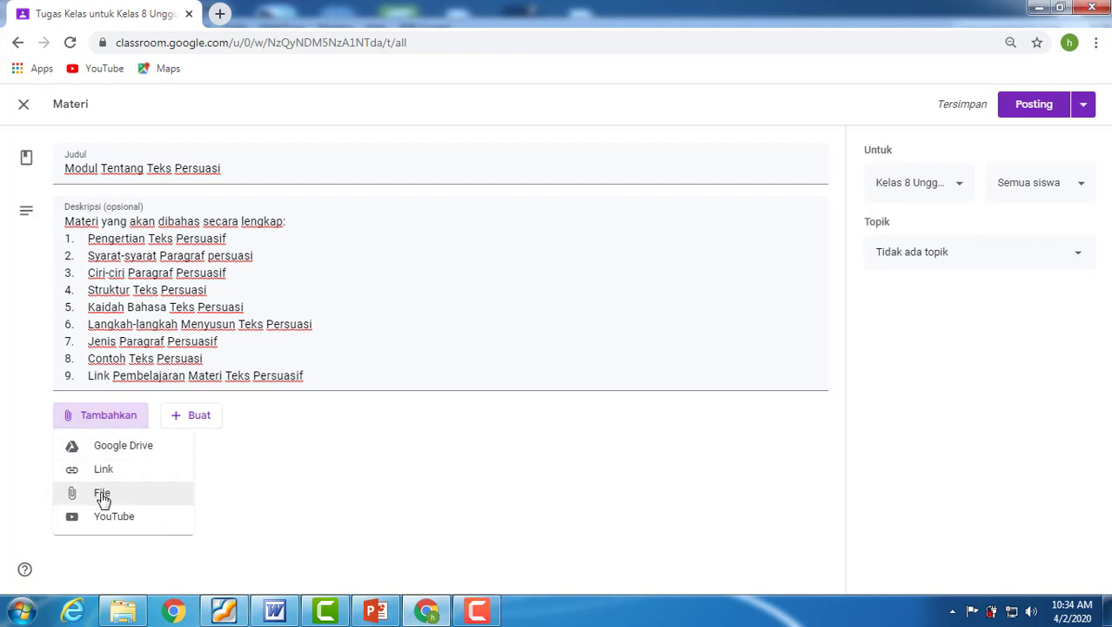
left_click(102, 494)
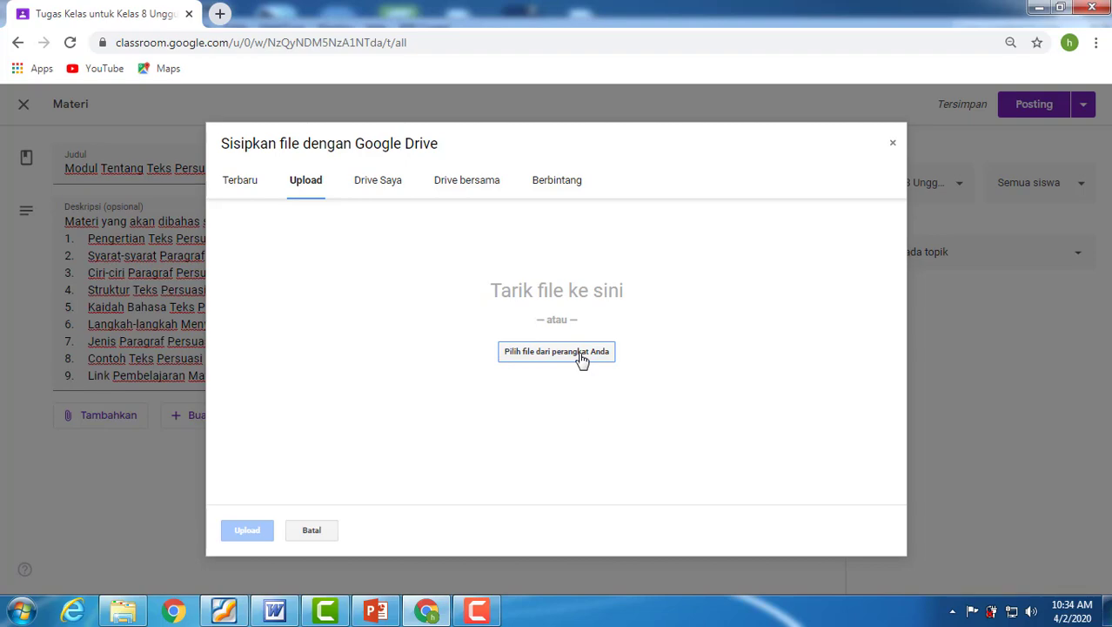
left_click(581, 359)
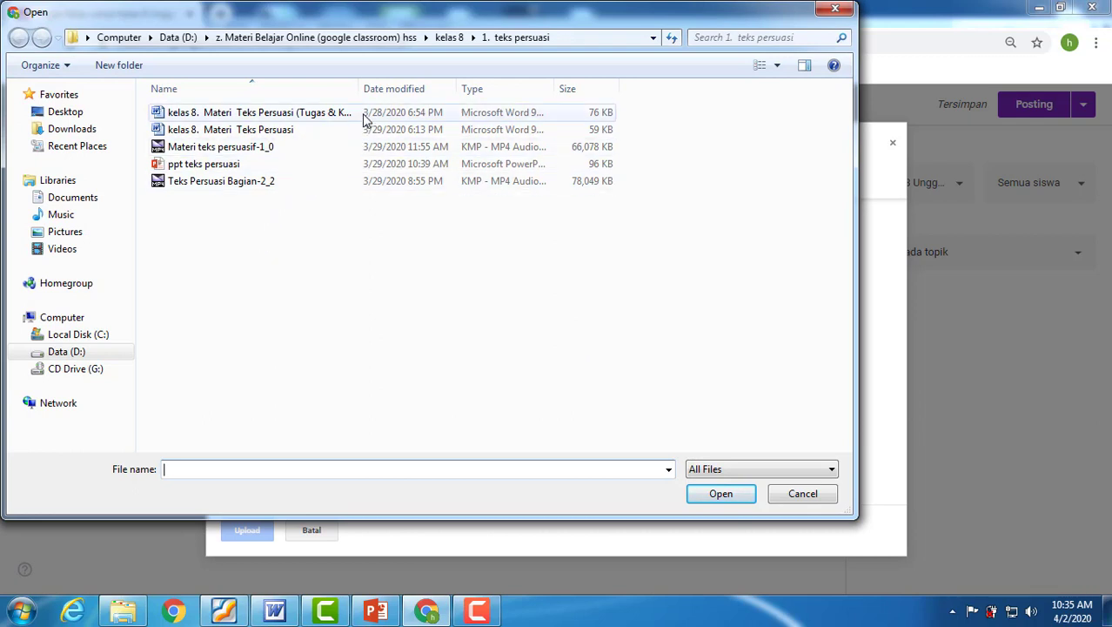
left_click_drag(359, 87, 416, 87)
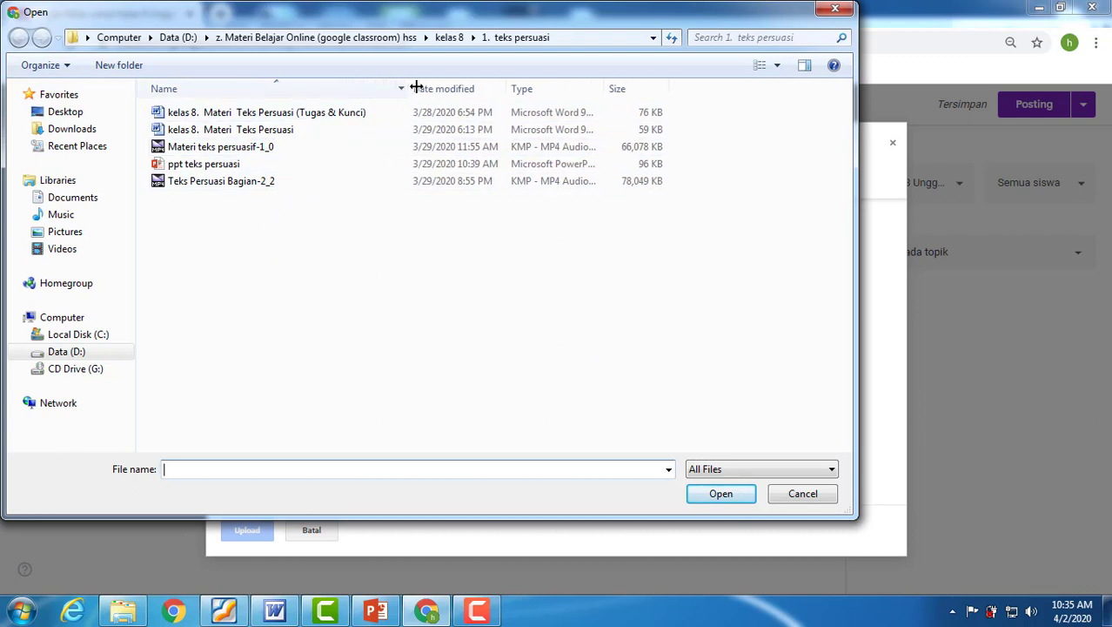
left_click(228, 130)
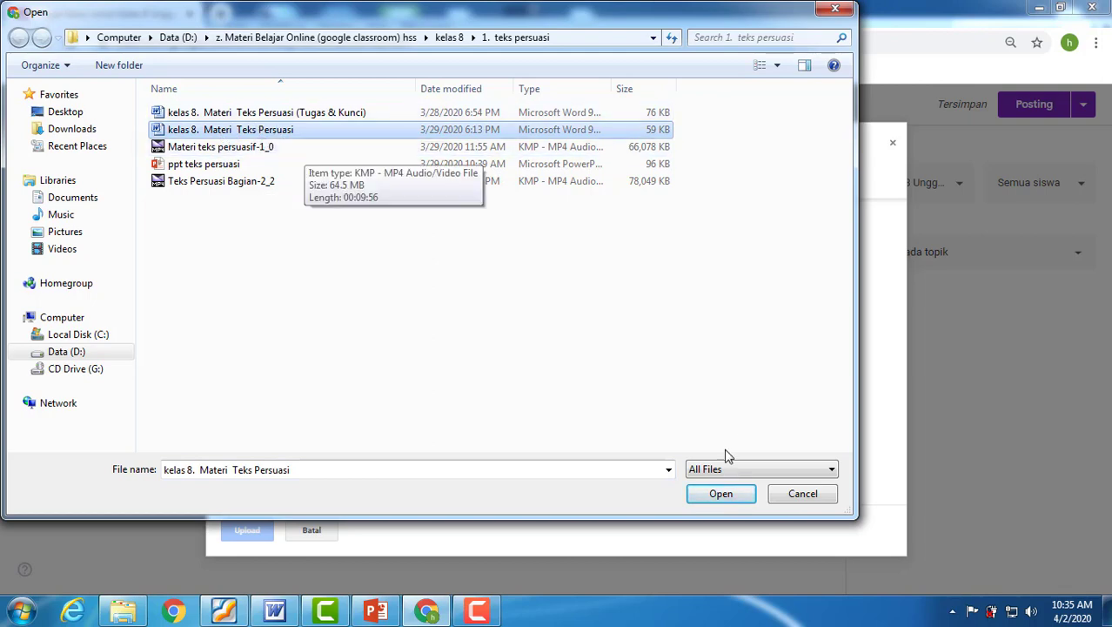
left_click(721, 496)
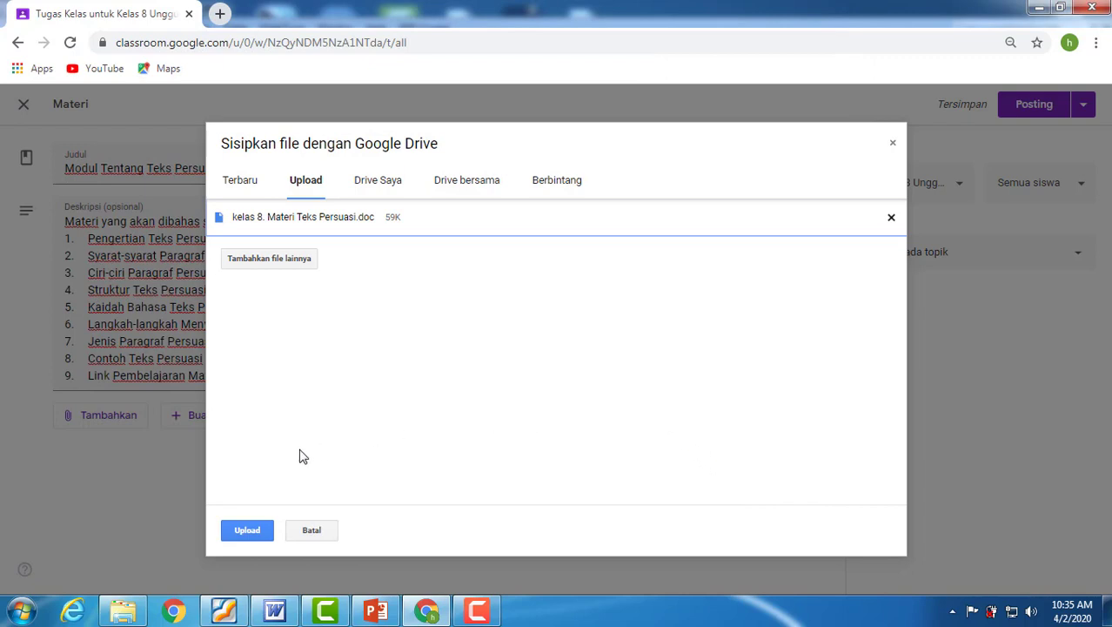
left_click(247, 530)
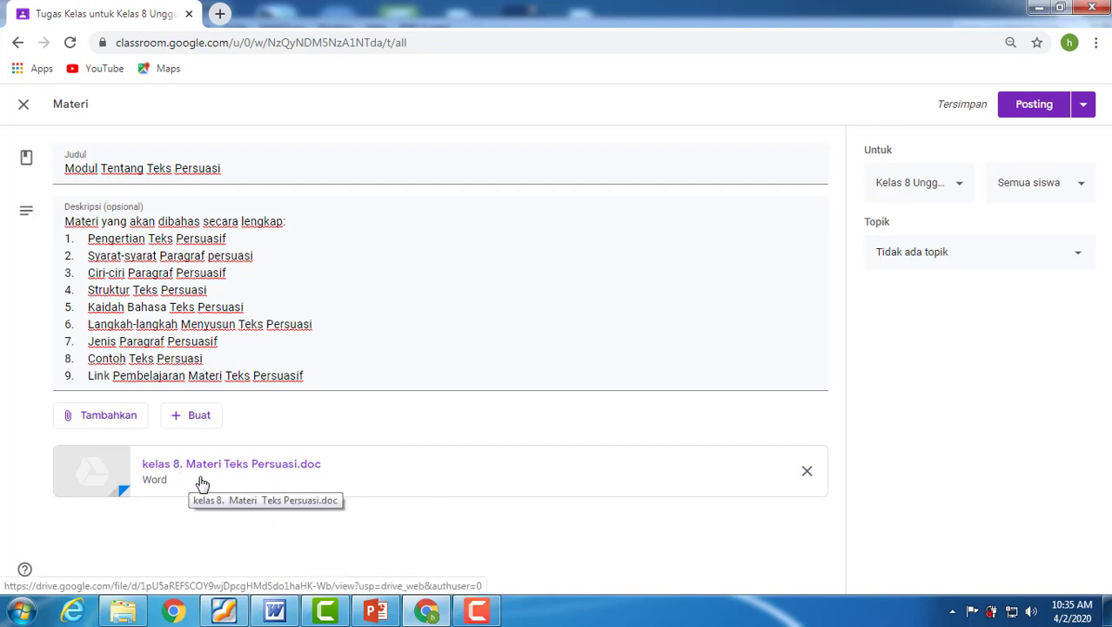
Look through the Teks Persuasi module in Word, from its topic list to the text structure section, and return to Google Classroom in Chrome.
left_click(275, 613)
left_click(578, 320)
scroll(569, 333, "down", 15)
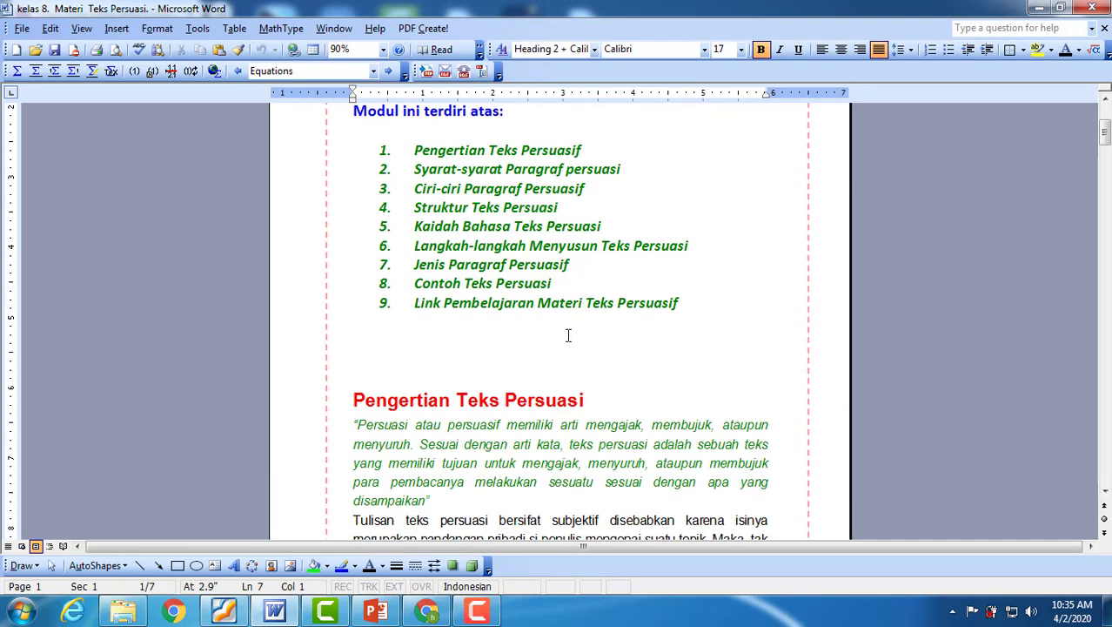
scroll(570, 344, "down", 20)
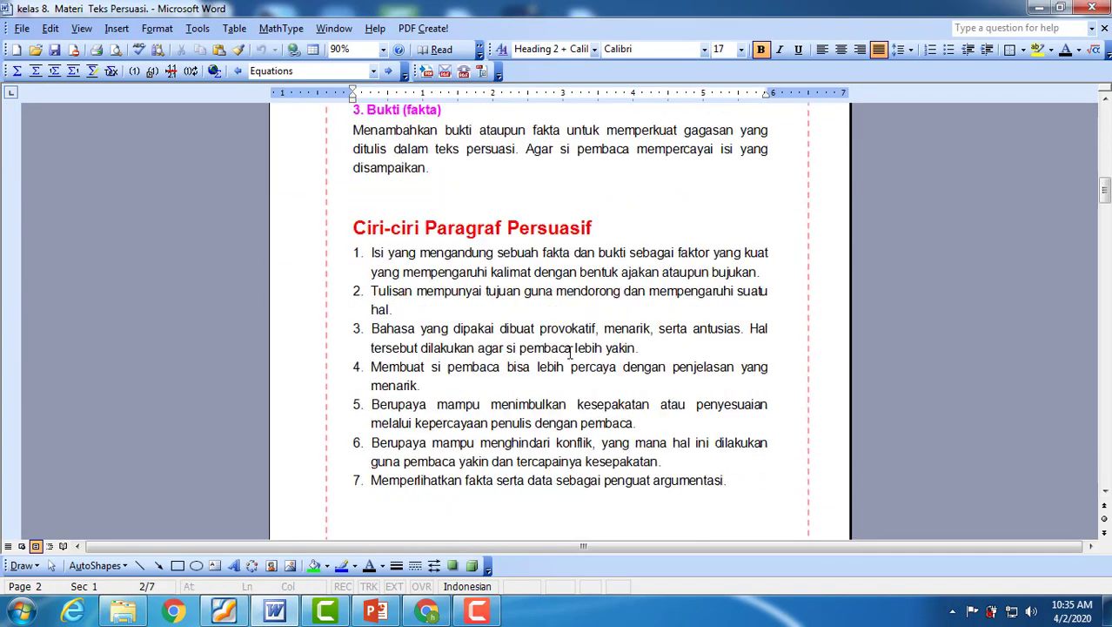
scroll(570, 356, "down", 5)
scroll(570, 353, "up", 20)
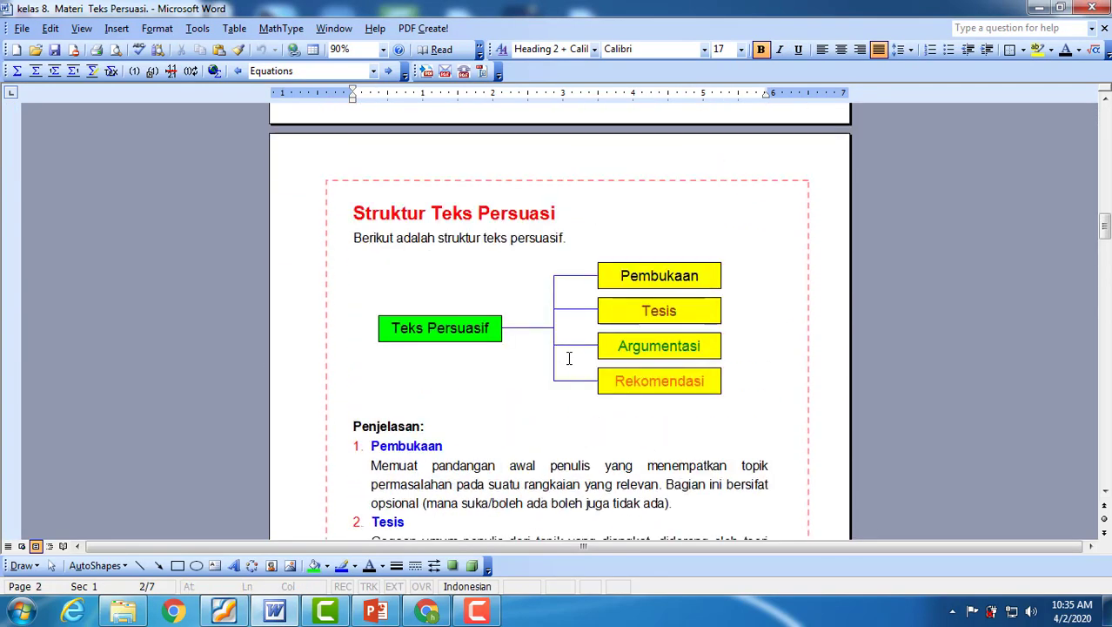
scroll(570, 353, "up", 15)
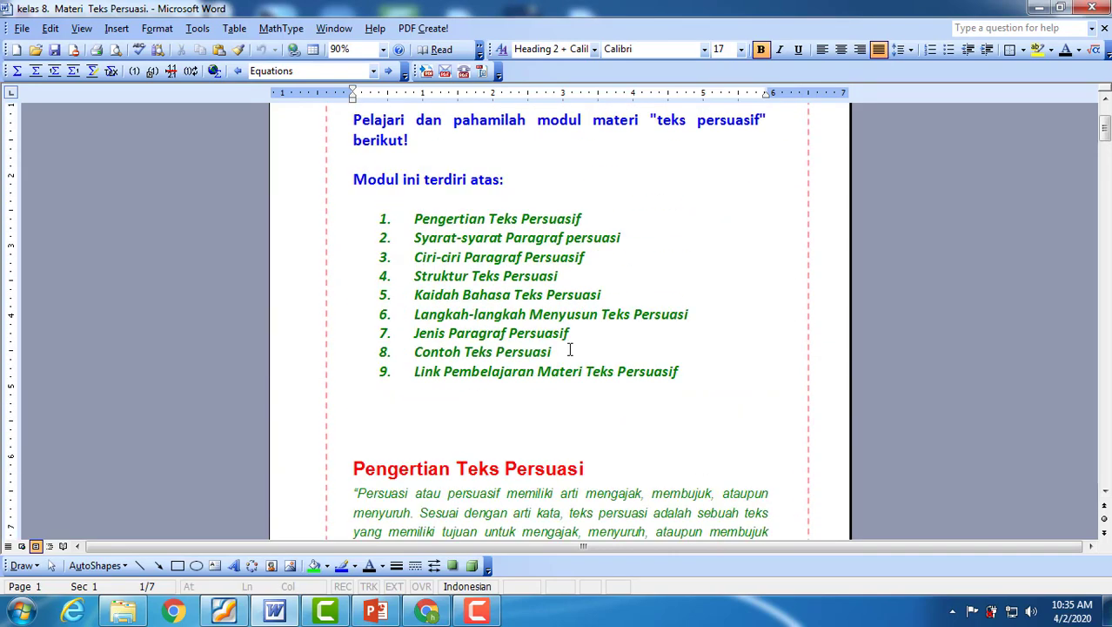
left_click(426, 611)
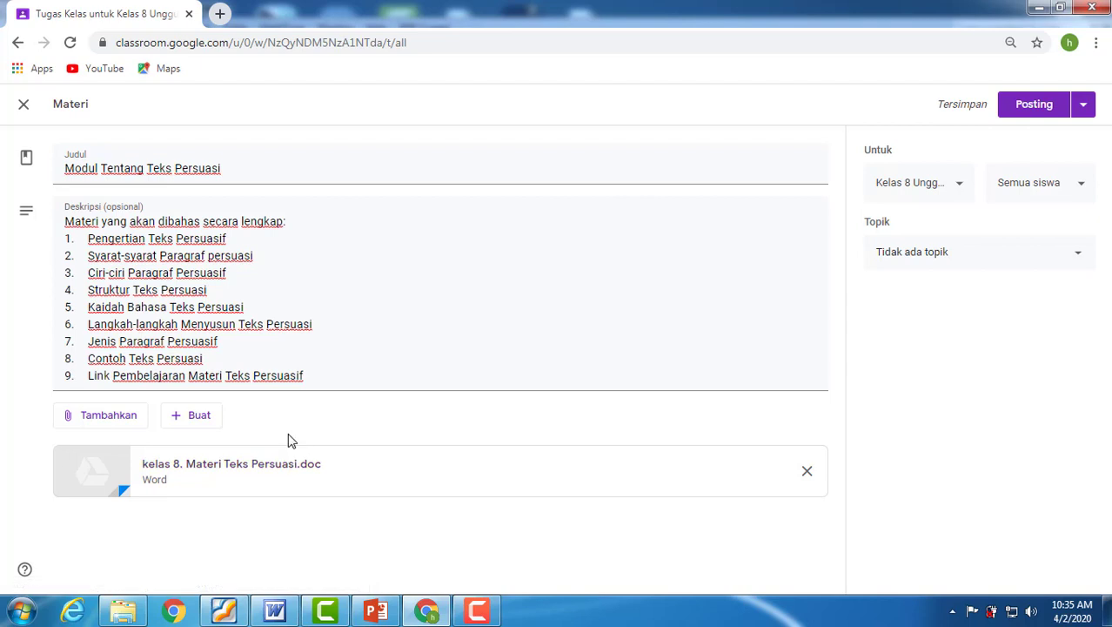
Start adding a YouTube video to the material, and open "Materi teks persuasif bagian-1" from your own YouTube channel in a new browser tab.
left_click(112, 419)
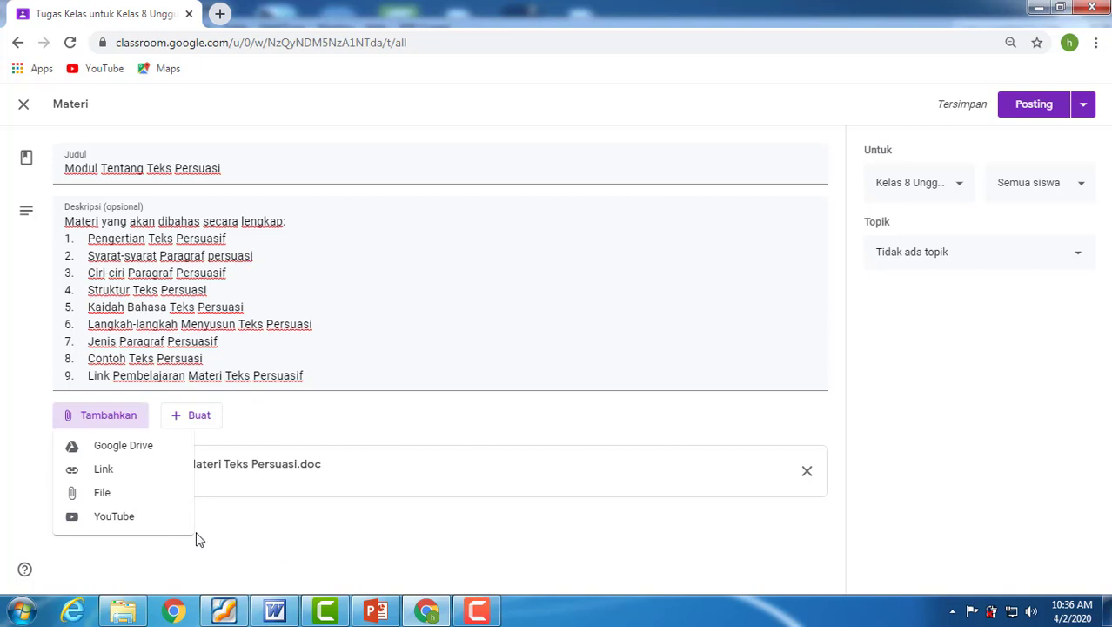
left_click(114, 520)
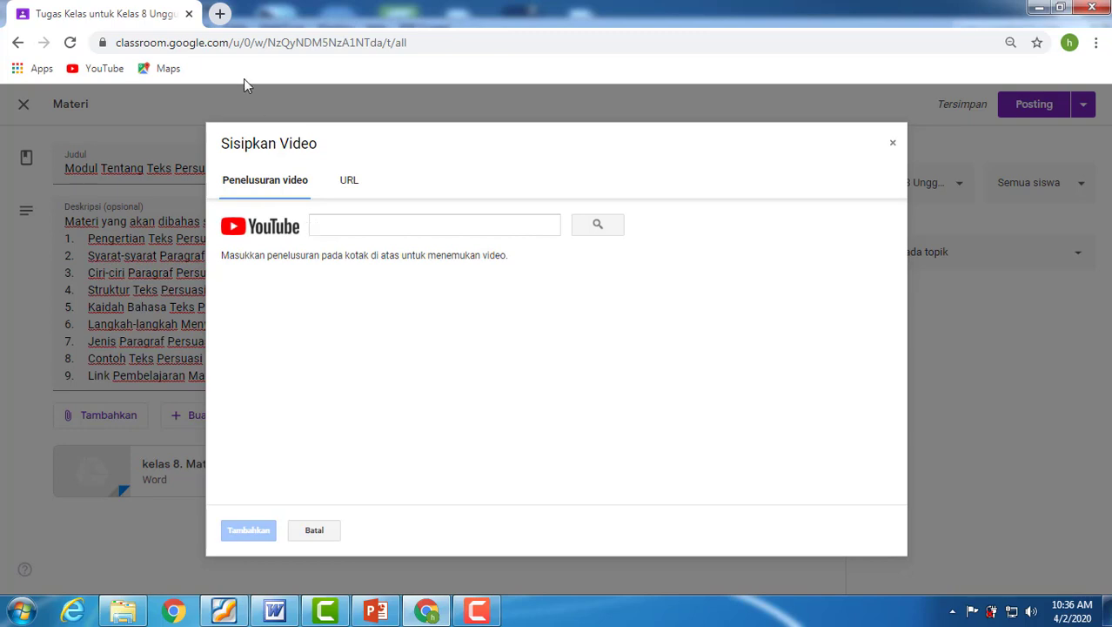
left_click(221, 16)
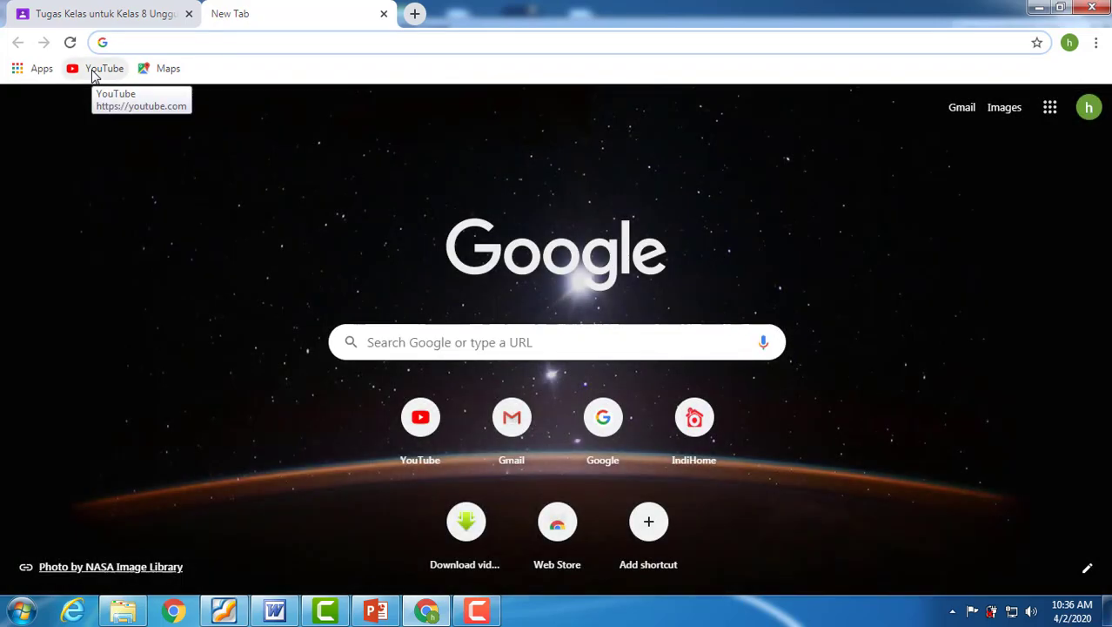
left_click(95, 70)
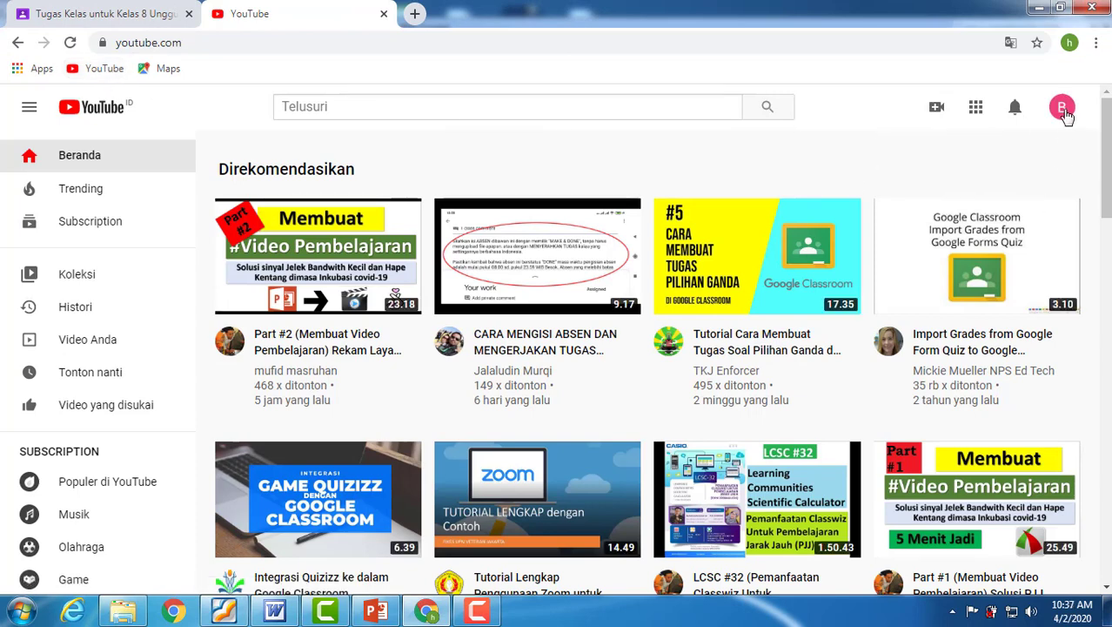
left_click(1062, 109)
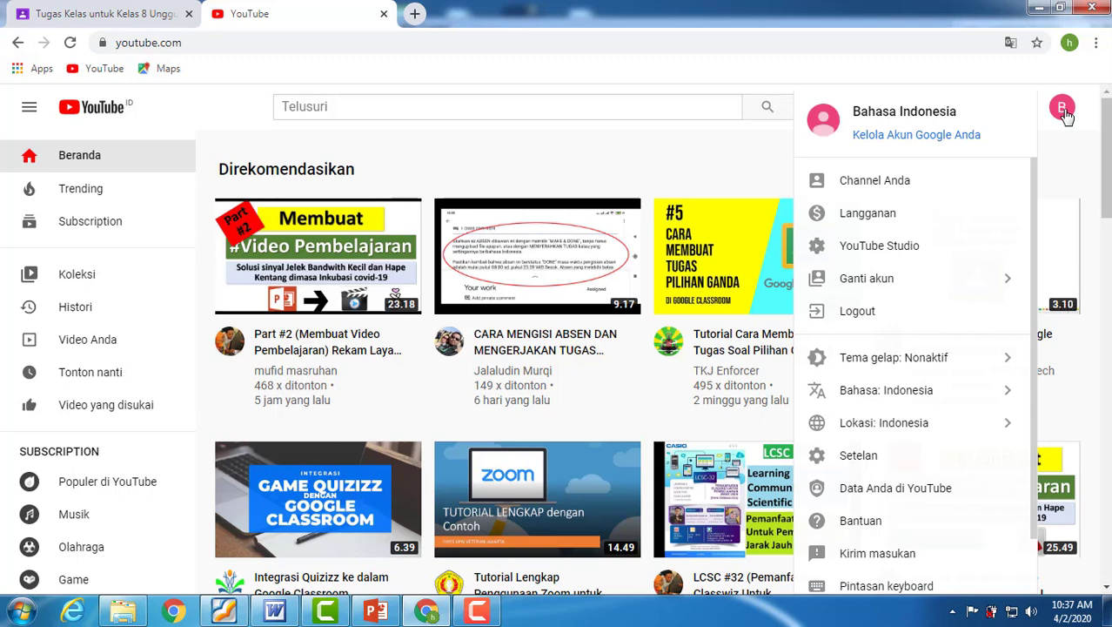
left_click(875, 181)
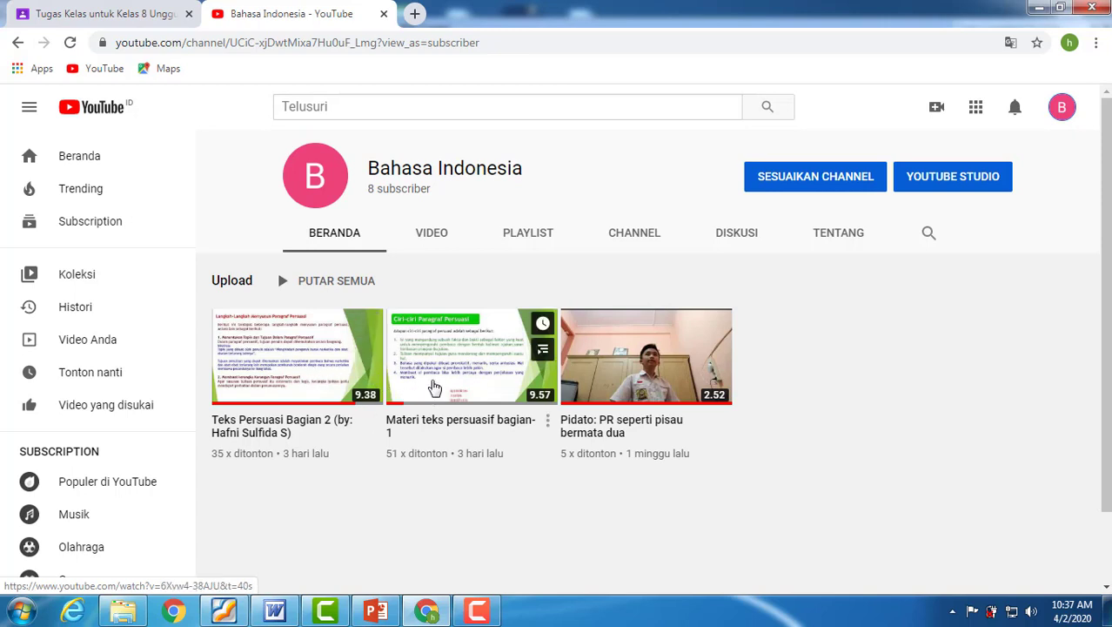
left_click(476, 356)
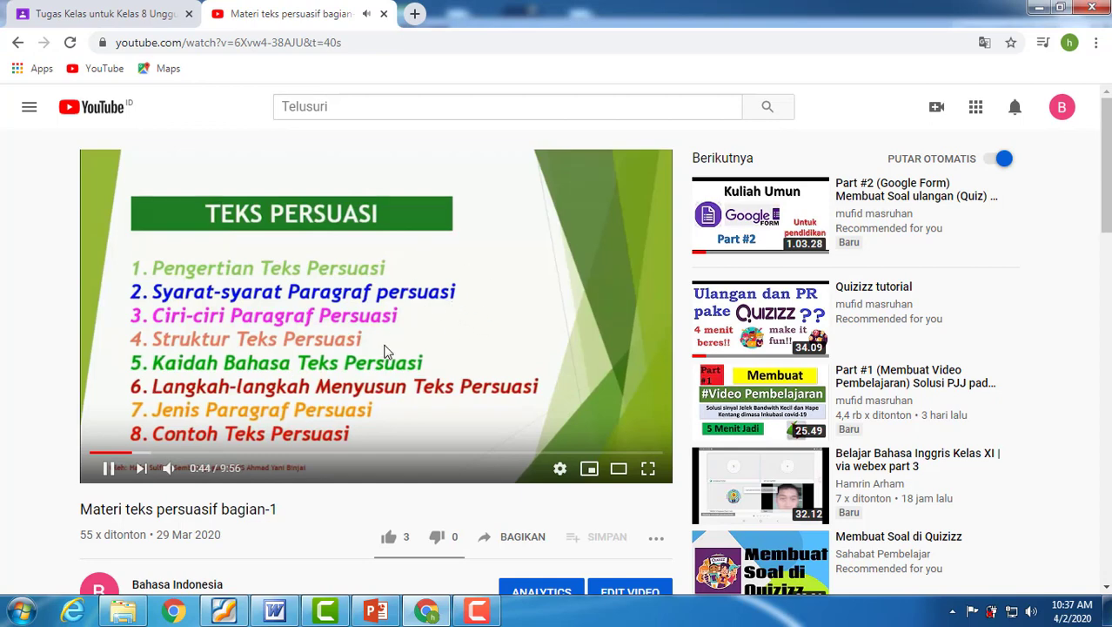
Copy the share link of the video "Materi teks persuasif bagian-1" and pause its playback.
left_click(517, 540)
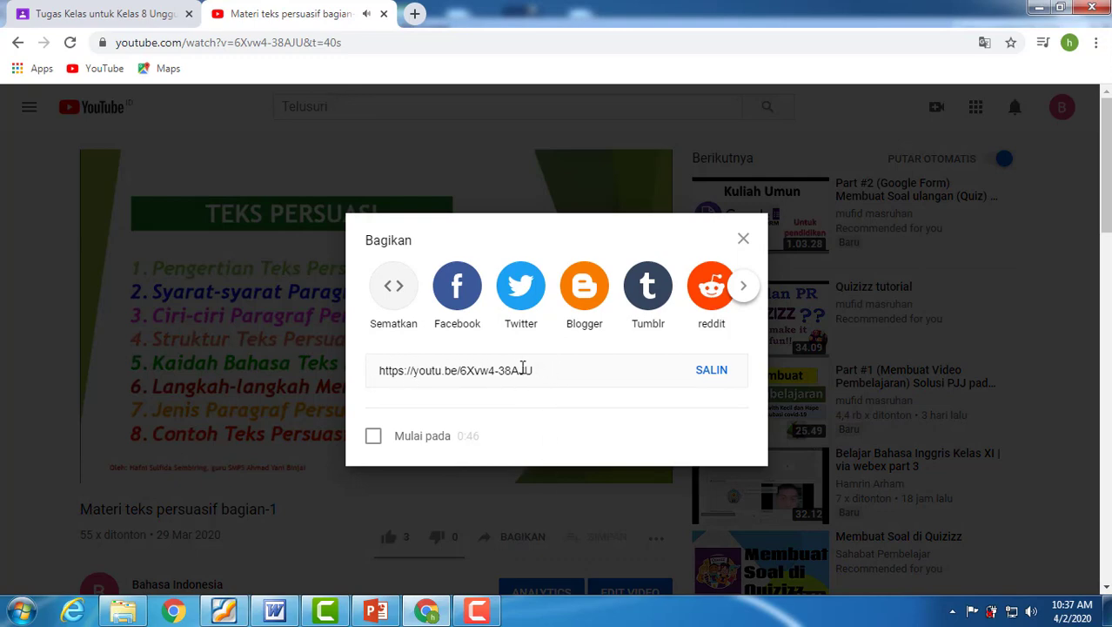
left_click(711, 372)
key("ctrl+c")
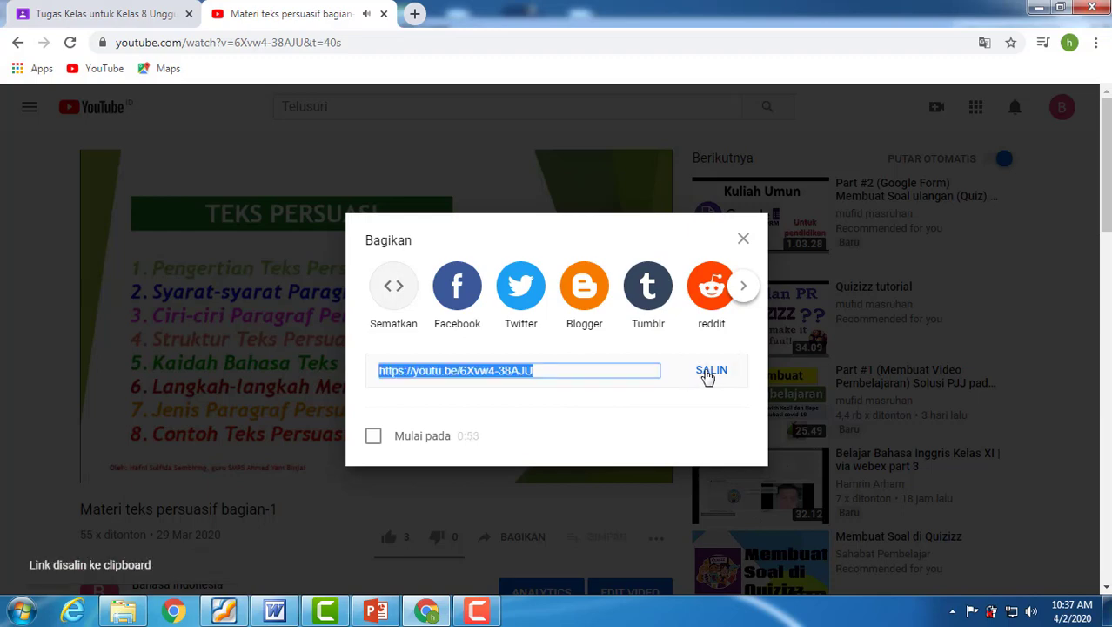
left_click(633, 135)
left_click(425, 310)
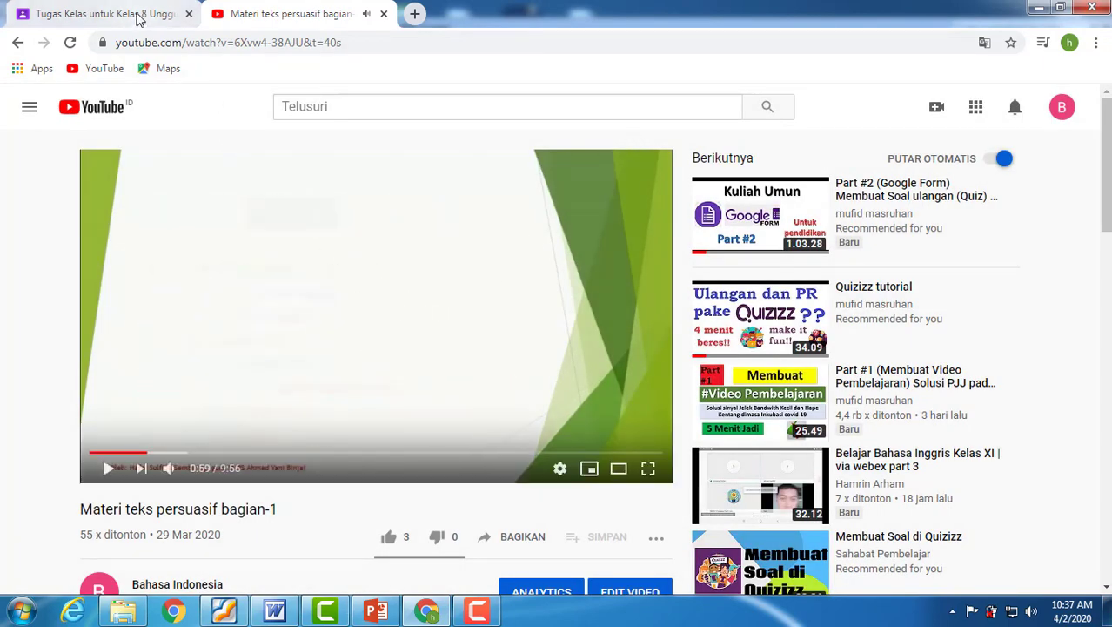
left_click(136, 18)
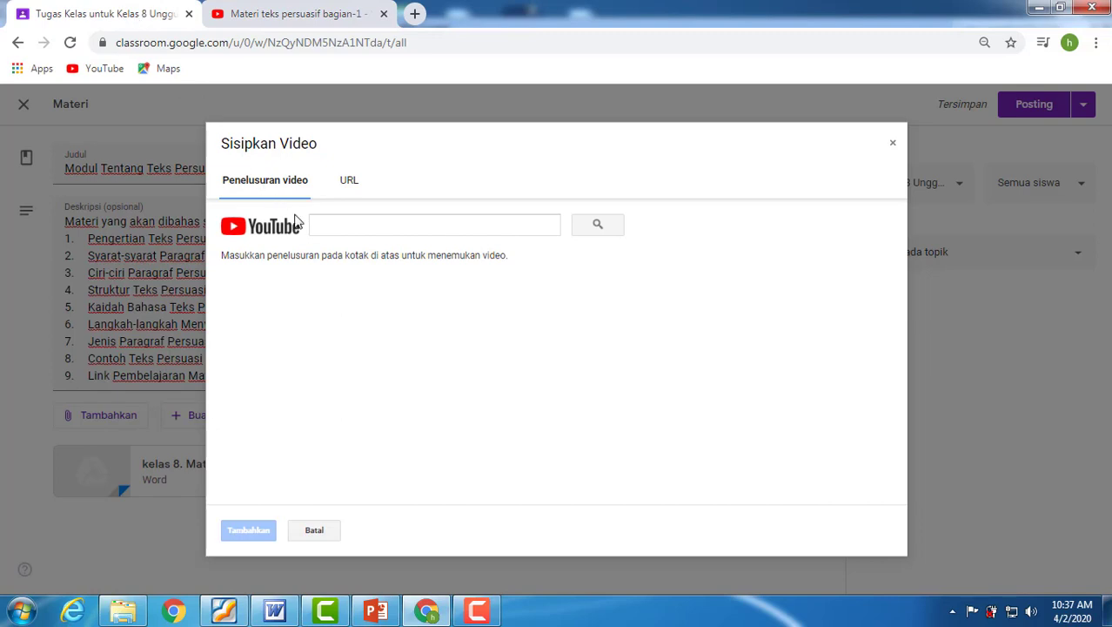
left_click(324, 226)
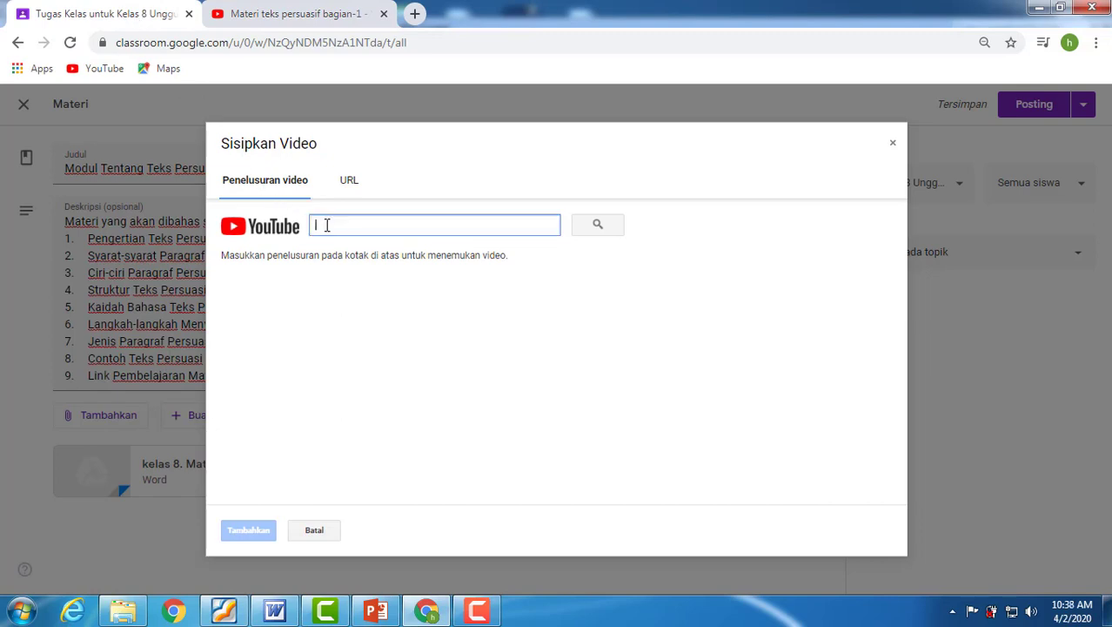
key("ctrl+v")
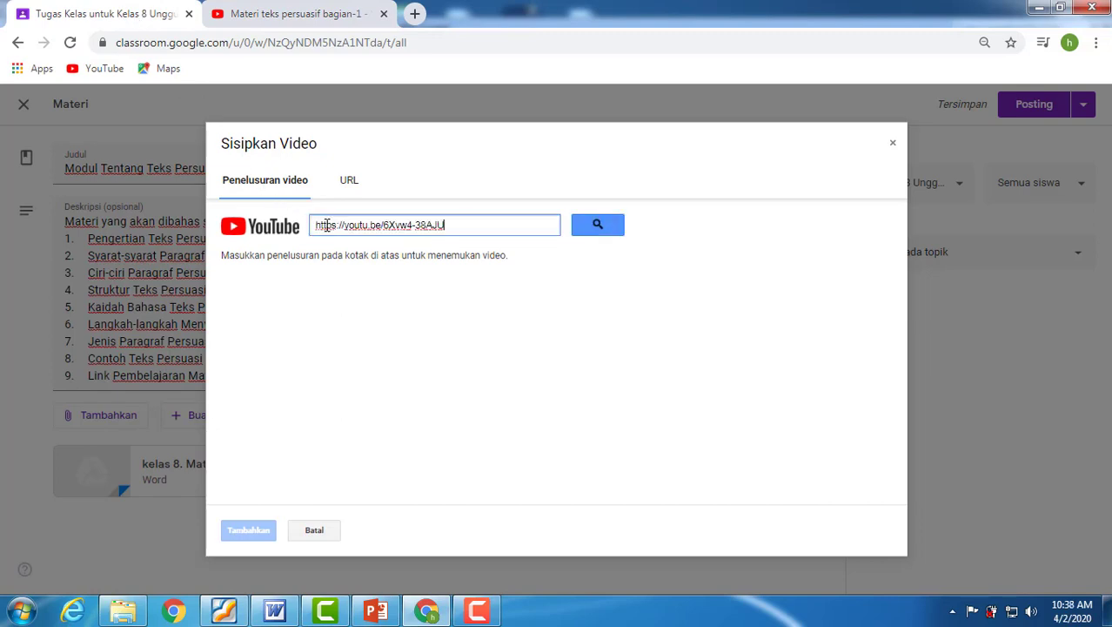
left_click(596, 228)
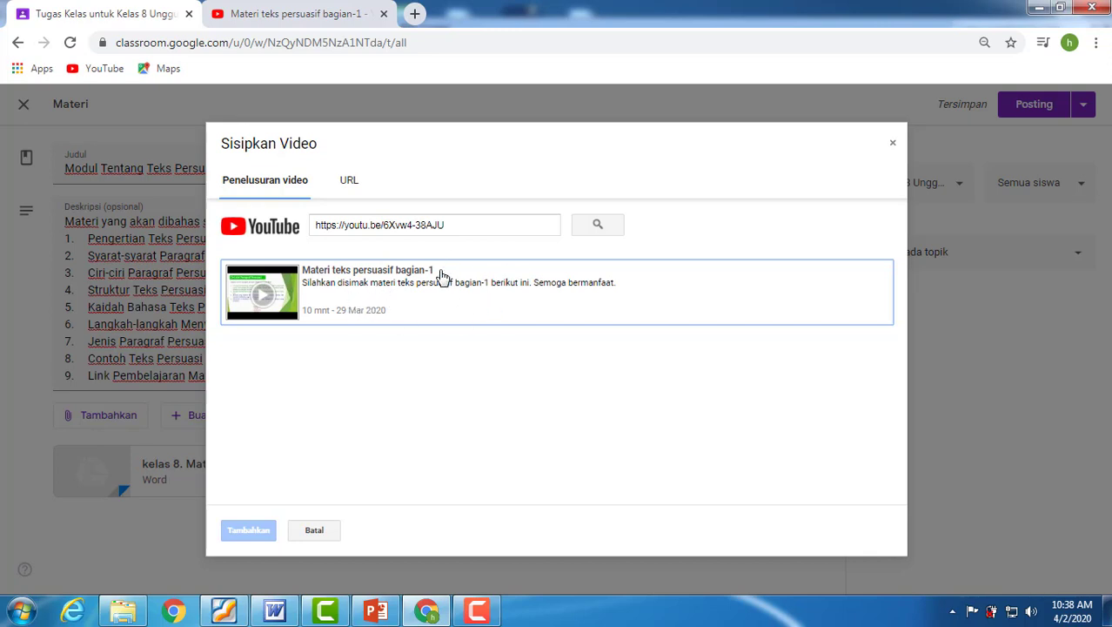
left_click(383, 287)
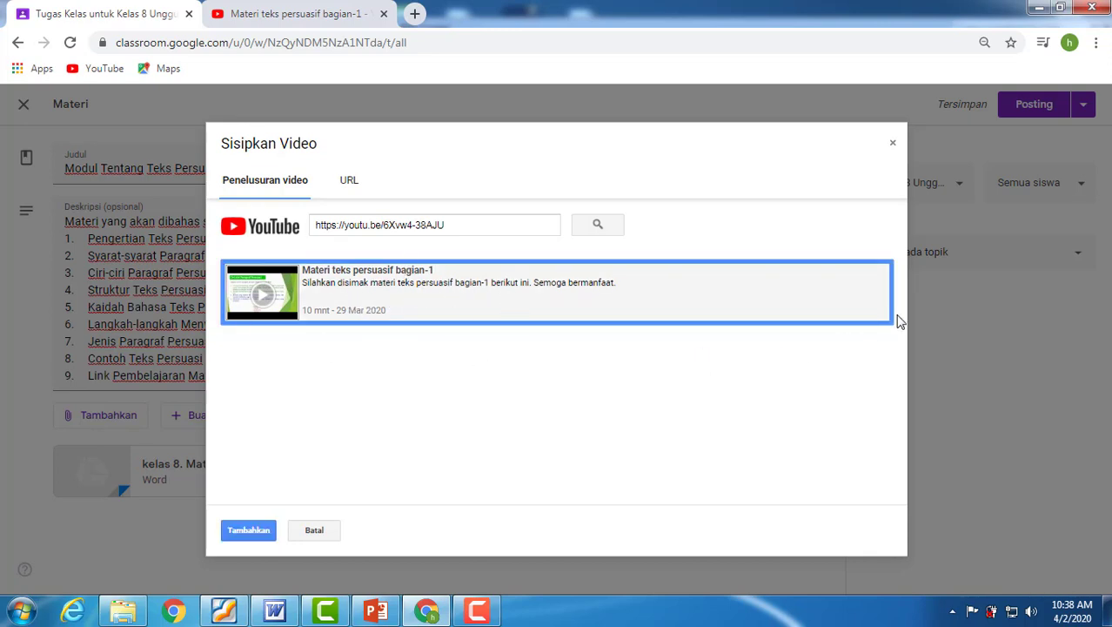
left_click(252, 530)
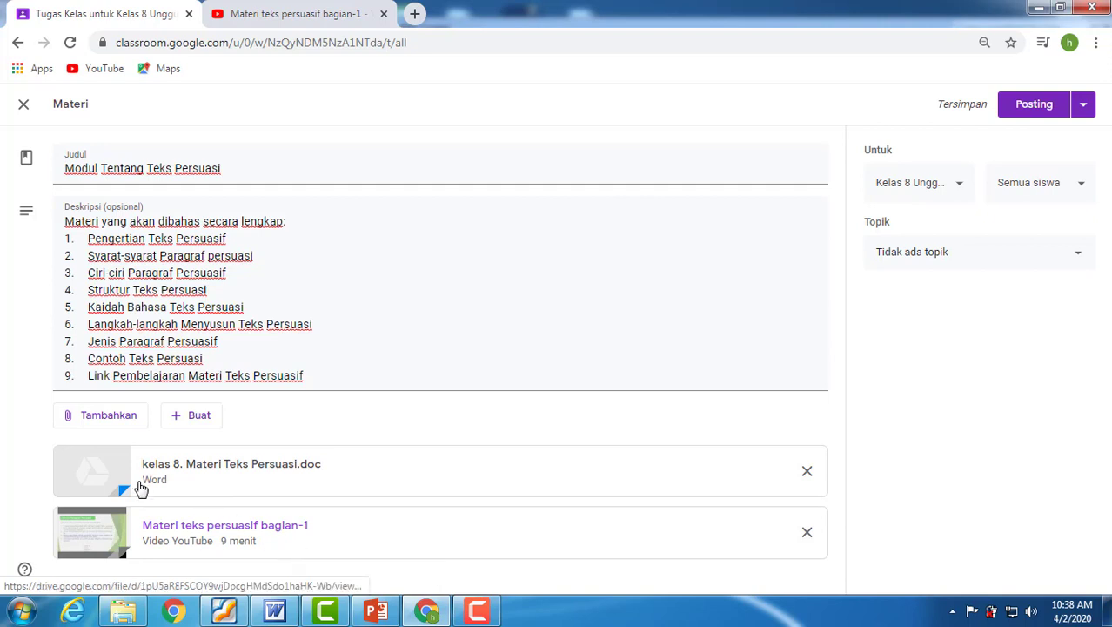
Start adding another YouTube video to the material, then open "Teks Persuasi Bagian 2" from your own YouTube channel and mute it.
left_click(108, 422)
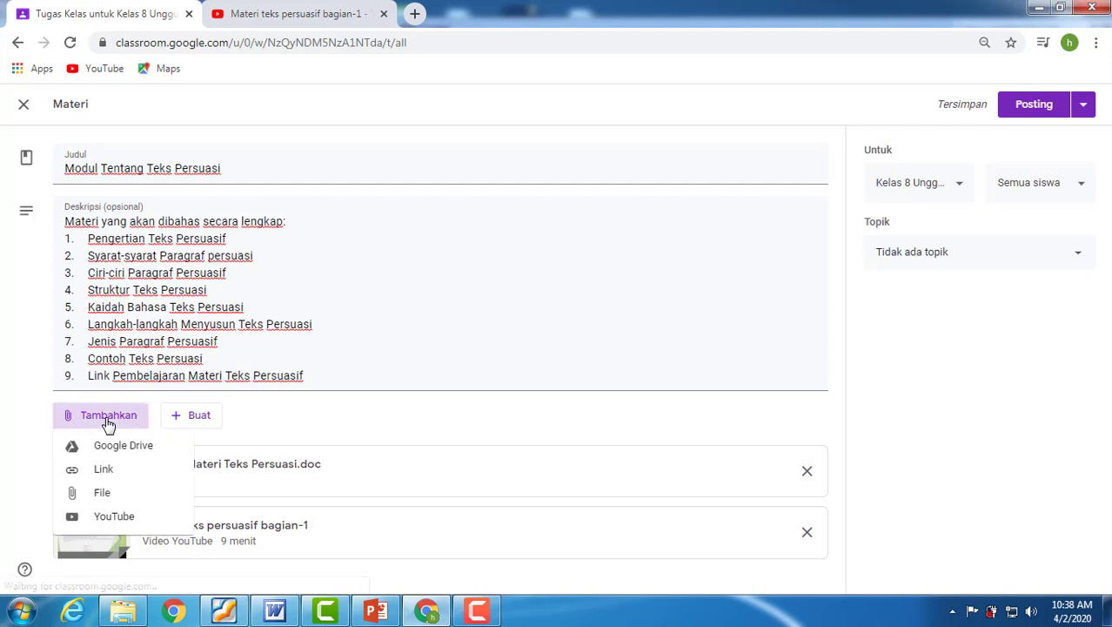
left_click(106, 519)
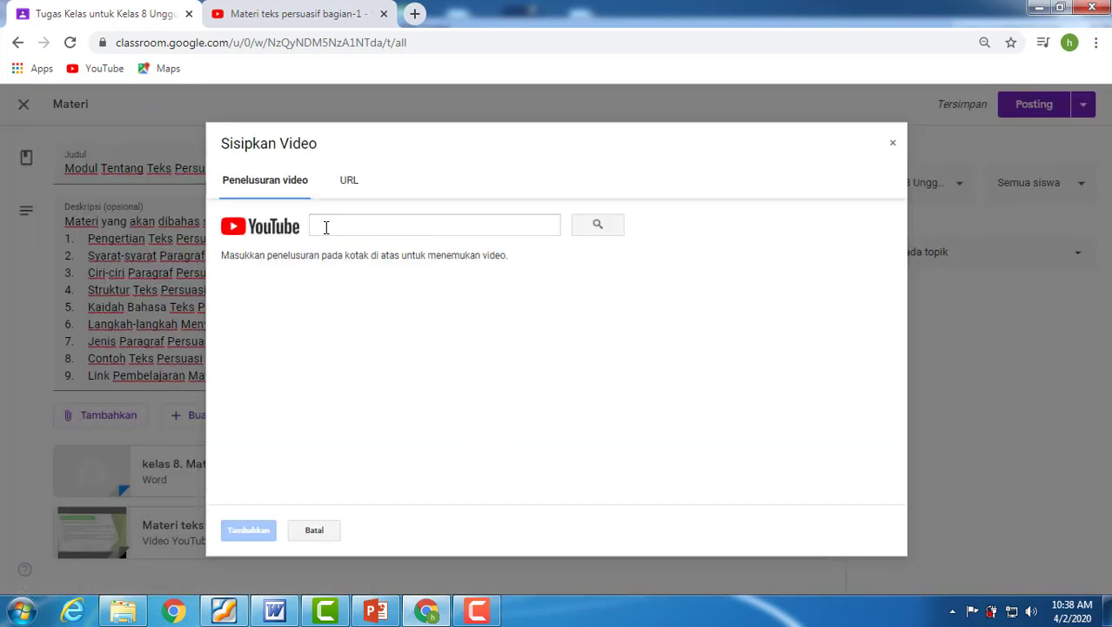
left_click(292, 17)
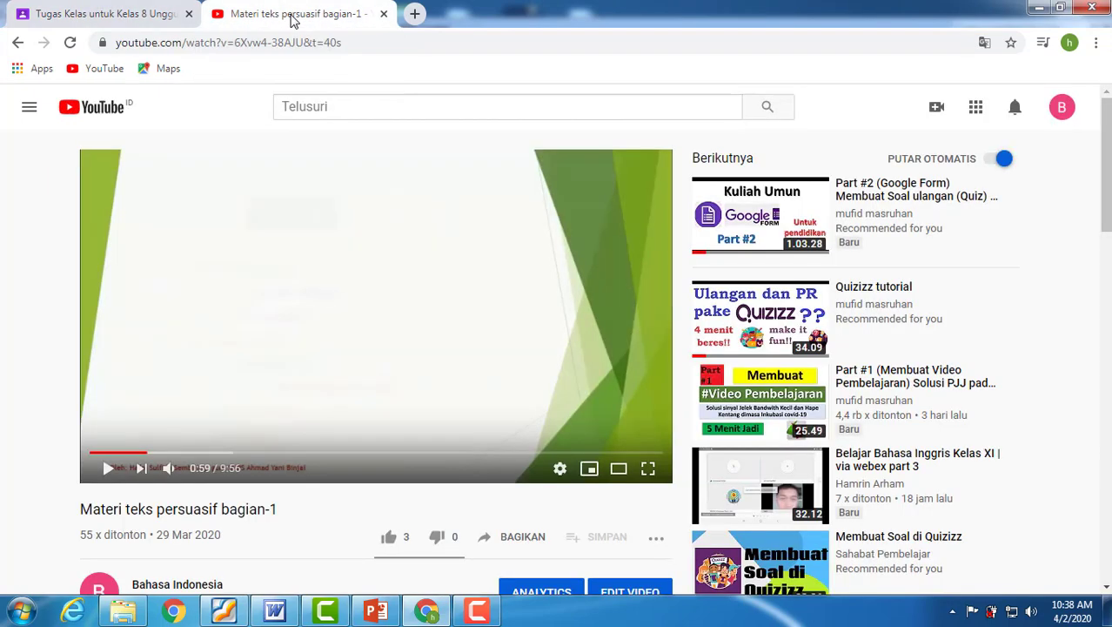
left_click(17, 41)
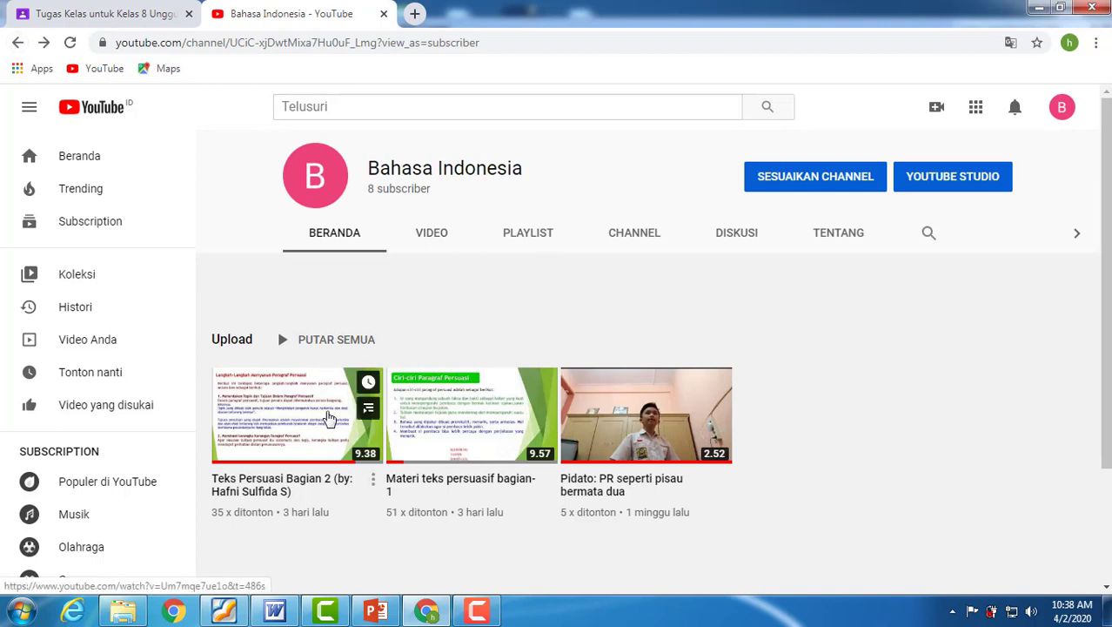
left_click(329, 419)
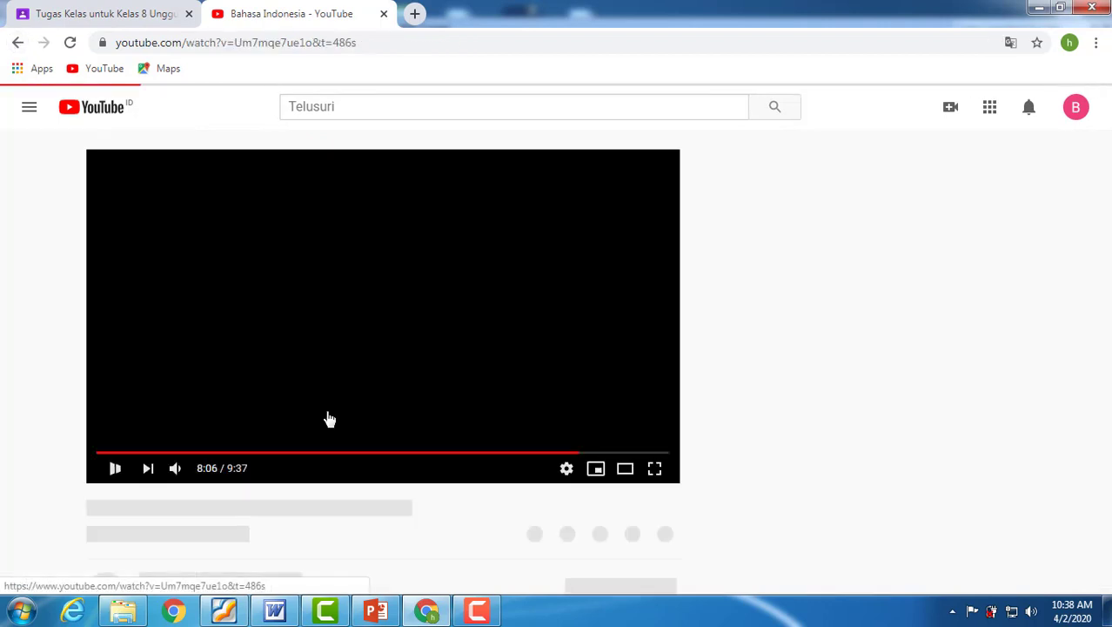
left_click(169, 470)
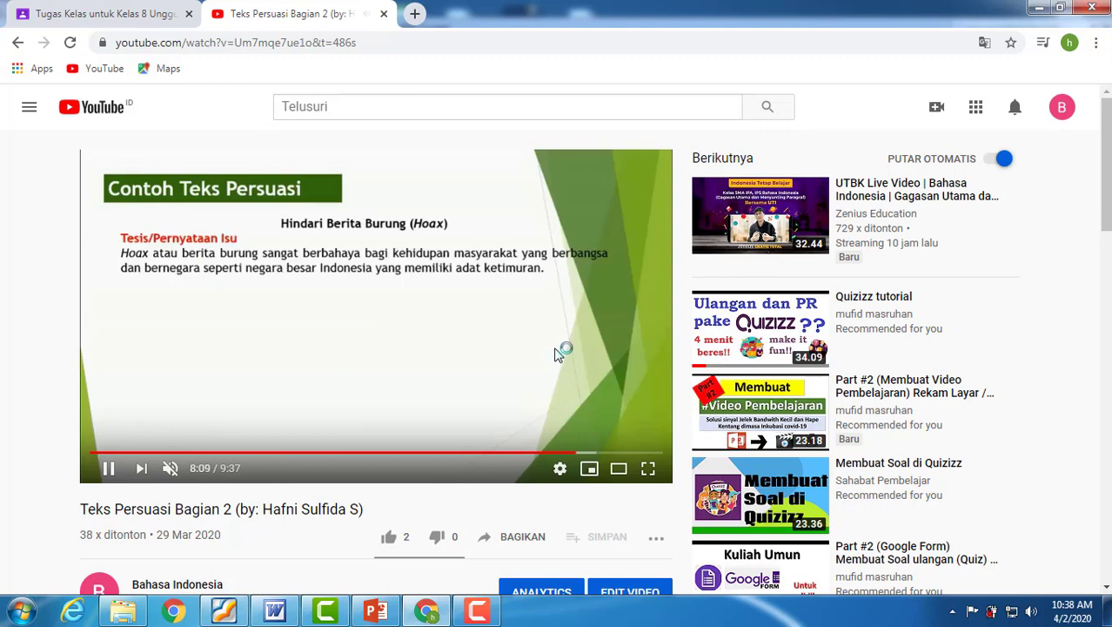
Copy the share link of the video "Teks Persuasi Bagian 2" and close the sharing dialog.
scroll(562, 350, "down", 1)
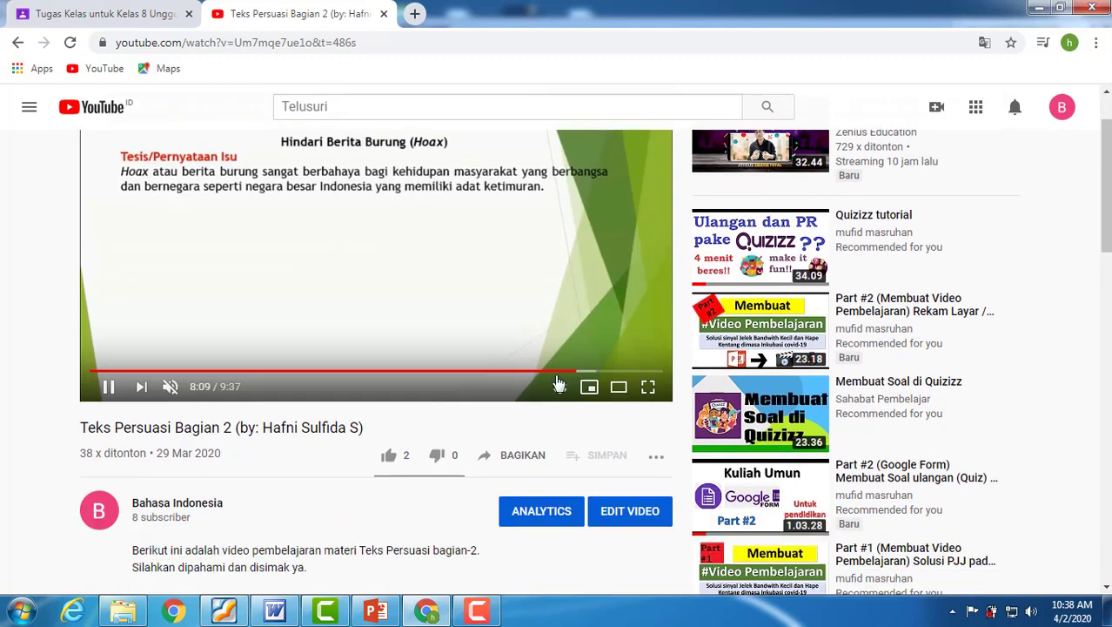
left_click(523, 456)
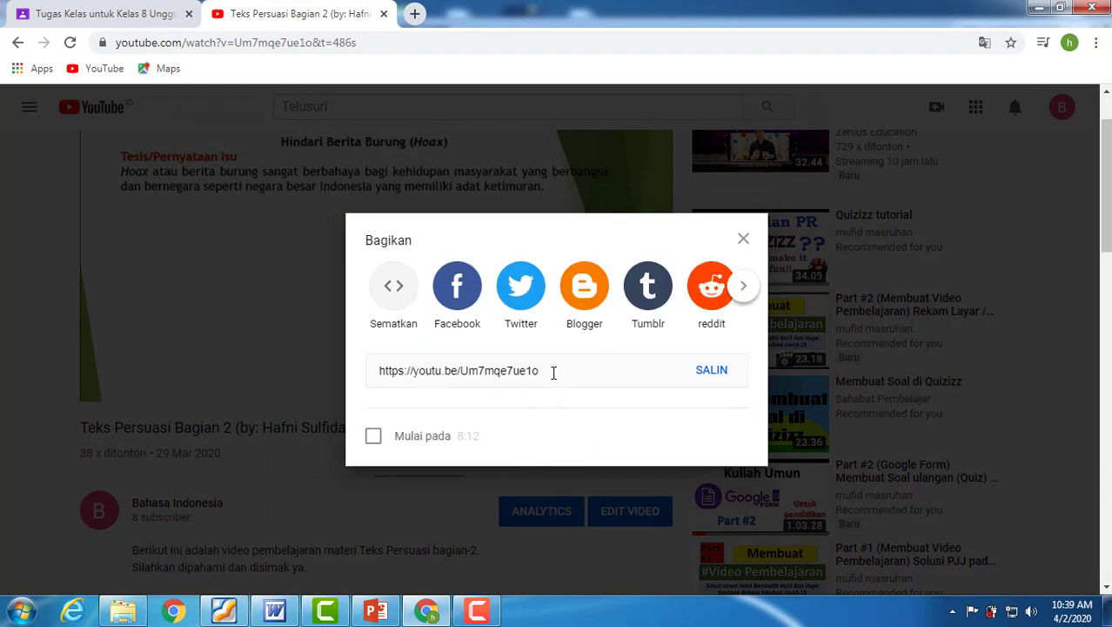
left_click(712, 370)
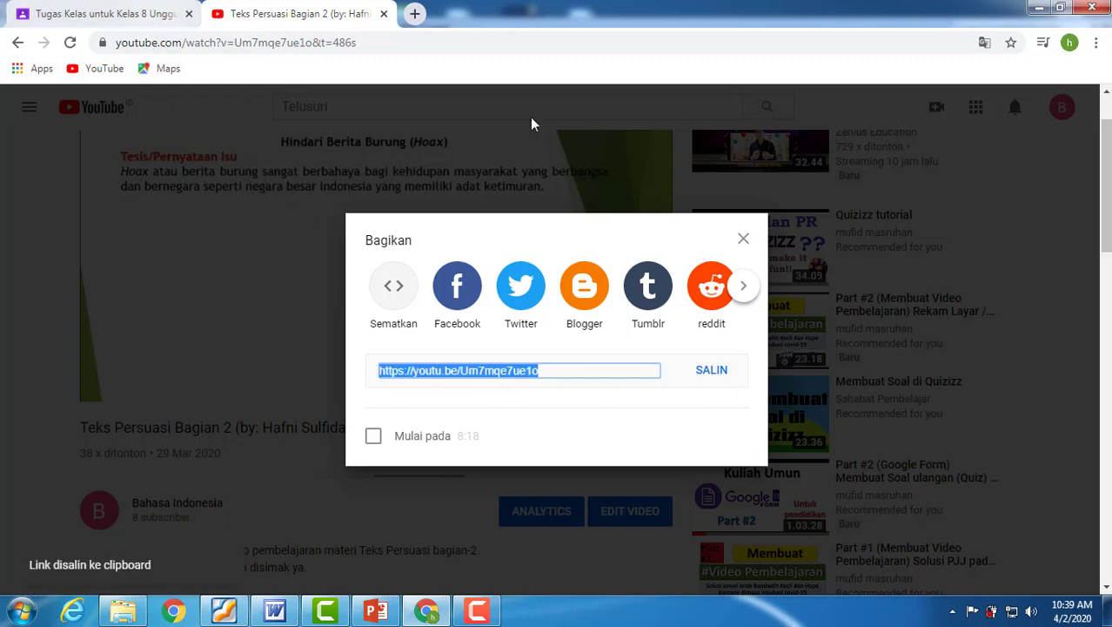
left_click(710, 209)
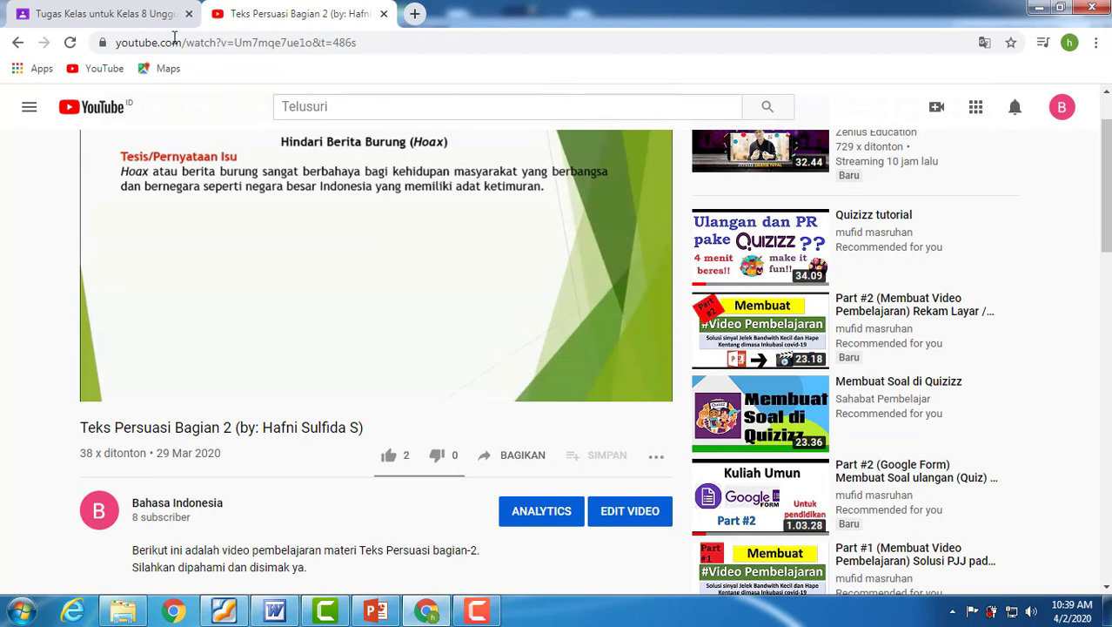
left_click(122, 19)
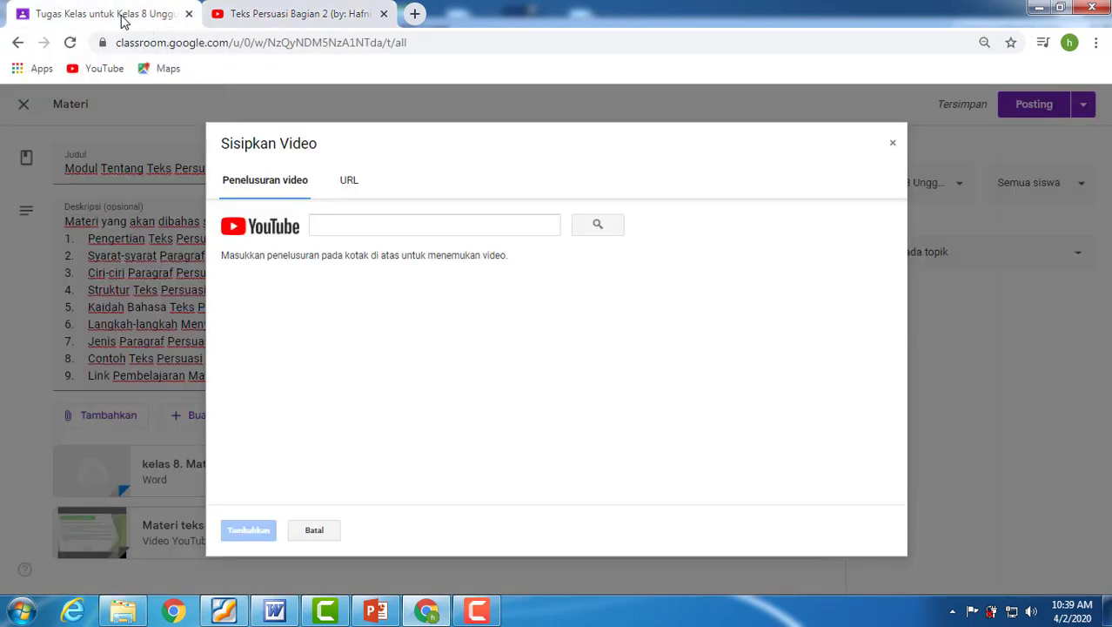
left_click(318, 225)
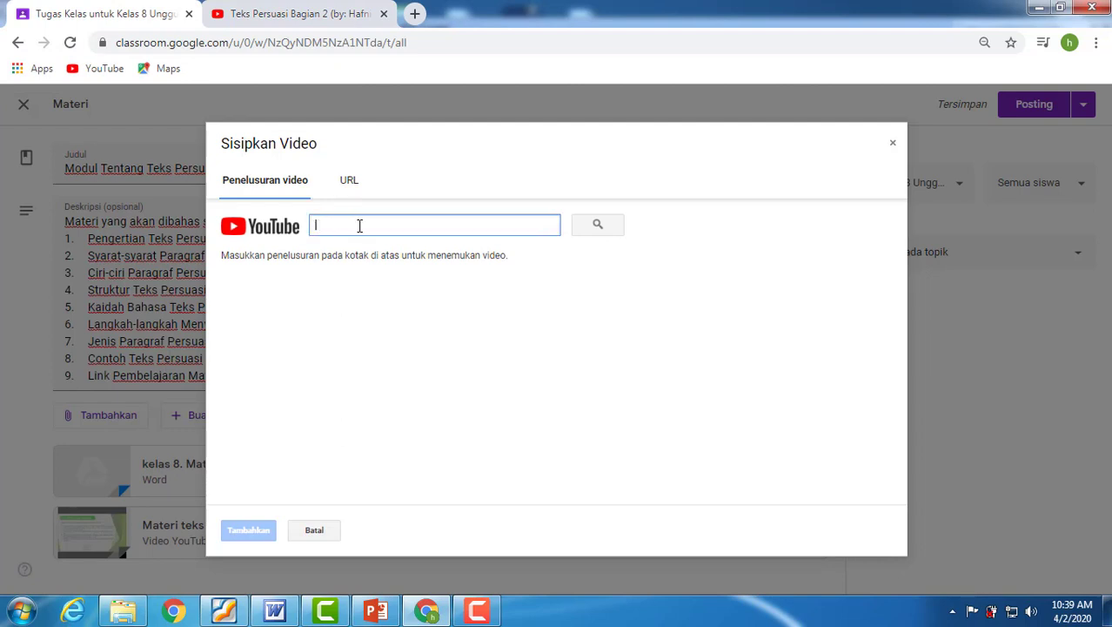
type("https://youtu.be/Um7mge7ue1o")
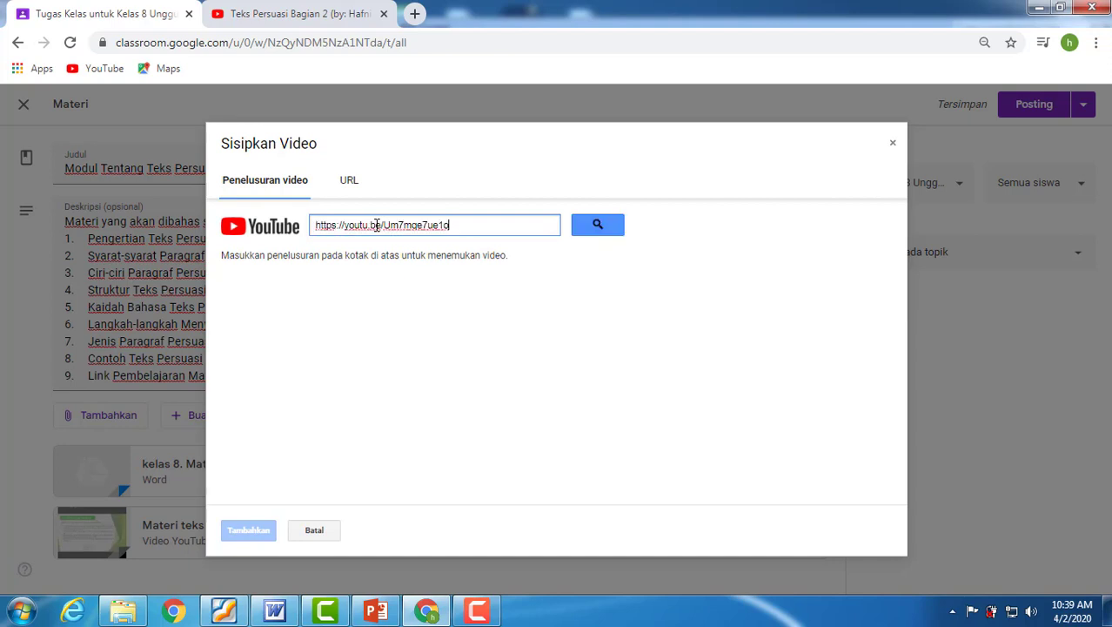
left_click(586, 228)
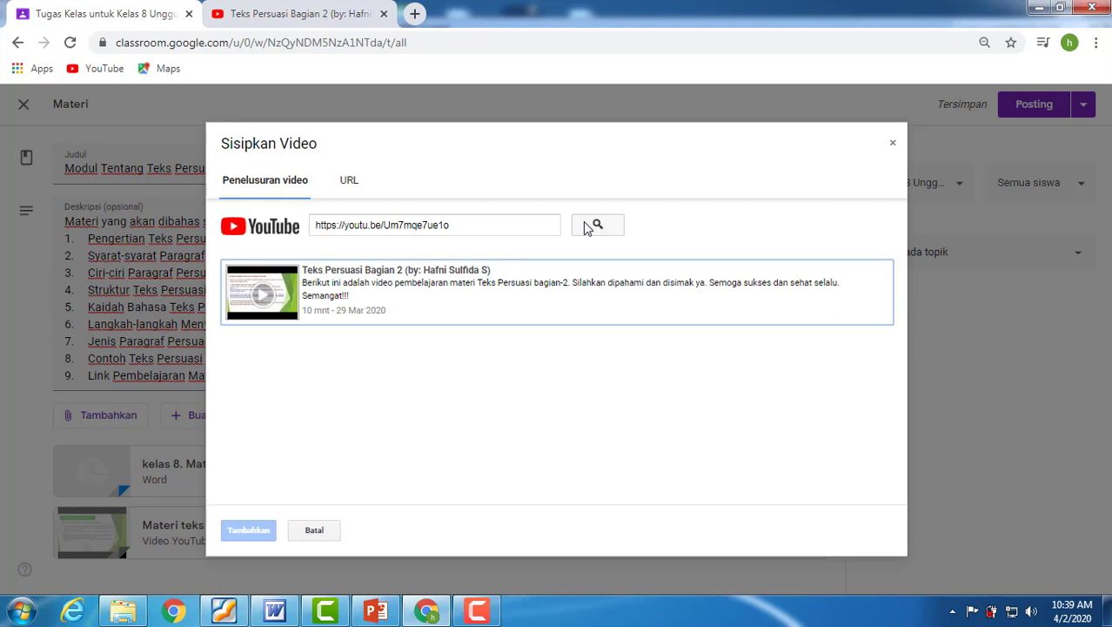
left_click(397, 287)
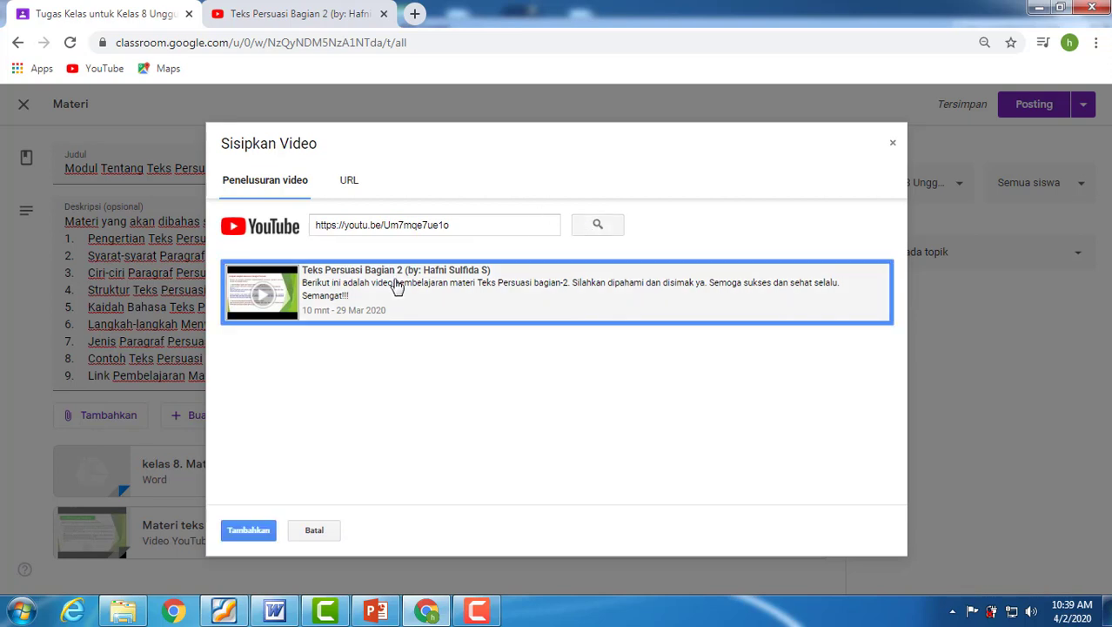
left_click(248, 530)
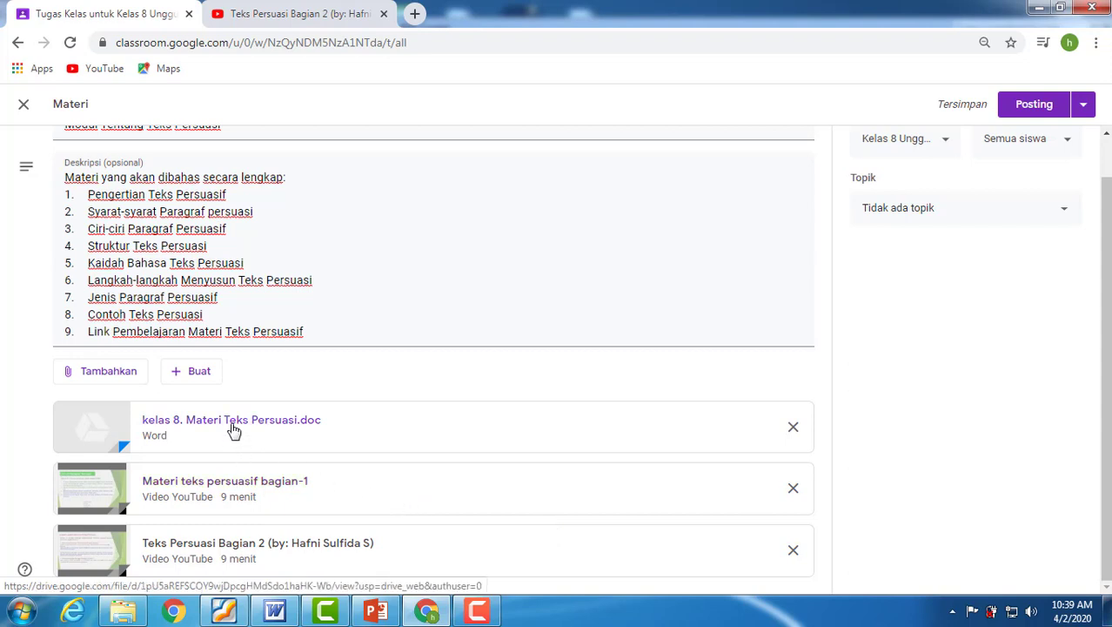
Preview the attached file "kelas 8. Materi Teks Persuasi.doc" in Google Drive, look over its first page and close the preview.
left_click(293, 430)
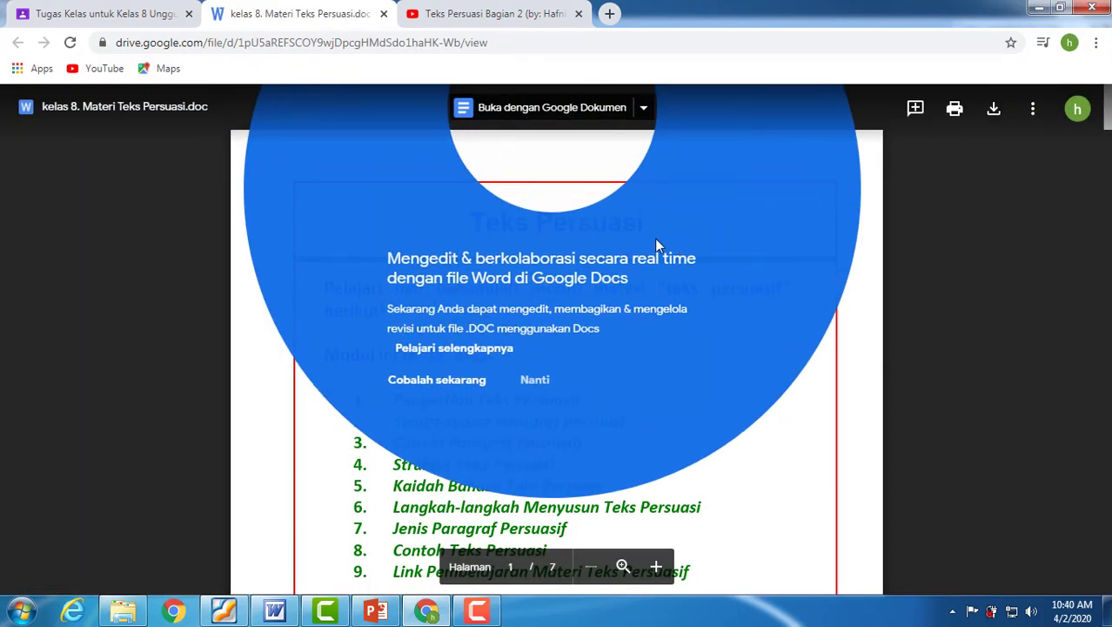
left_click(938, 225)
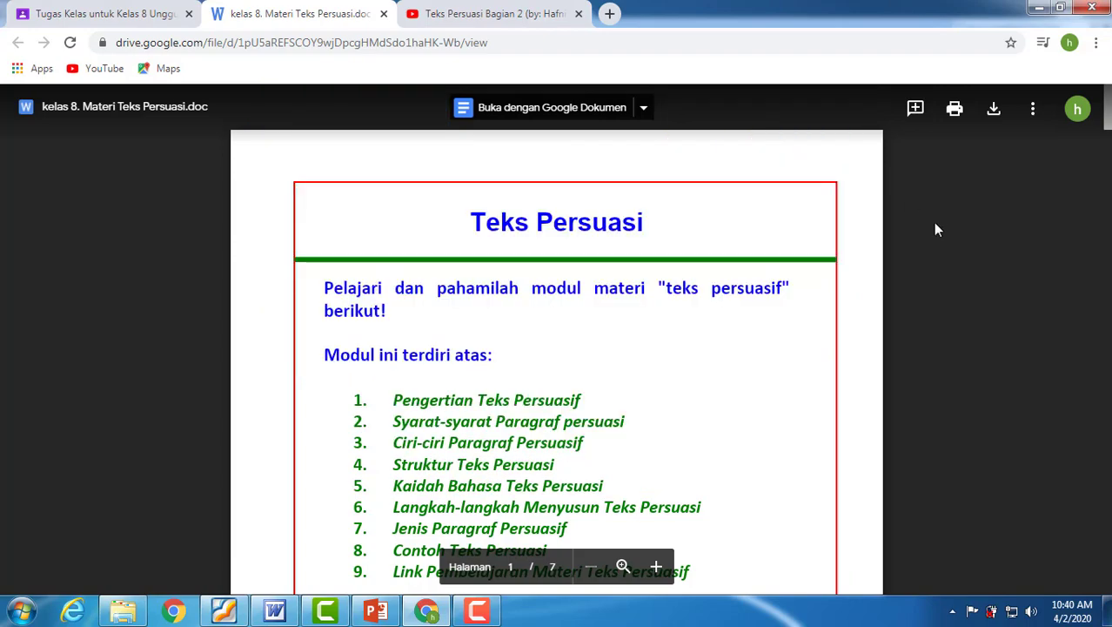
scroll(590, 376, "down", 9)
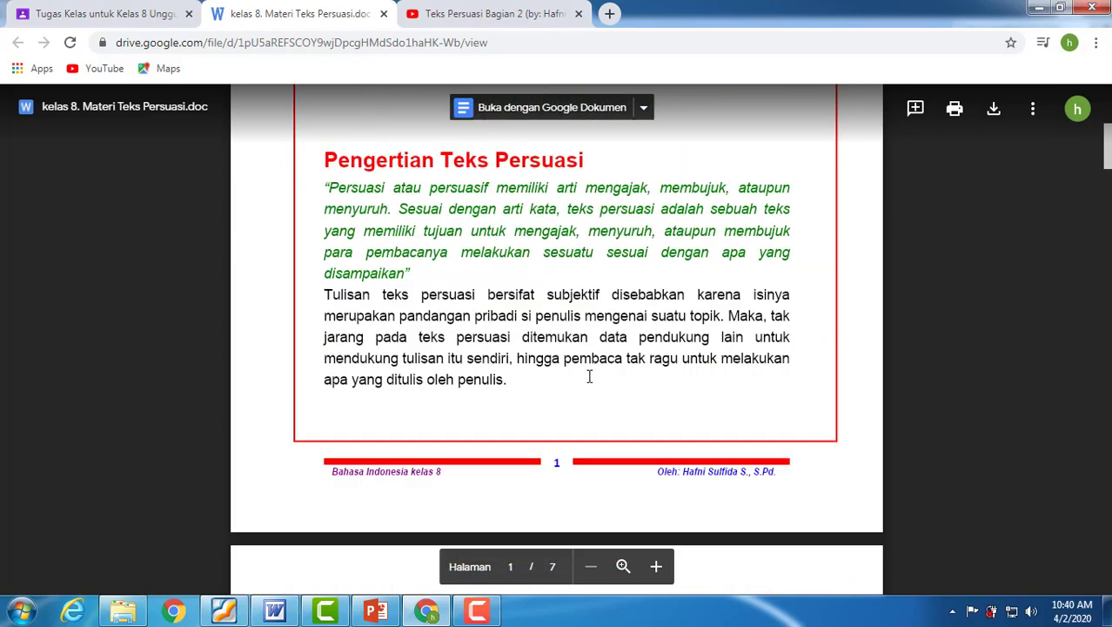
scroll(590, 376, "up", 4)
scroll(590, 375, "up", 5)
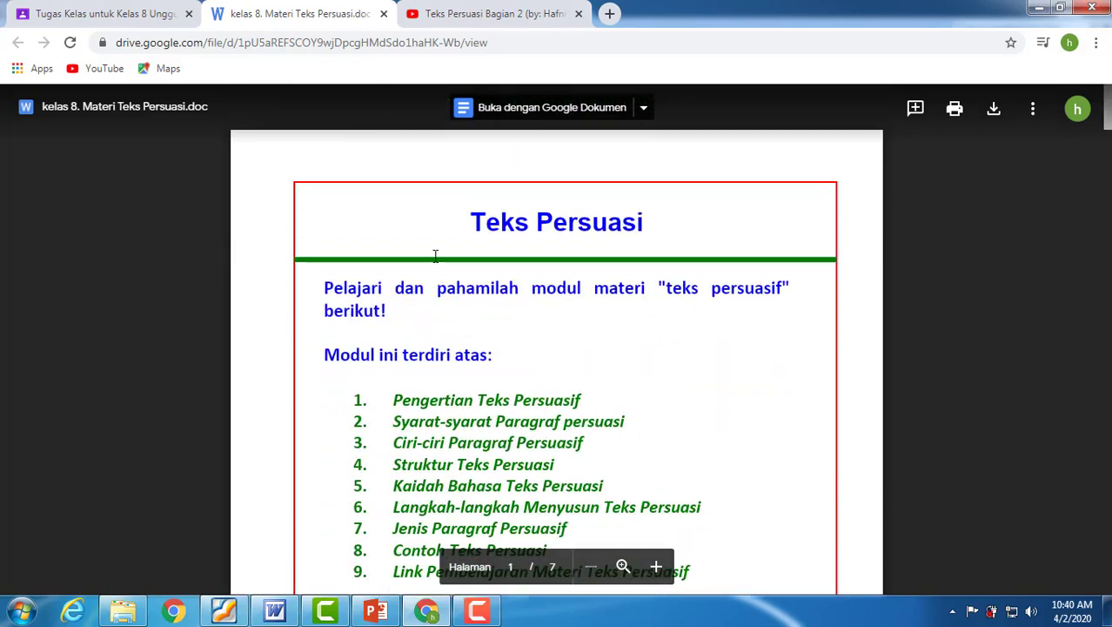
left_click(384, 14)
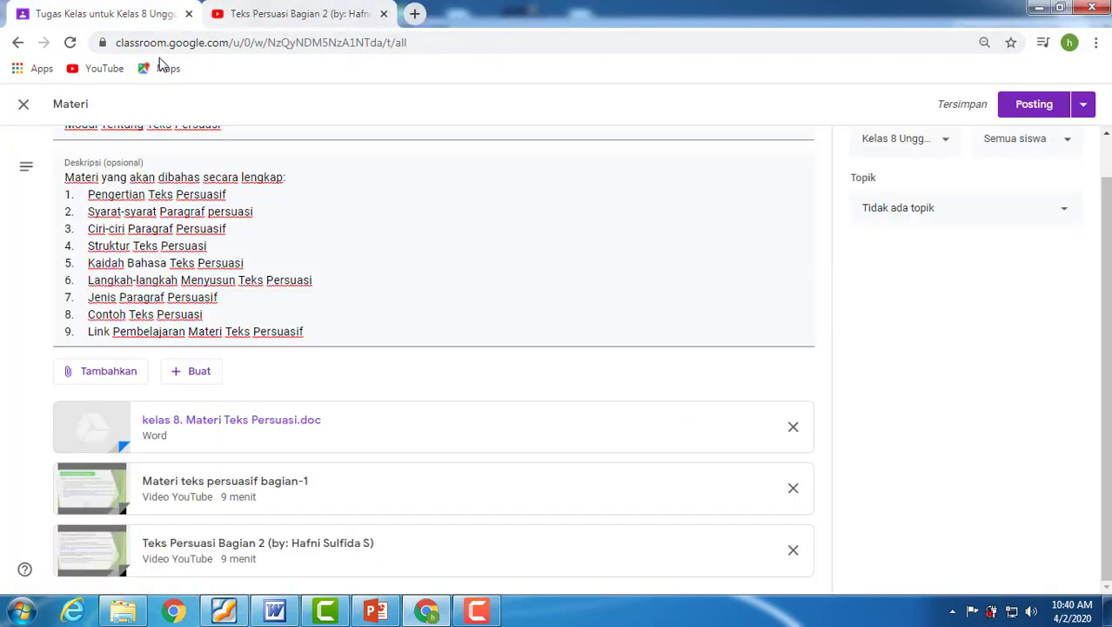
Check the attached video "Materi teks persuasif bagian-1" by playing it in Classroom and on YouTube with sound, and return to the material.
left_click(174, 489)
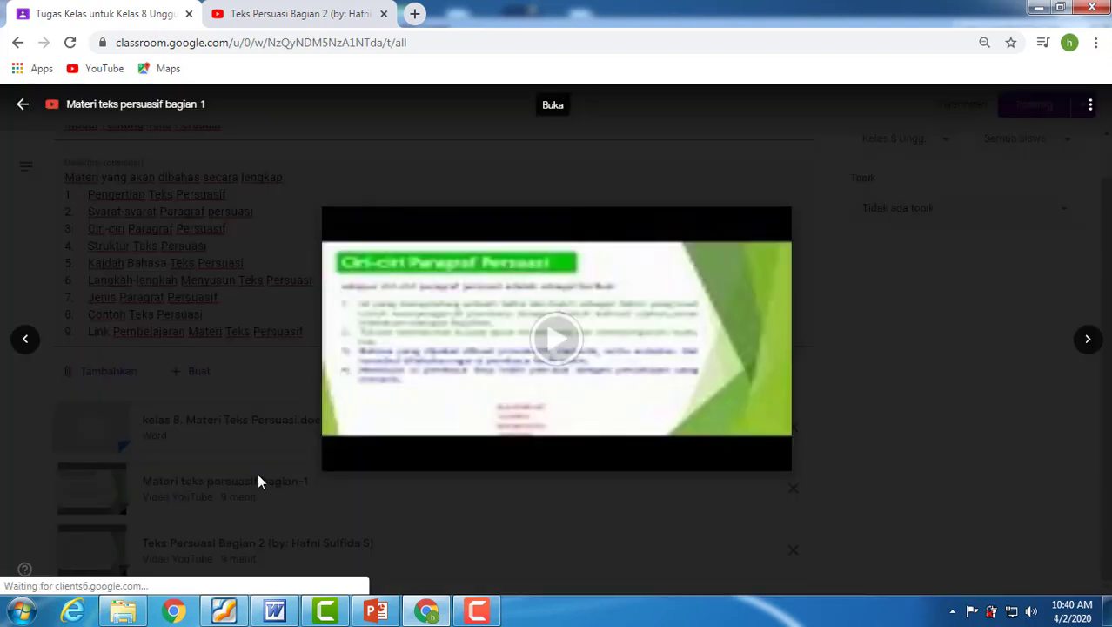
left_click(555, 340)
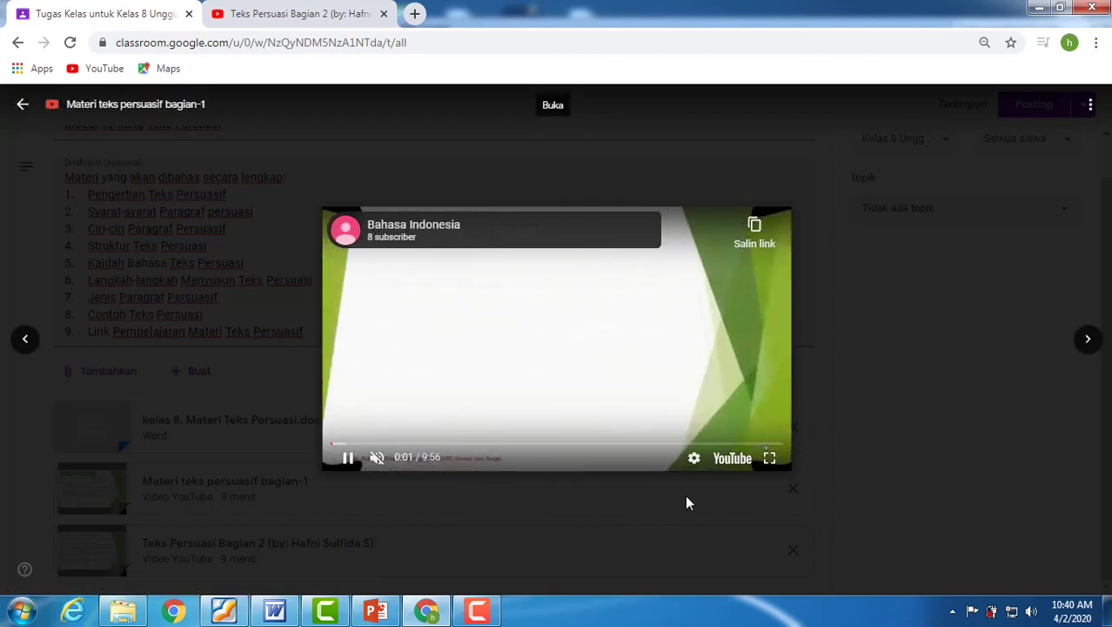
left_click(724, 461)
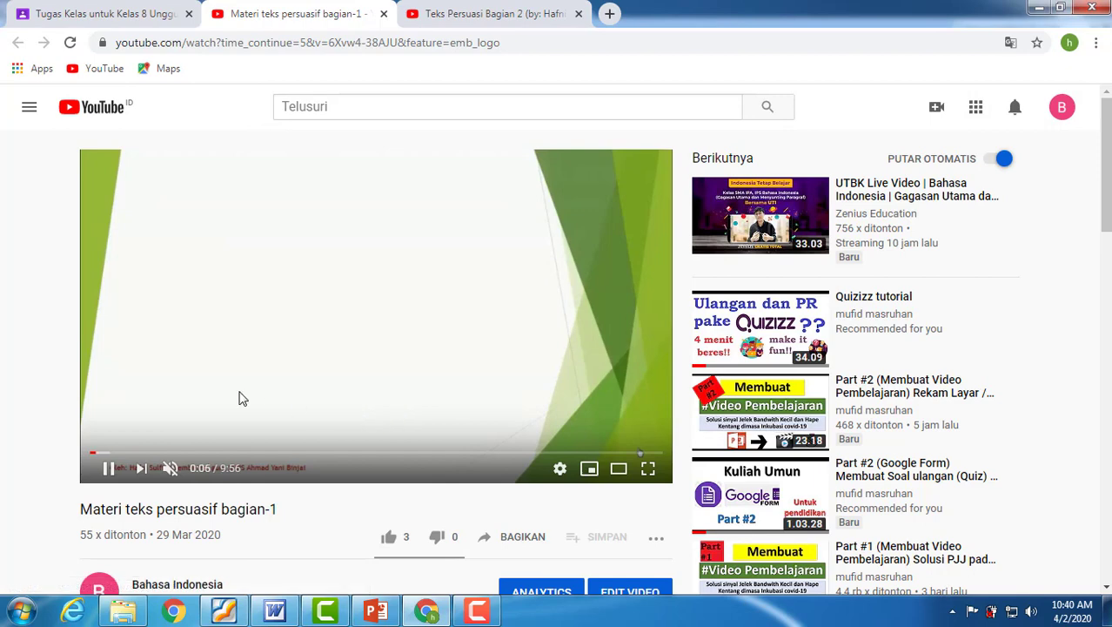
left_click(171, 468)
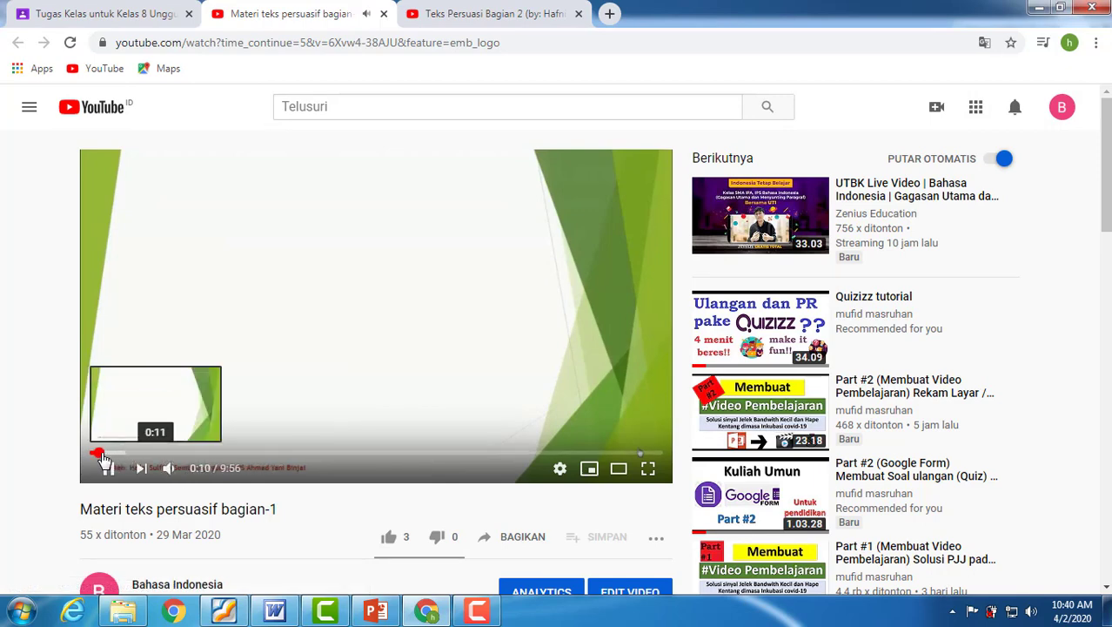
left_click_drag(102, 455, 138, 454)
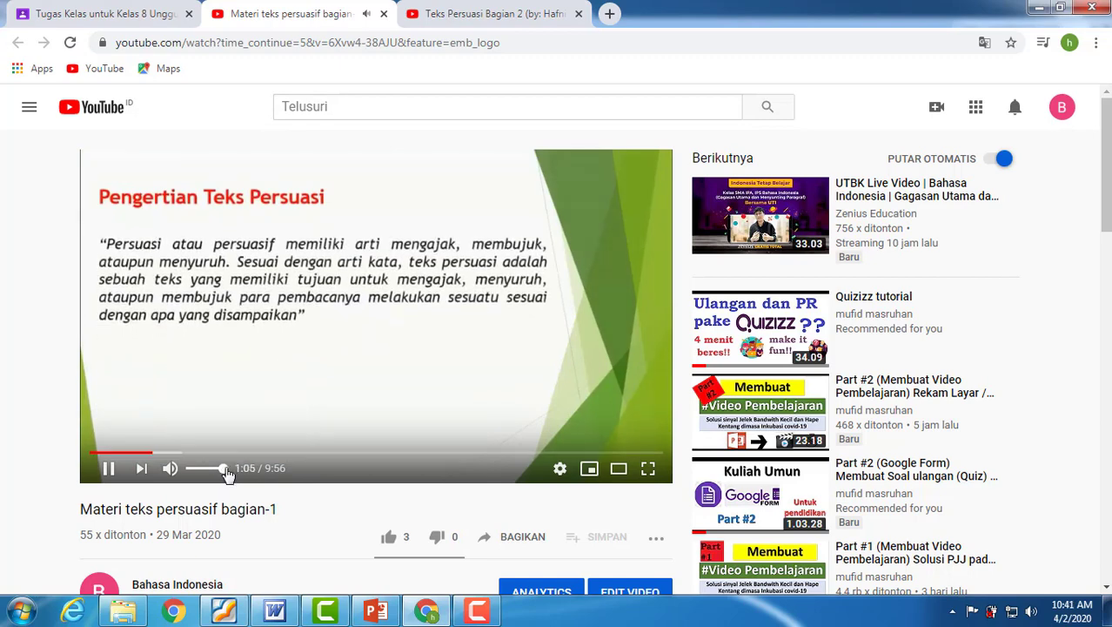
left_click(361, 343)
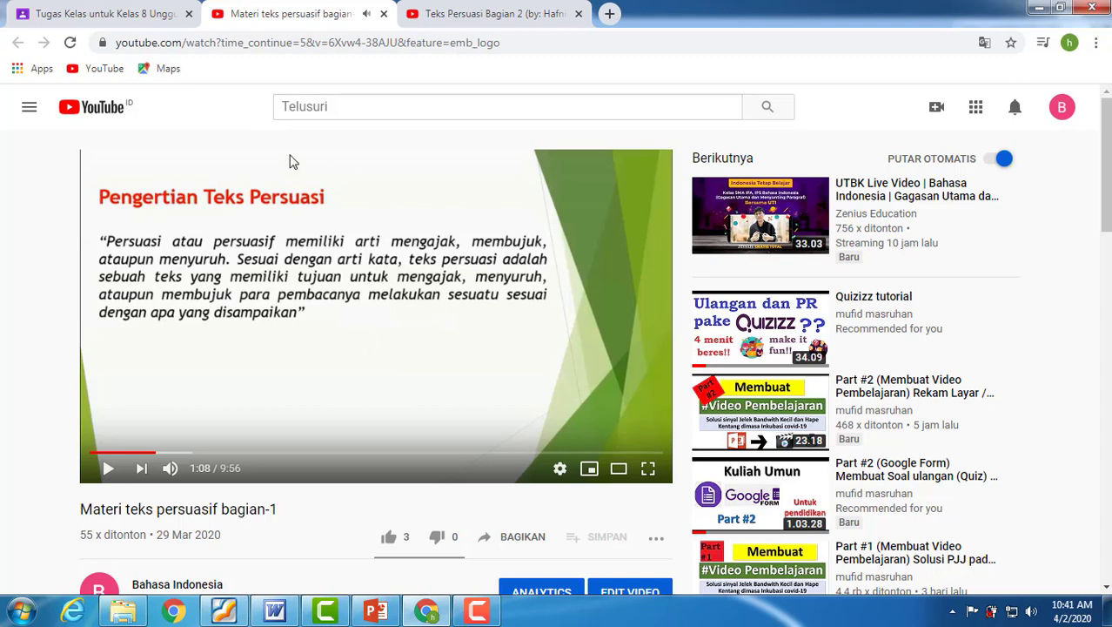
left_click(383, 14)
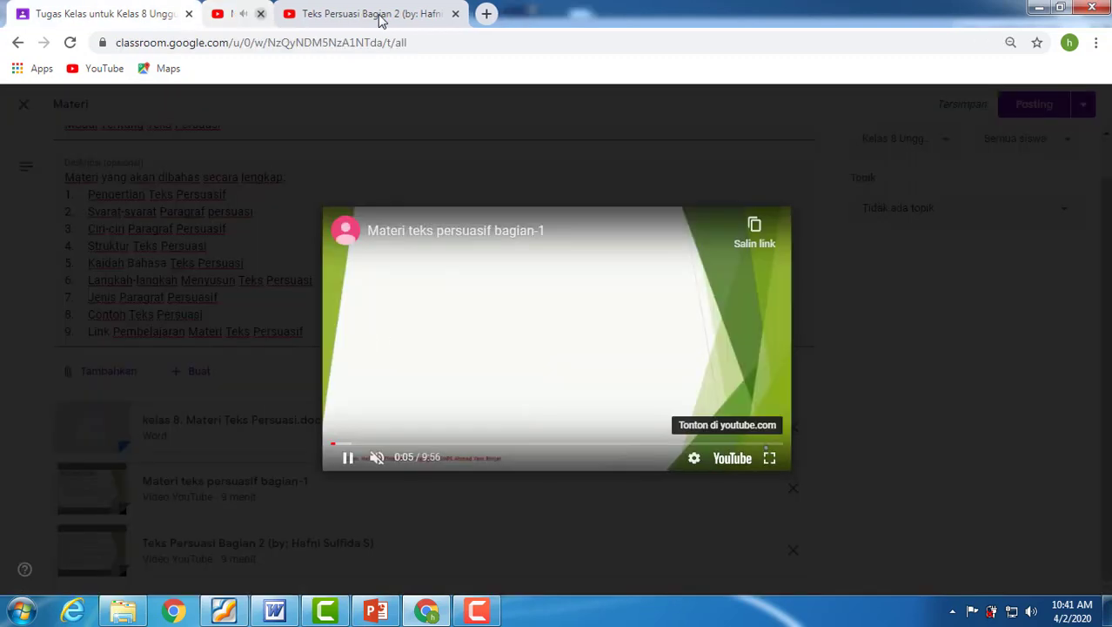
left_click(24, 108)
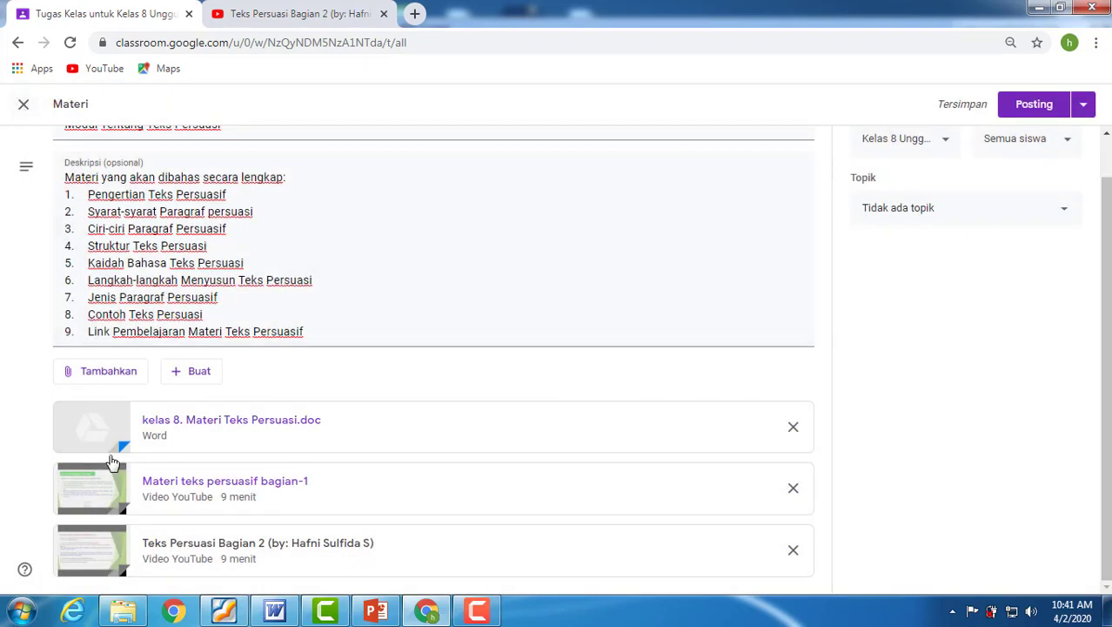
Check the attached video "Teks Persuasi Bagian 2" by playing it in Classroom and on YouTube, and return to the material.
left_click(174, 550)
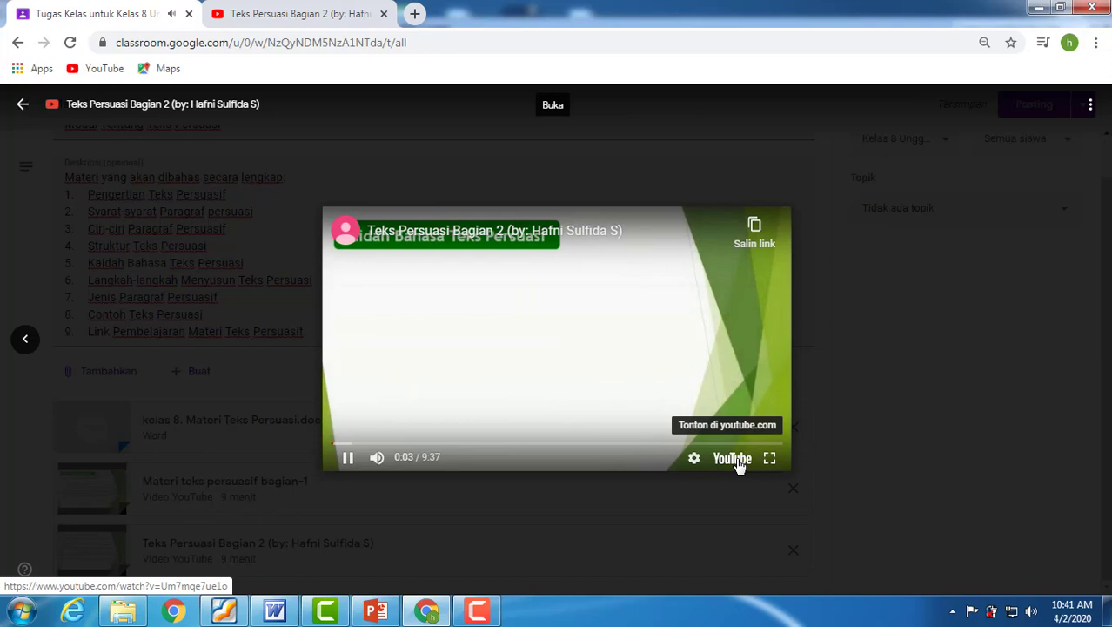
left_click(736, 460)
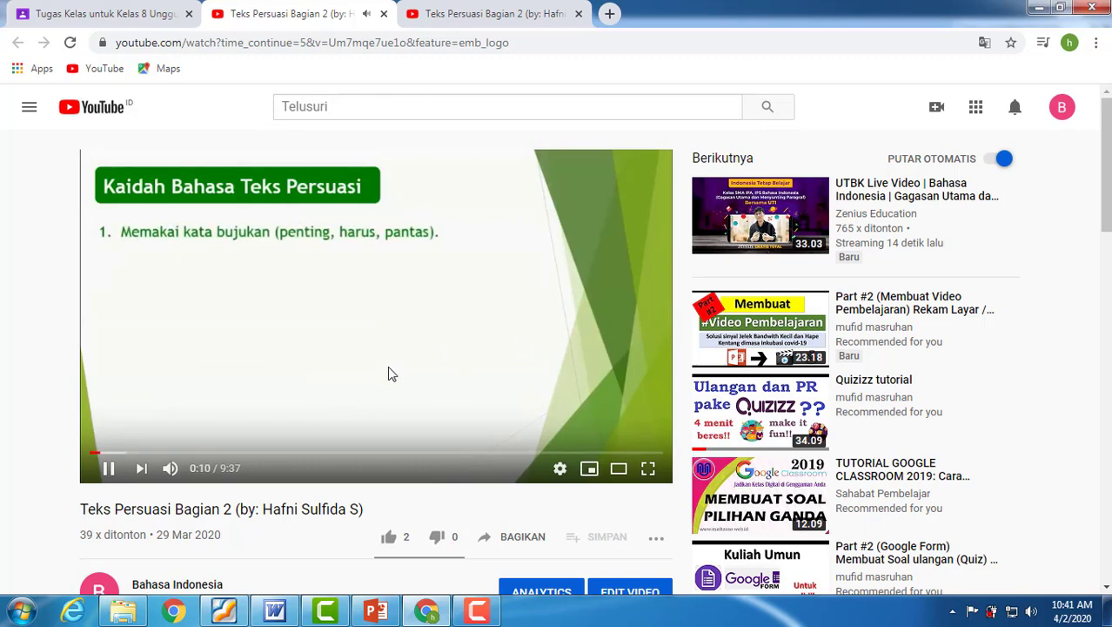
left_click(334, 328)
left_click(383, 14)
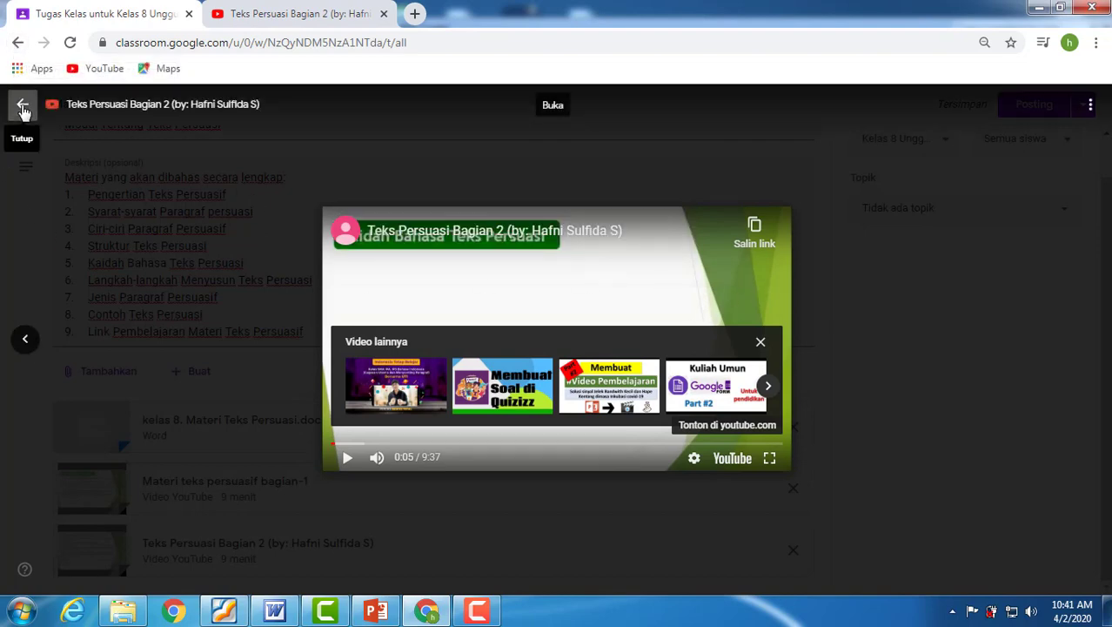
left_click(23, 109)
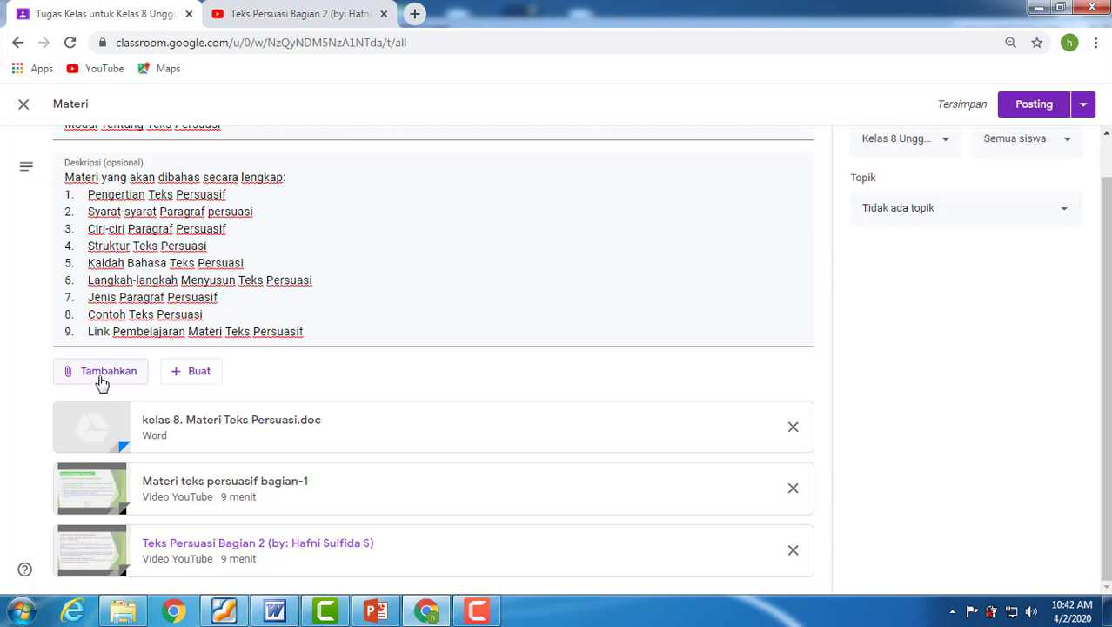
Start adding a link to the material, search Google in a new tab for "Teks persuasi dosen pendidik" and open "17 Contoh Paragraf Persuasi".
left_click(102, 377)
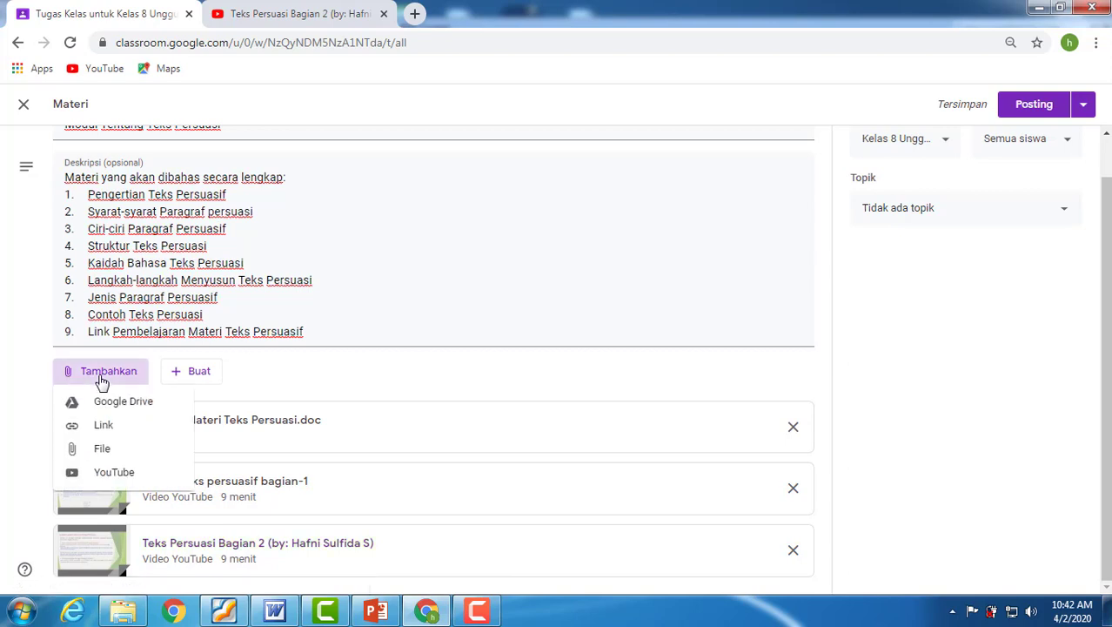
left_click(110, 426)
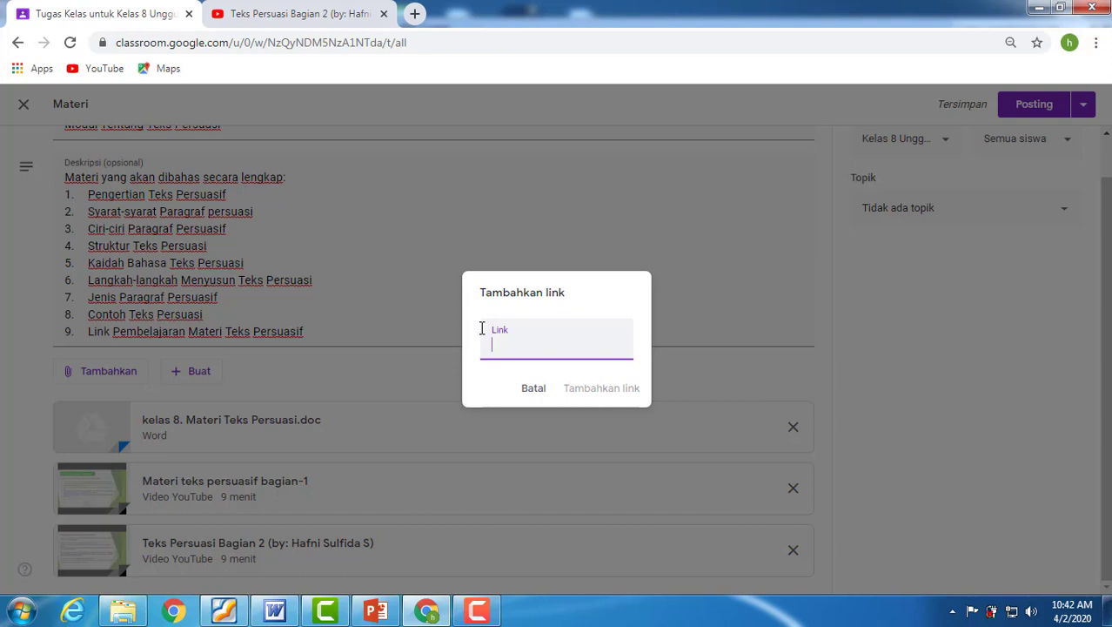
left_click(415, 15)
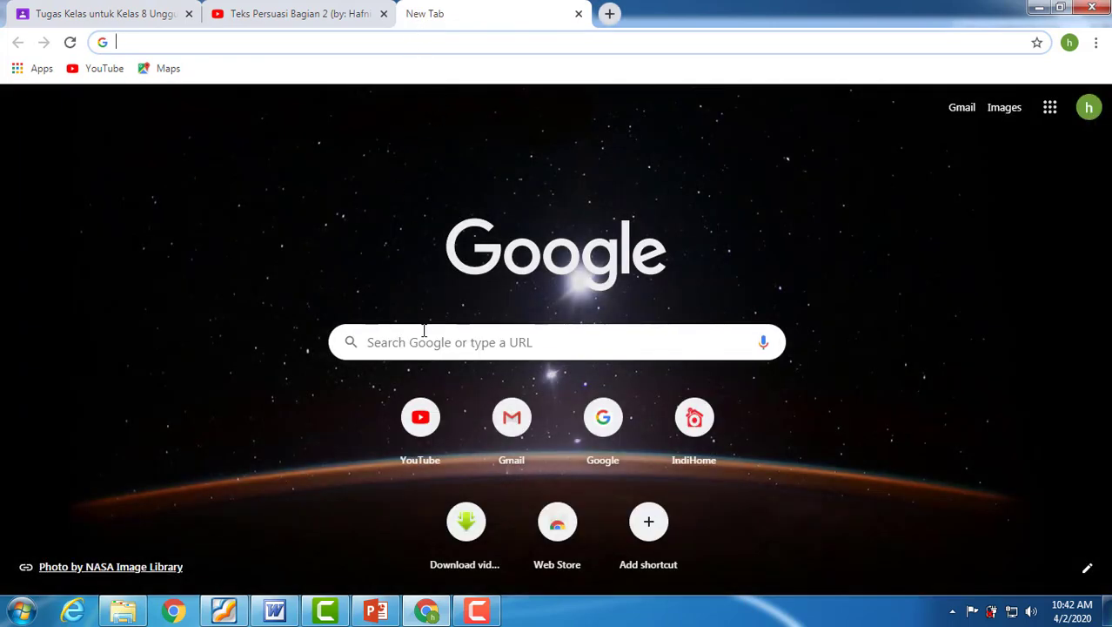
left_click(423, 342)
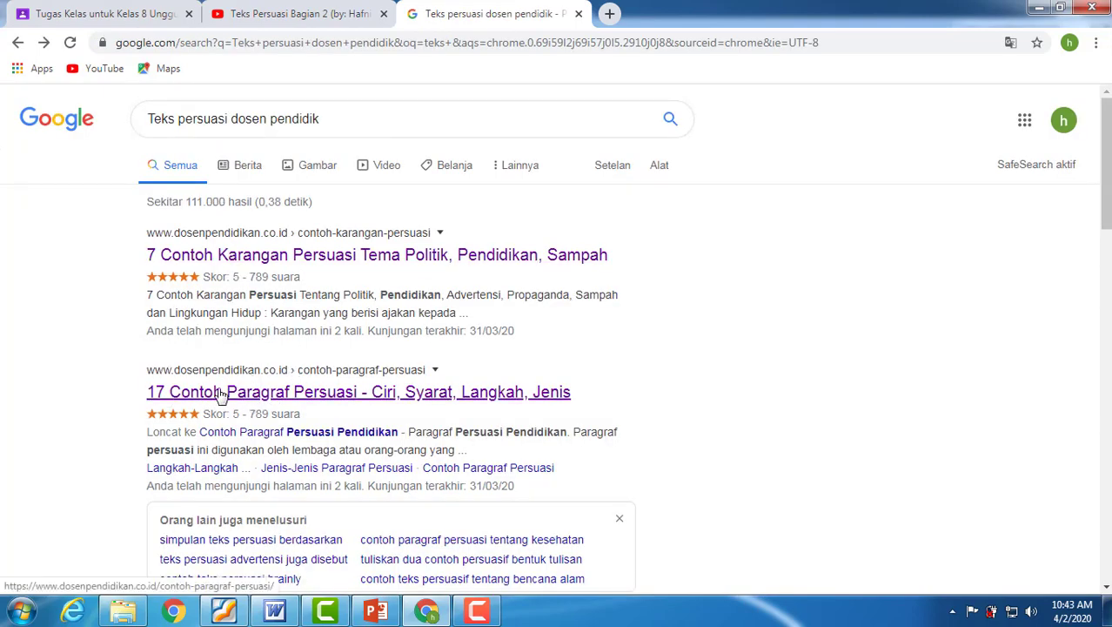
left_click(251, 392)
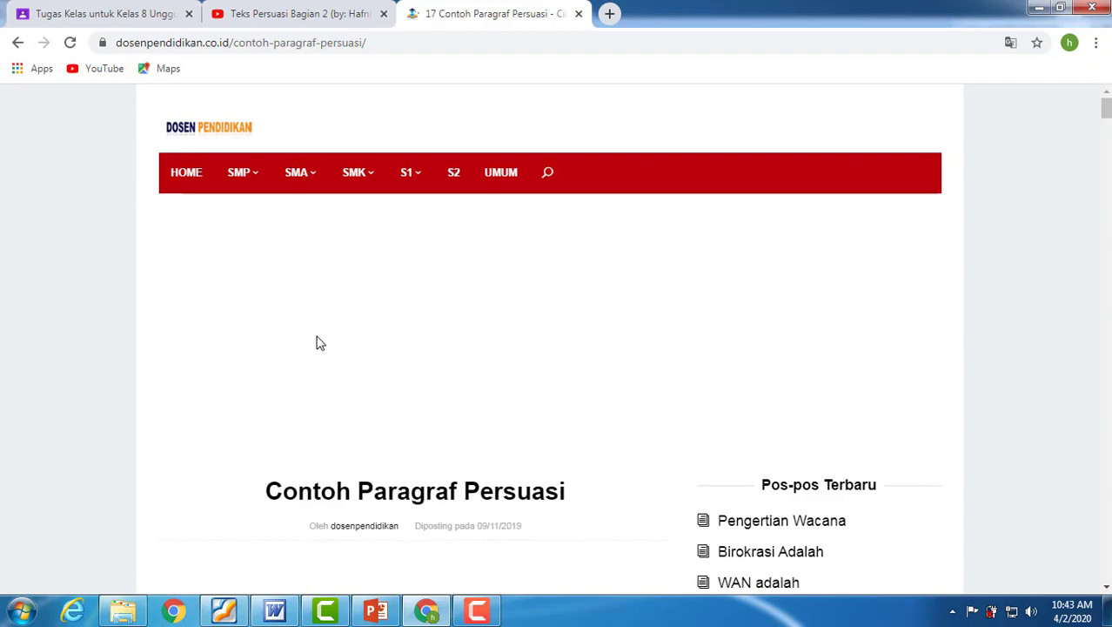
Look through the dosenpendidikan.co.id article on Contoh Paragraf Persuasi, including its sections on characteristics and writing steps, and return to its title.
scroll(315, 342, "down", 5)
scroll(317, 342, "up", 3)
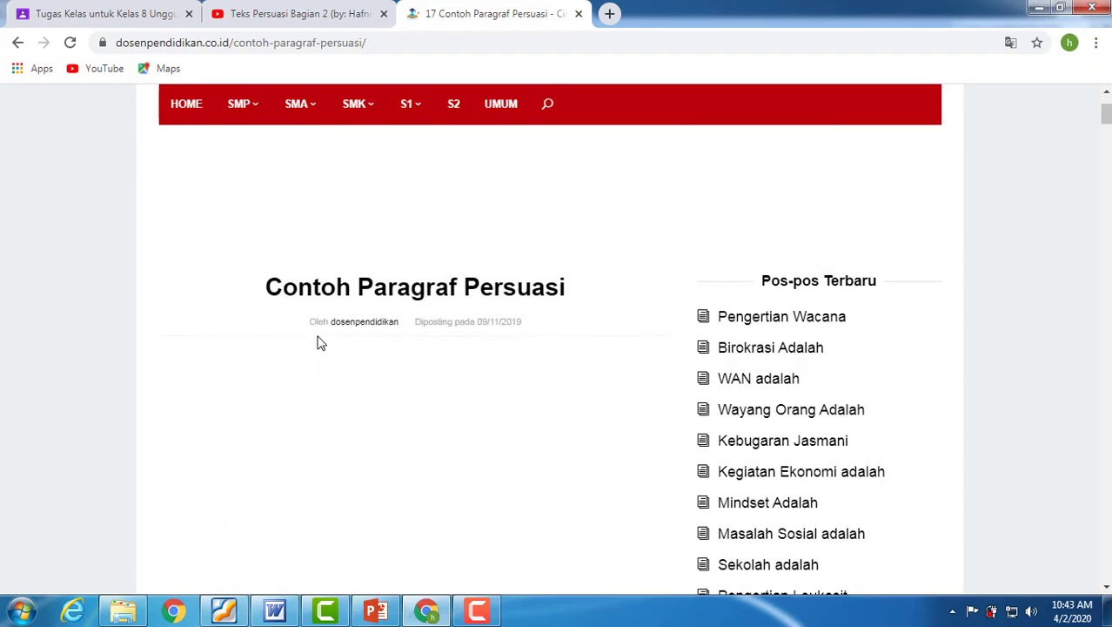
scroll(319, 342, "down", 5)
scroll(318, 342, "down", 15)
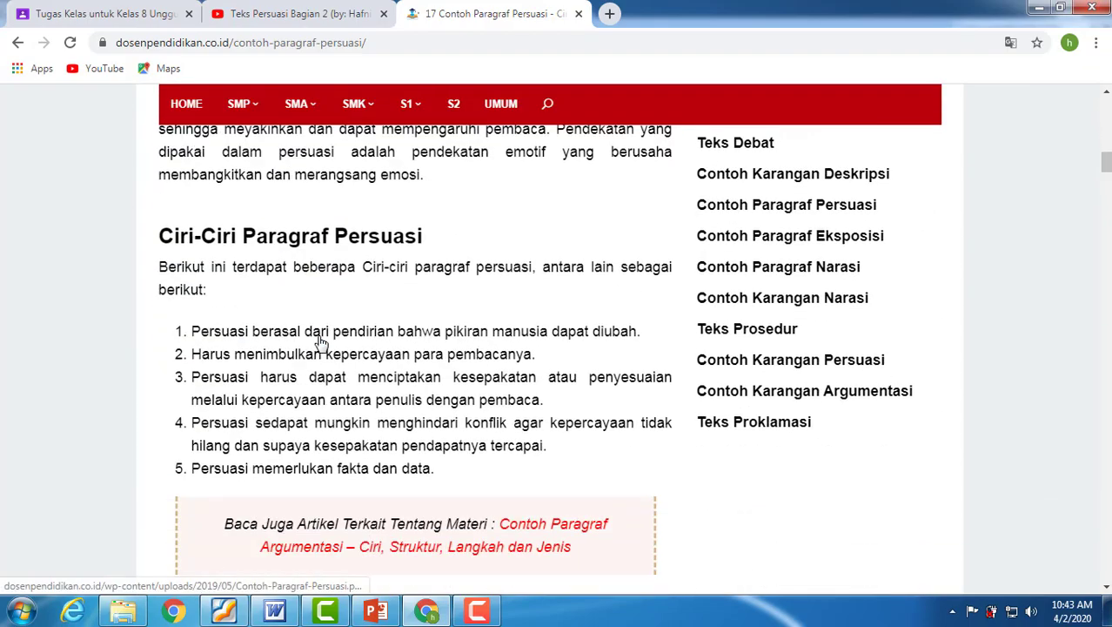
scroll(317, 342, "down", 2)
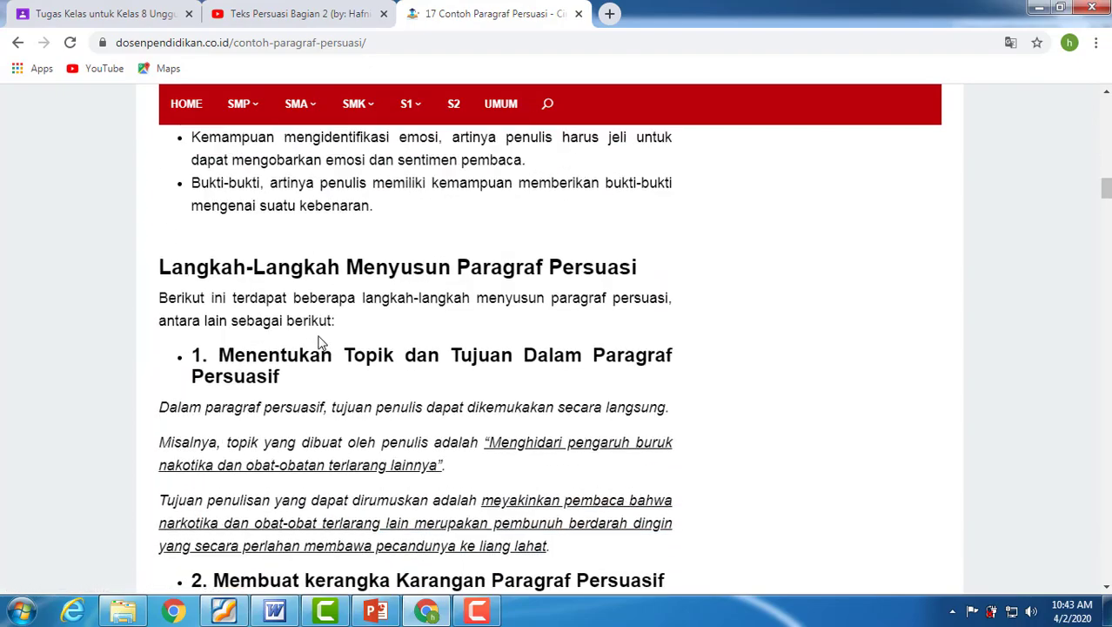
scroll(317, 344, "up", 12)
scroll(318, 346, "up", 3)
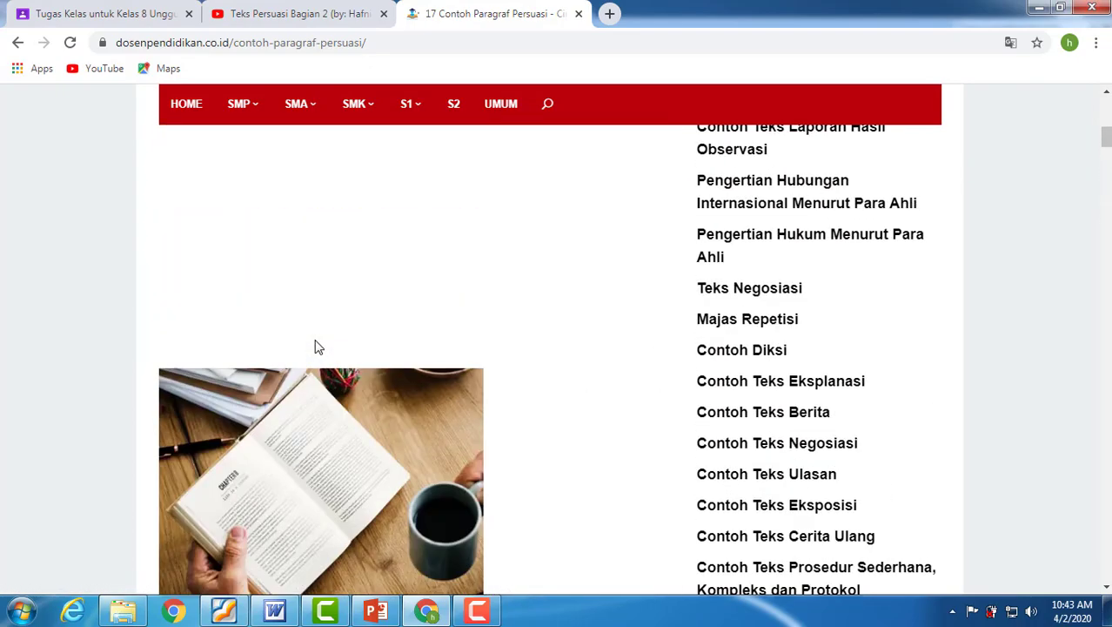
scroll(317, 346, "up", 6)
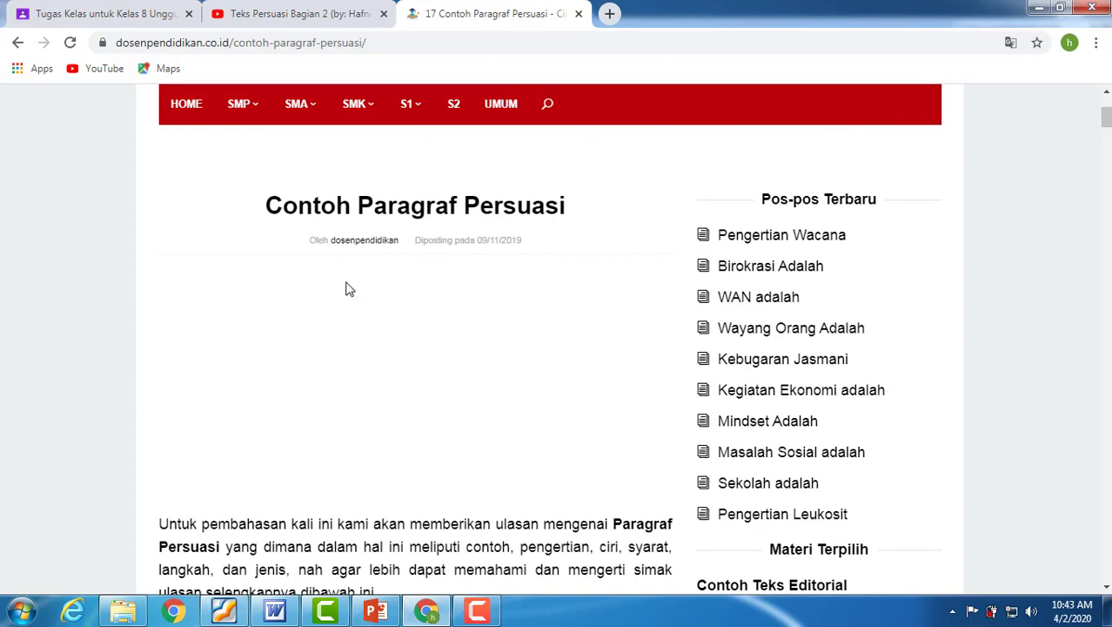
Copy the article's address, dosenpendidikan.co.id/contoh-paragraf-persuasi/, attach it as a link to the Classroom material, and check the attachment list.
left_click(383, 42)
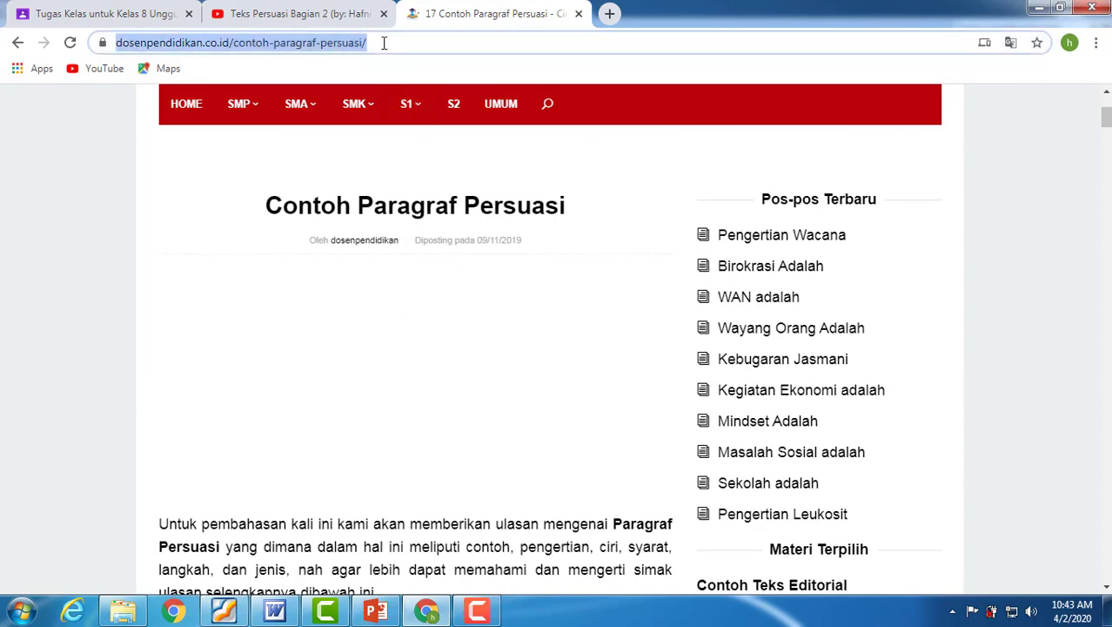
left_click(120, 19)
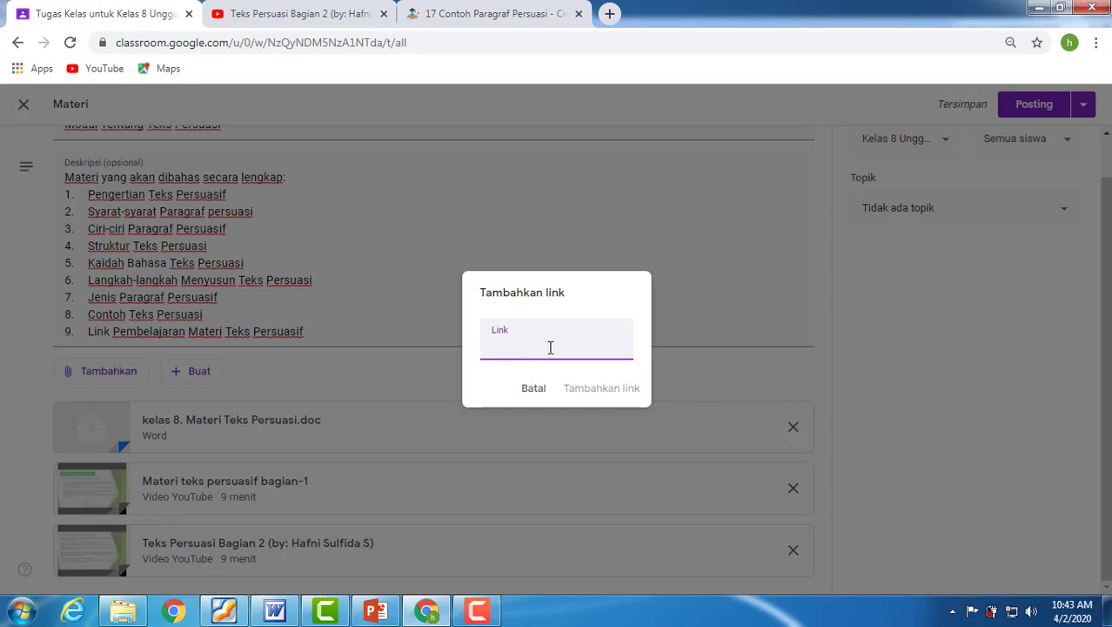
key("ctrl+v")
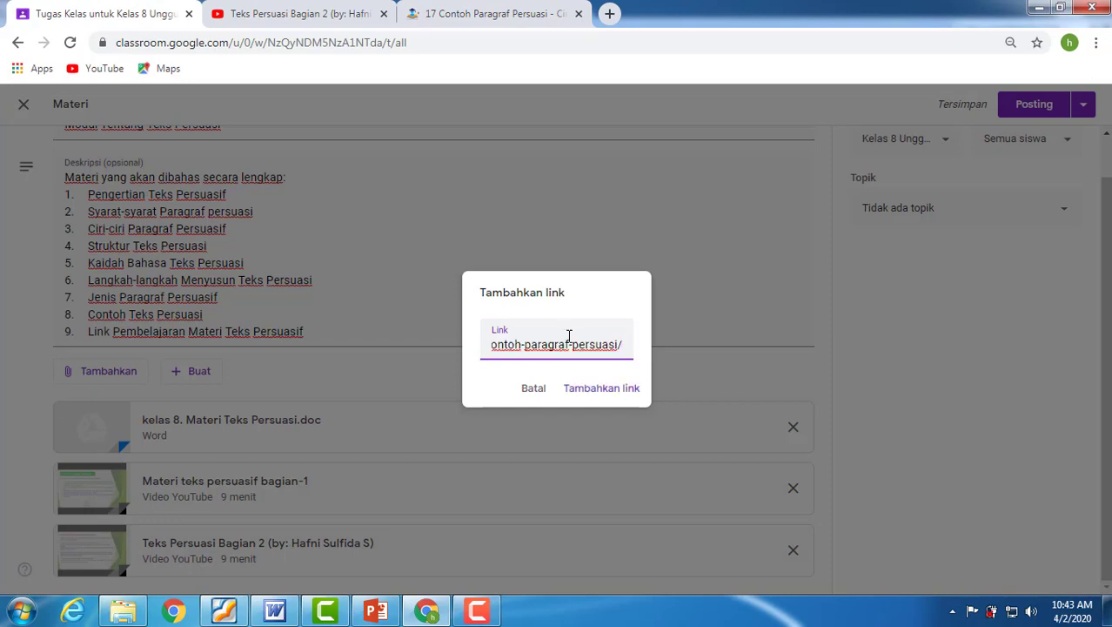
left_click(589, 396)
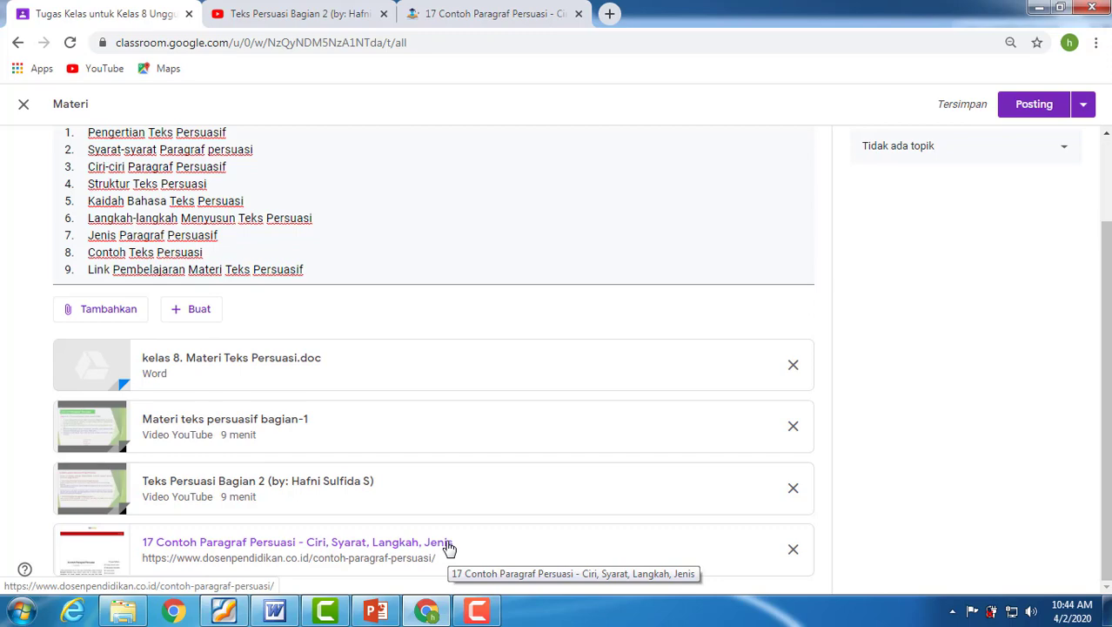
scroll(446, 547, "up", 1)
scroll(446, 547, "down", 1)
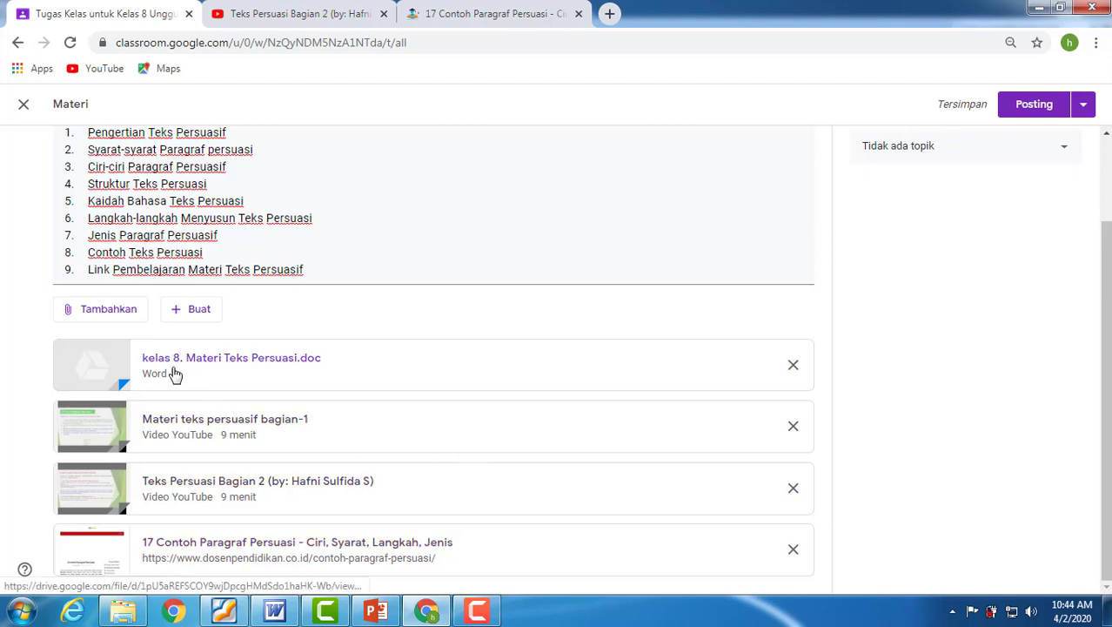
Try to attach "kelas 8. Materi Teks Persuasi.doc" from the recent Google Drive files again and dismiss the notice.
left_click(98, 313)
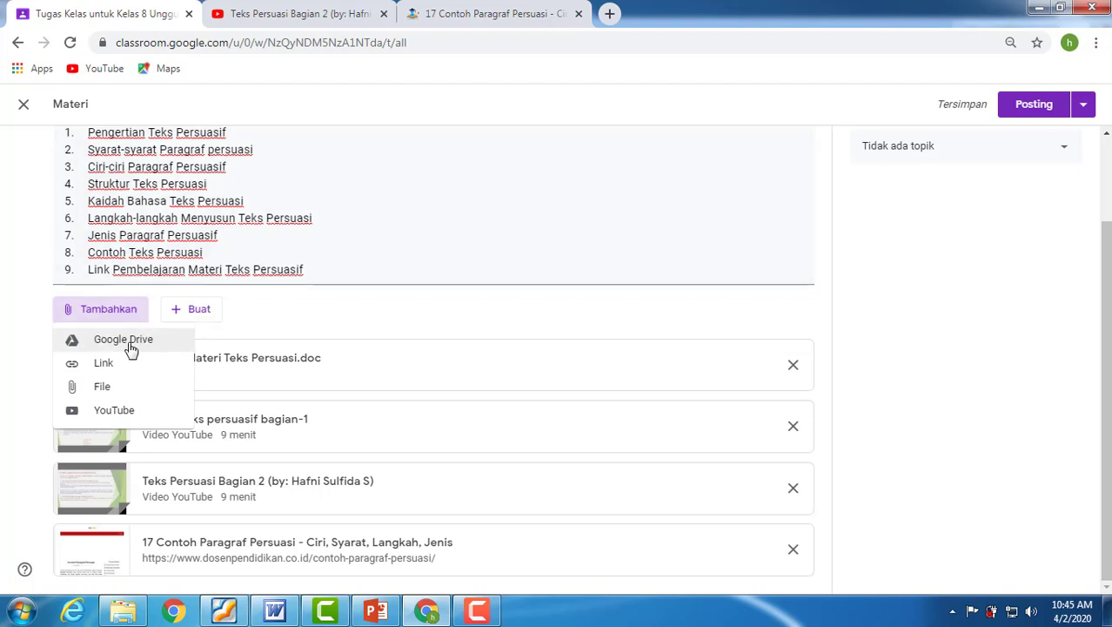
left_click(130, 349)
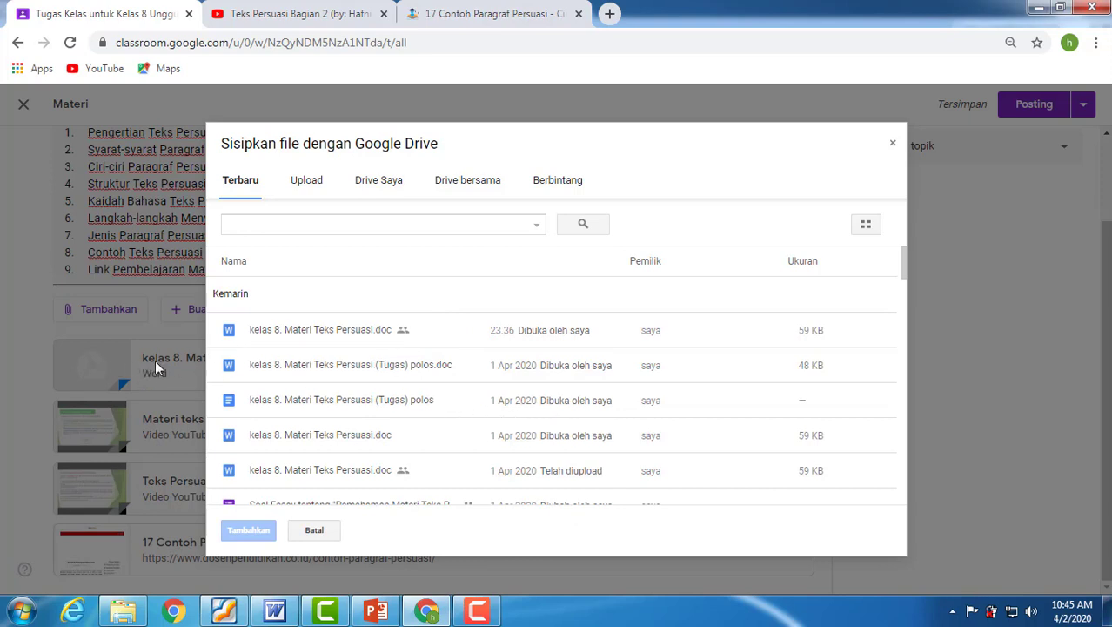
left_click(270, 333)
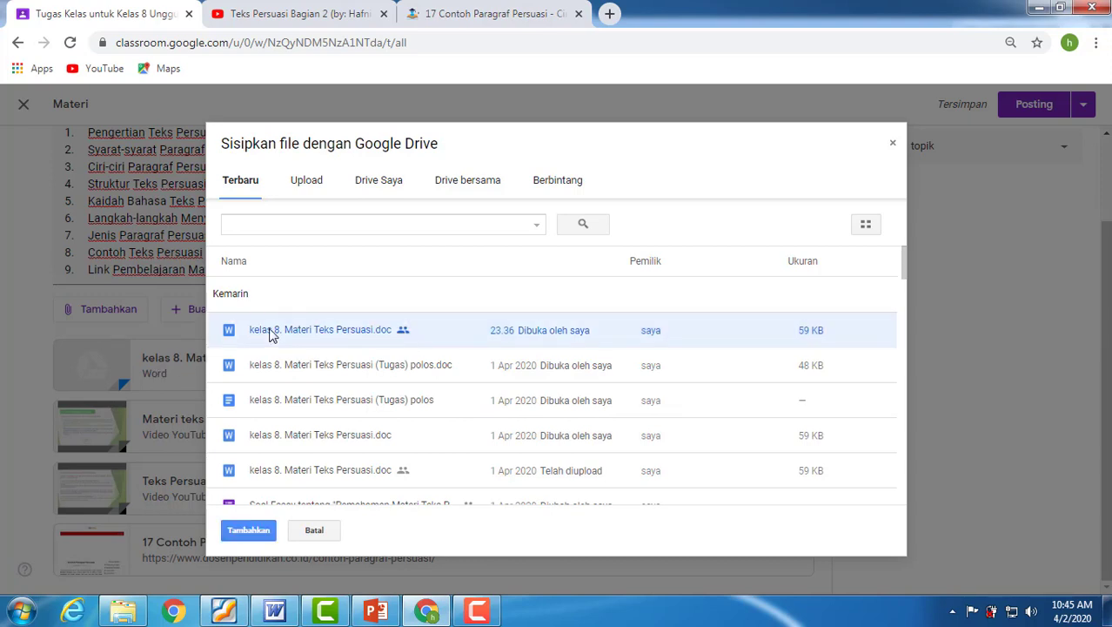
left_click(251, 530)
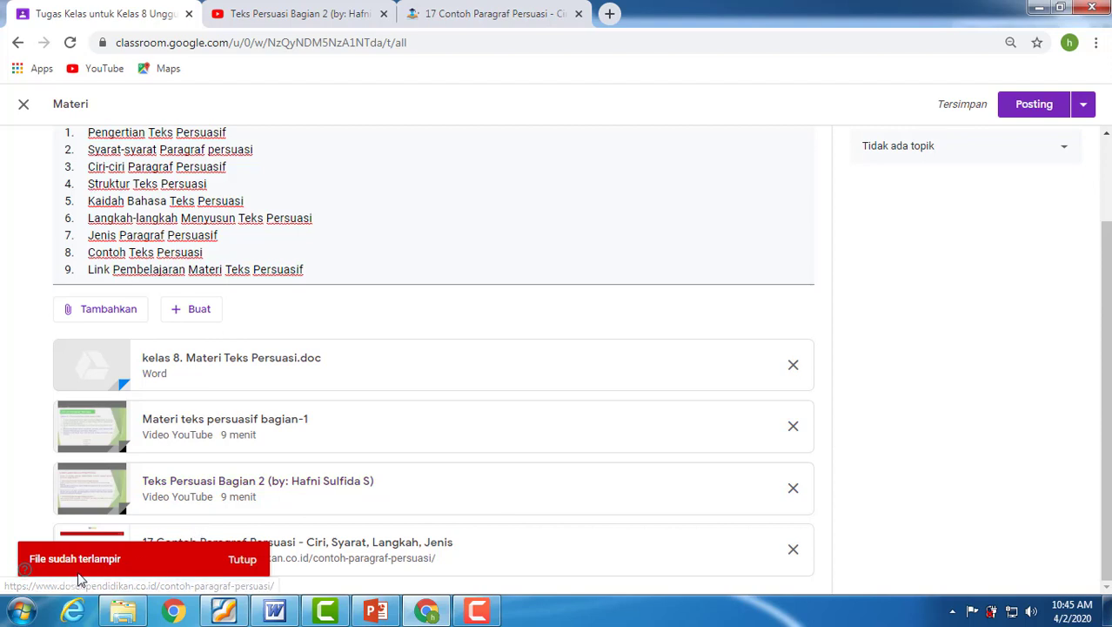
left_click(243, 561)
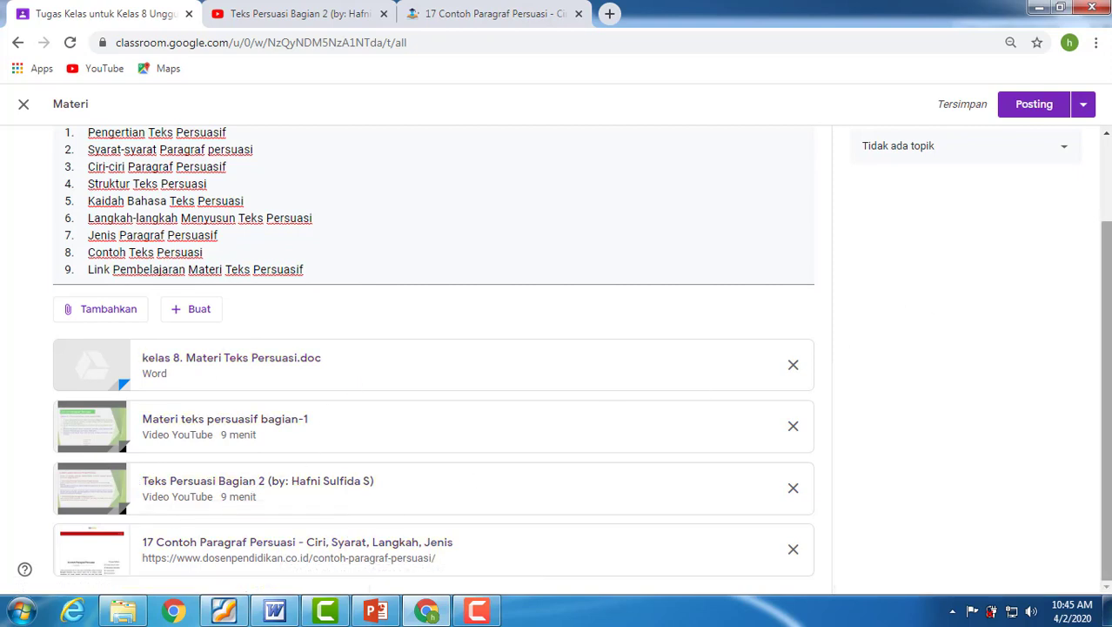
Review the material's title, description and attachments, and close the editor, leaving the material as a draft.
scroll(1105, 291, "up", 2)
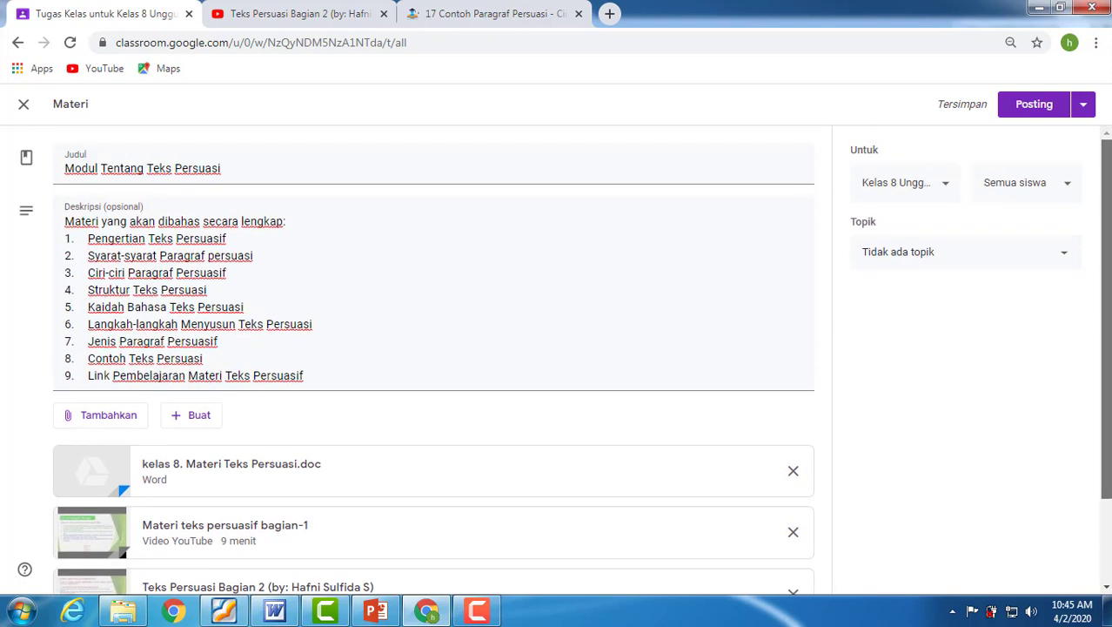
left_click_drag(1110, 375, 1100, 457)
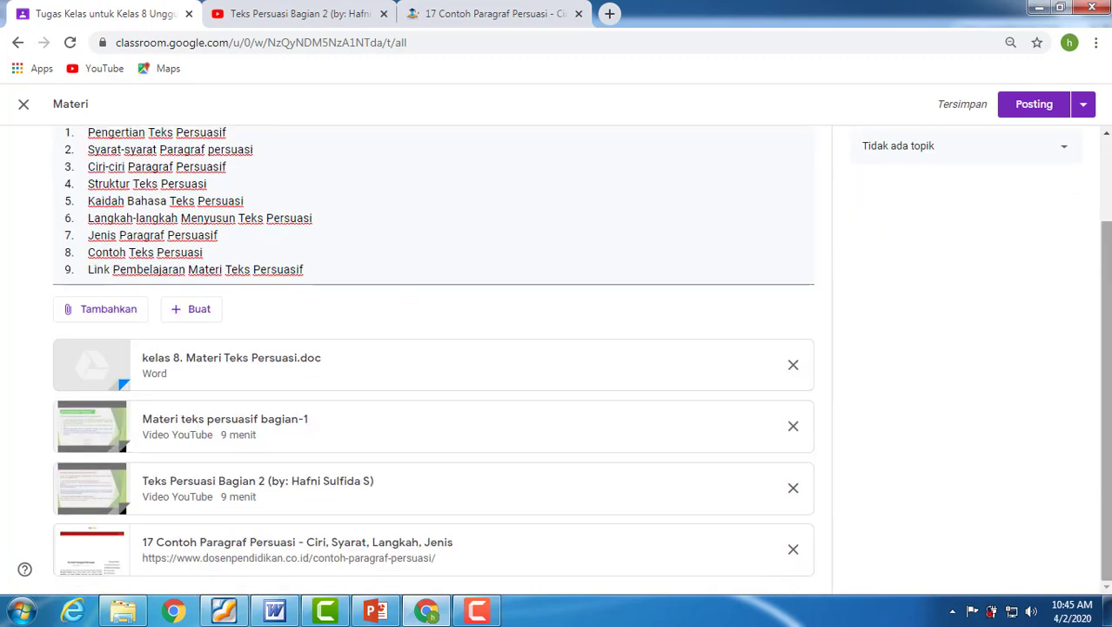
left_click_drag(1105, 295, 1088, 138)
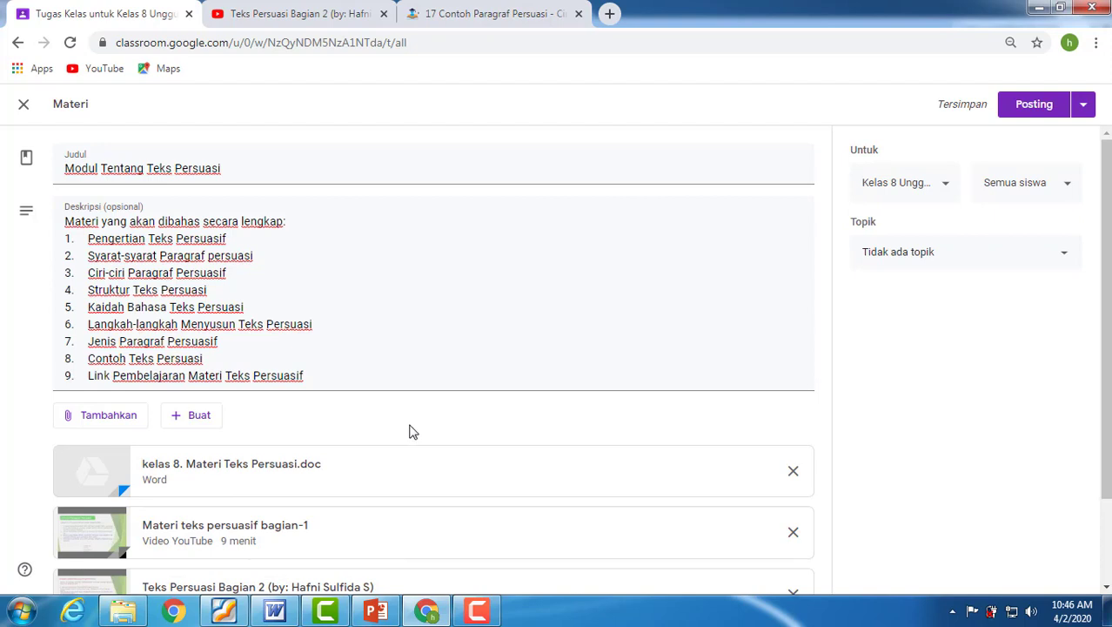
left_click(24, 106)
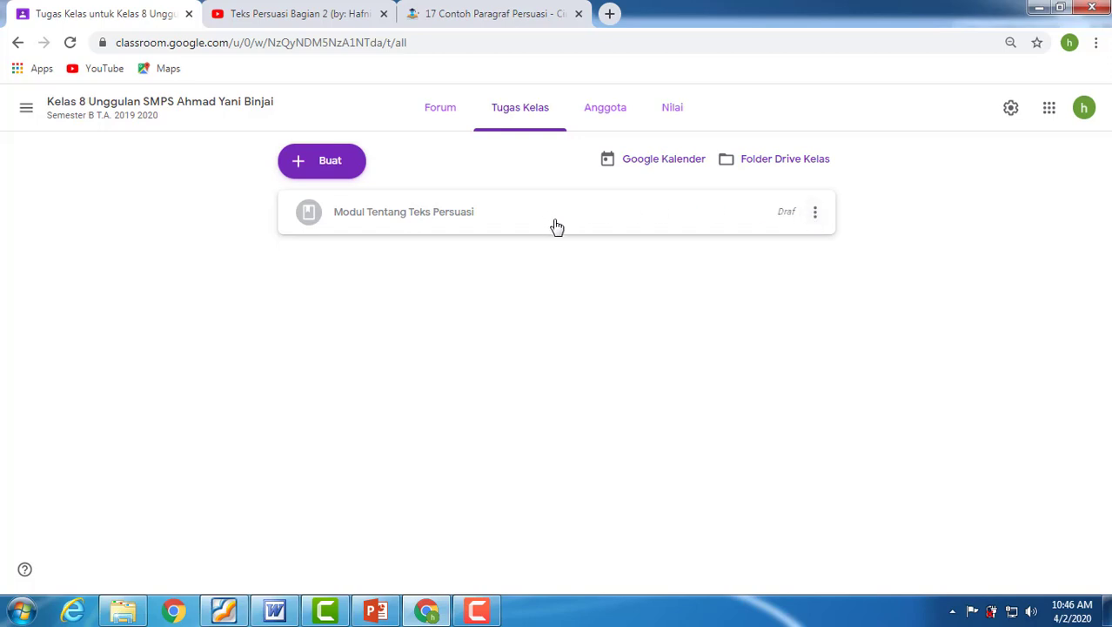
Reopen the draft "Modul Tentang Teks Persuasi" for editing and check its description and attachments.
left_click(817, 219)
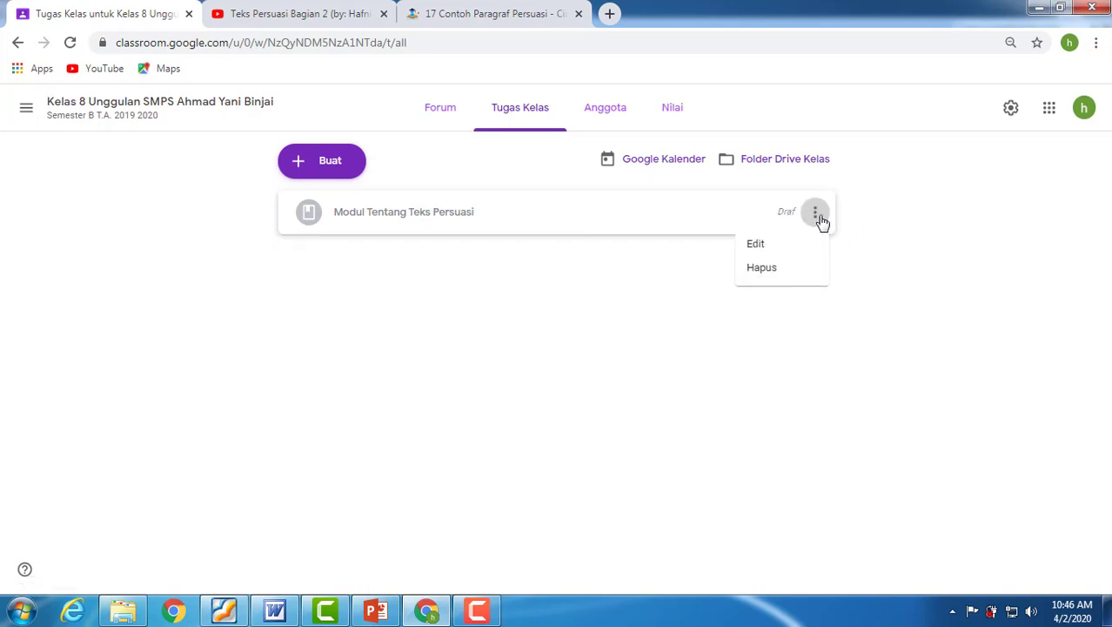
left_click(762, 247)
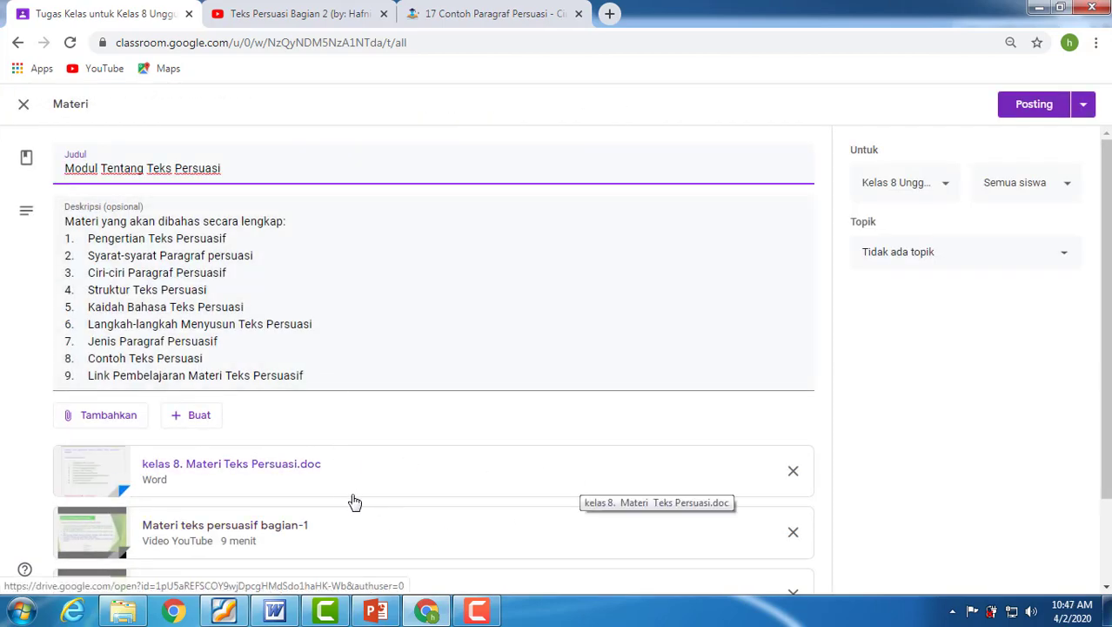
scroll(350, 498, "down", 2)
scroll(370, 494, "up", 2)
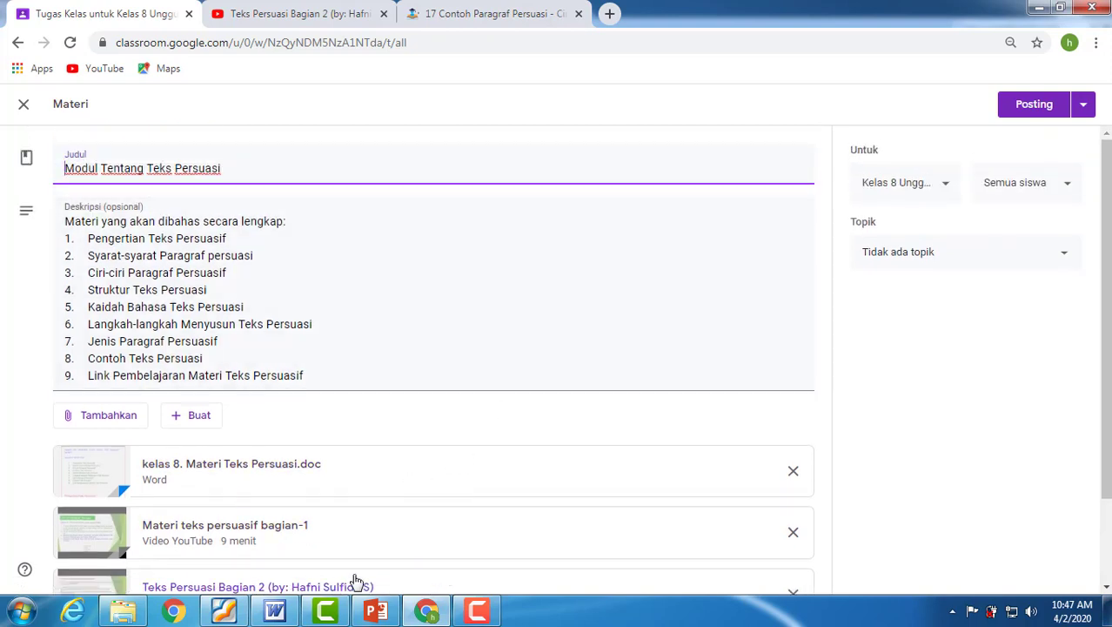
scroll(447, 572, "down", 2)
scroll(463, 491, "up", 2)
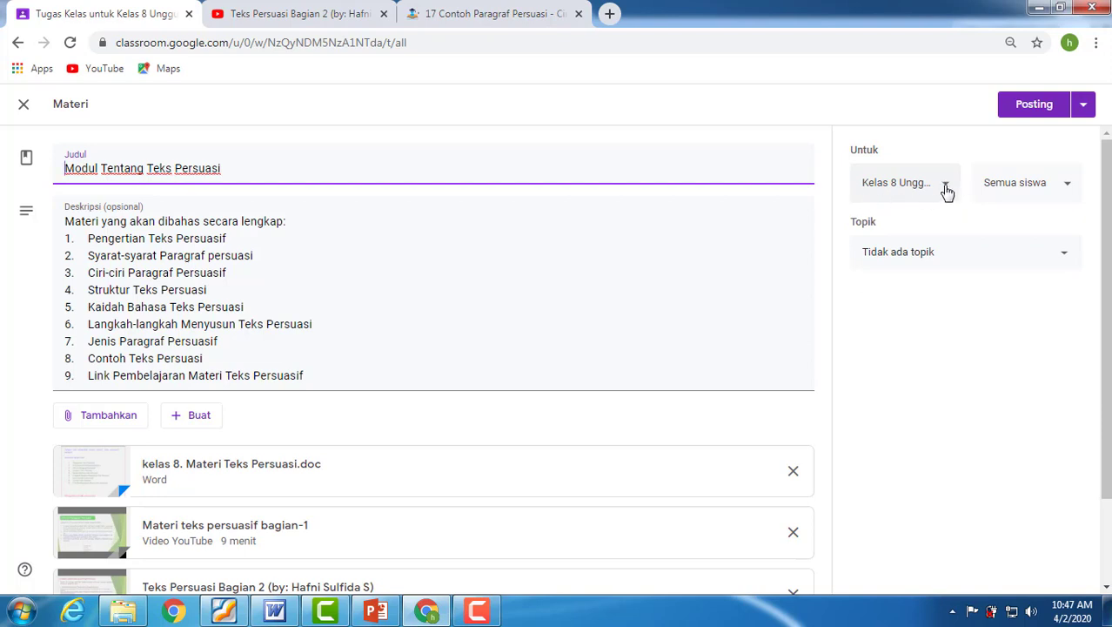
Add the second Kelas 8 Unggulan, Kelas 8.3, 8.2 and 8-1 as recipient classes, and deselect all four again.
left_click(947, 192)
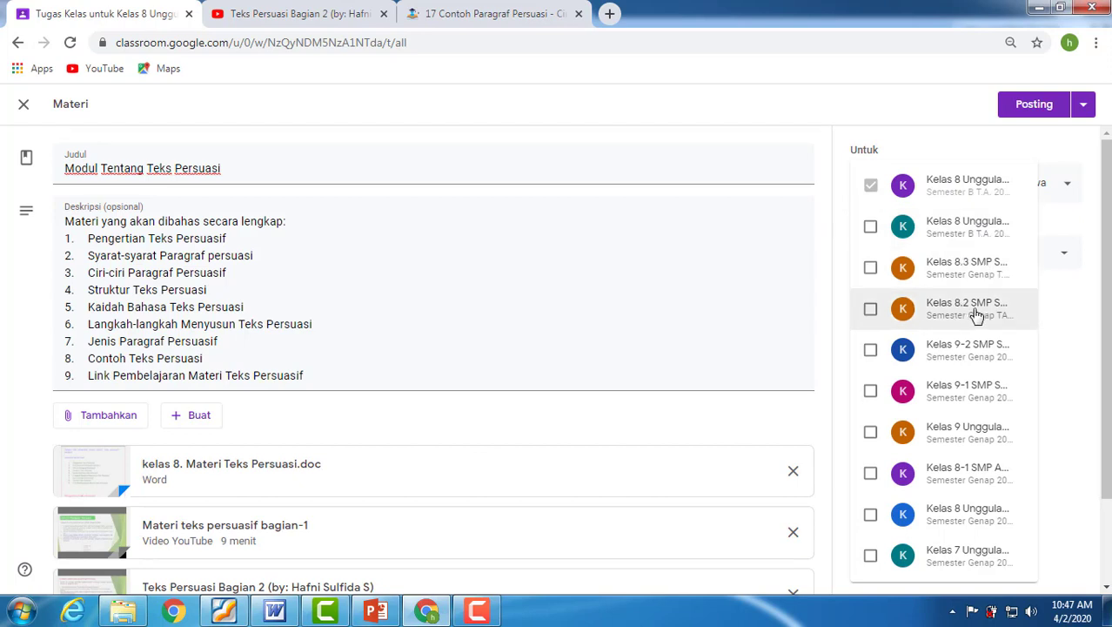
left_click(870, 227)
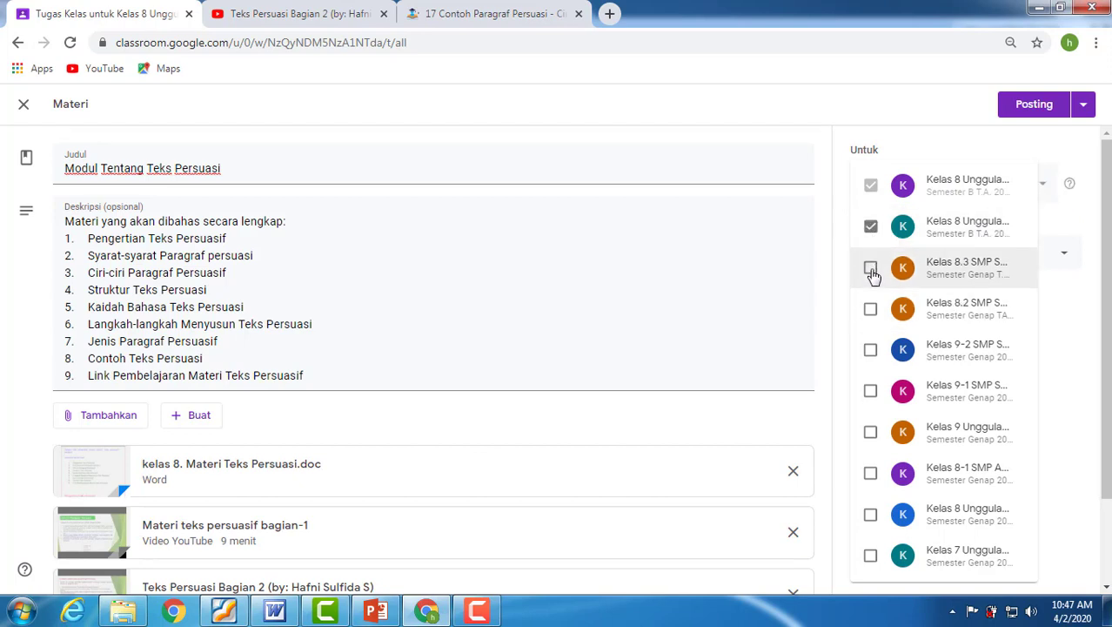
left_click(871, 270)
left_click(870, 310)
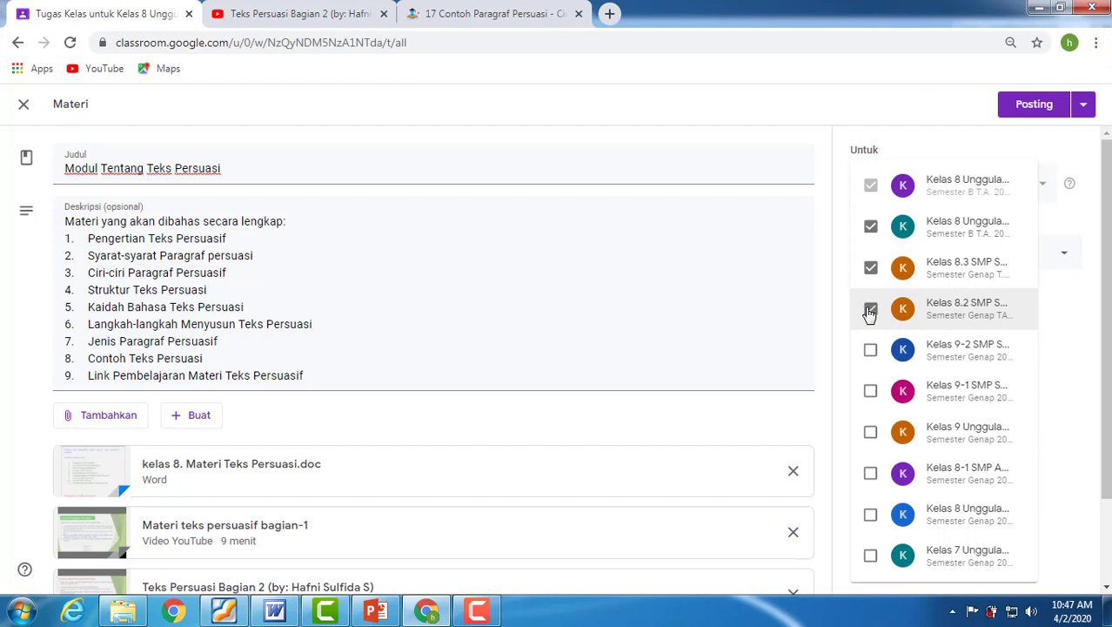
left_click(870, 474)
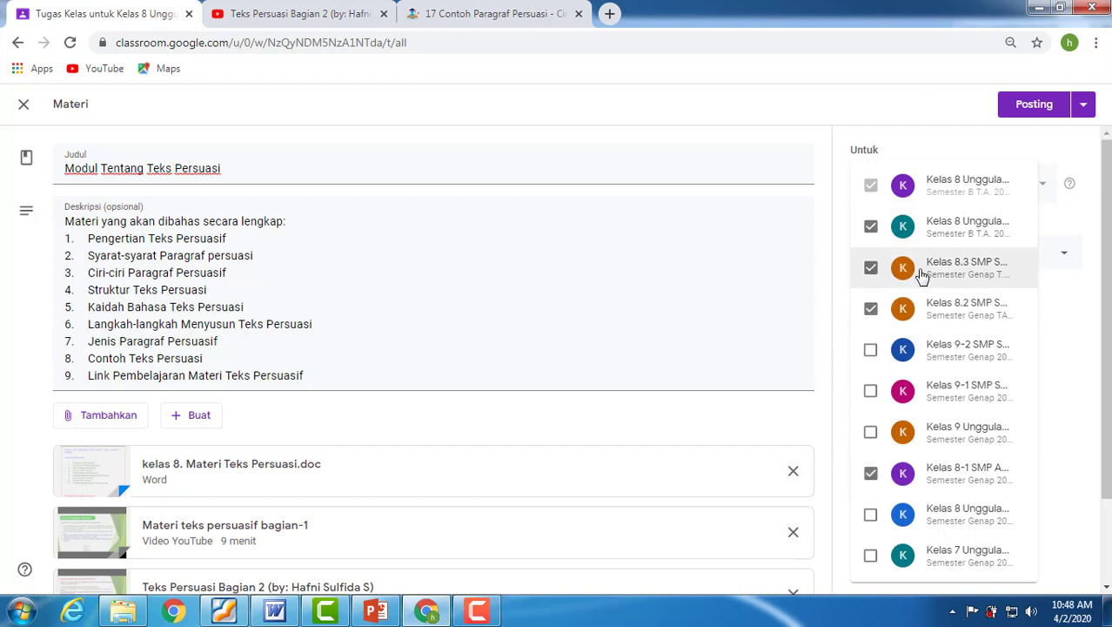
left_click(870, 473)
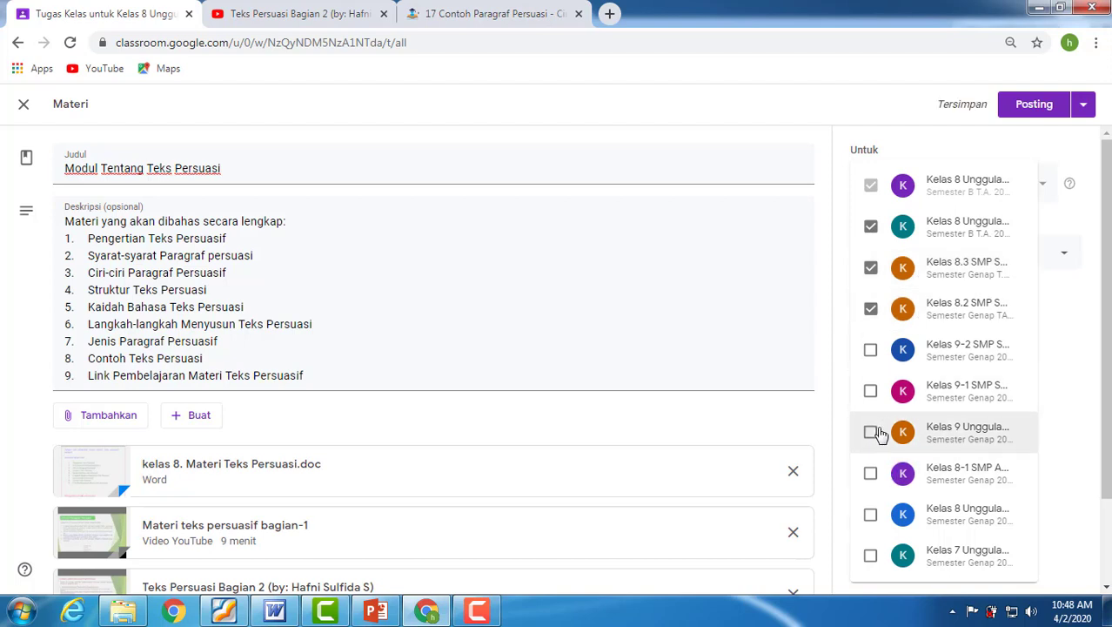
left_click(870, 308)
left_click(870, 267)
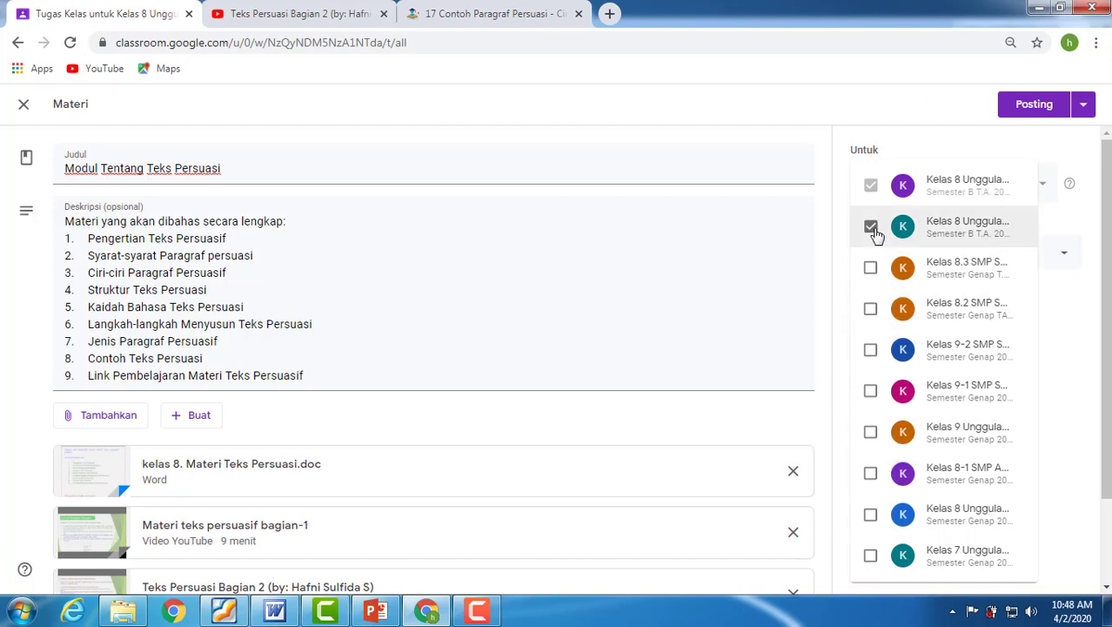
left_click(870, 226)
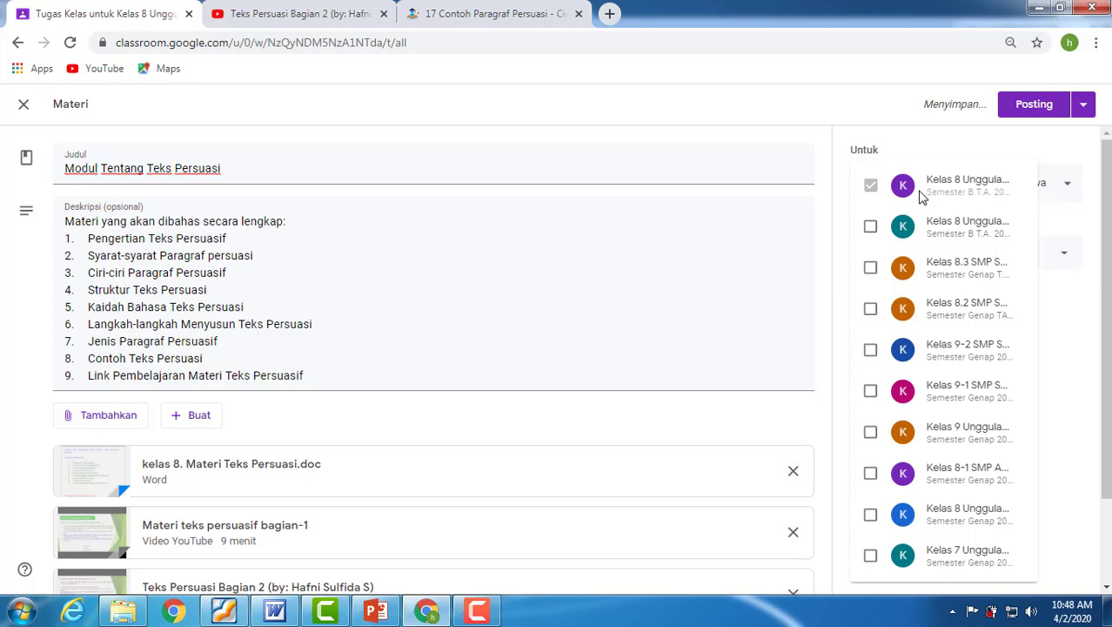
left_click(851, 110)
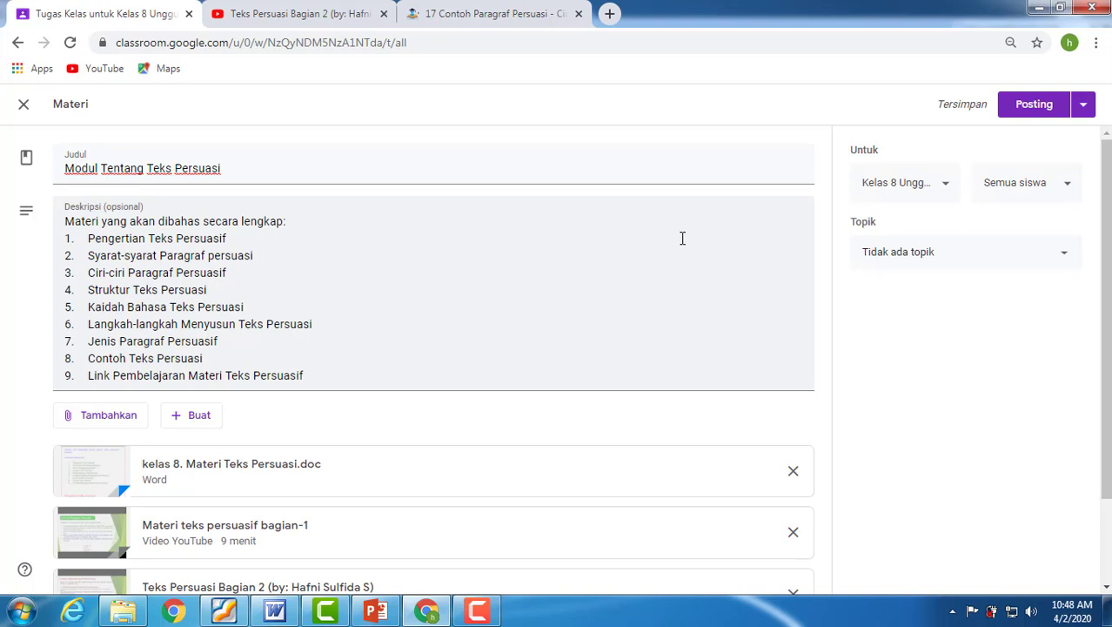
Check the student recipient options, leaving Semua siswa selected, and post the material "Modul Tentang Teks Persuasi".
left_click(1070, 192)
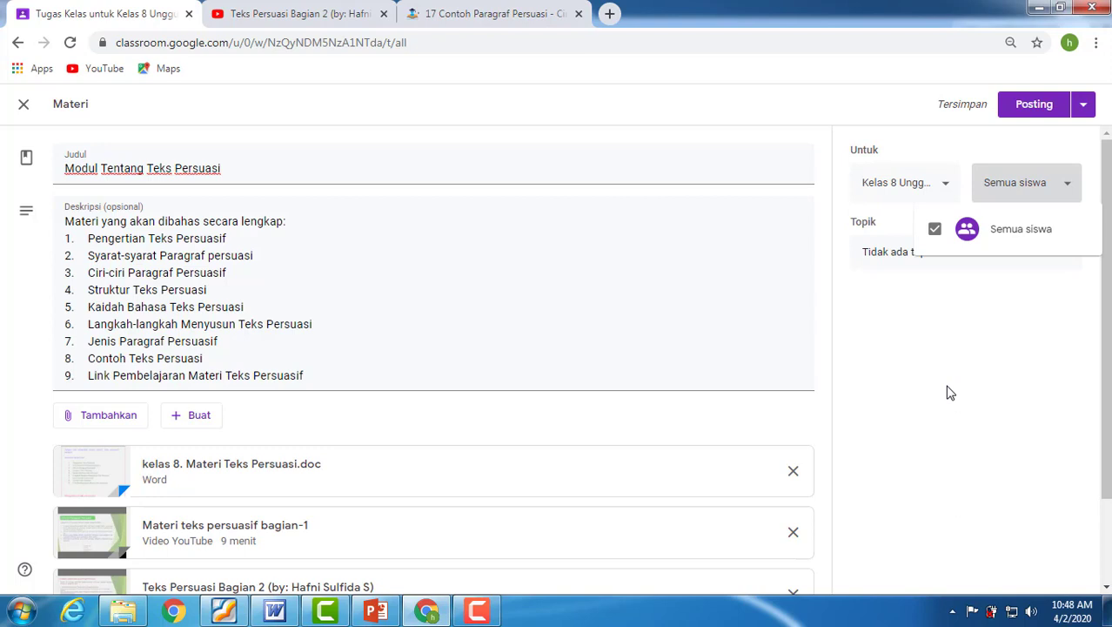
left_click(978, 145)
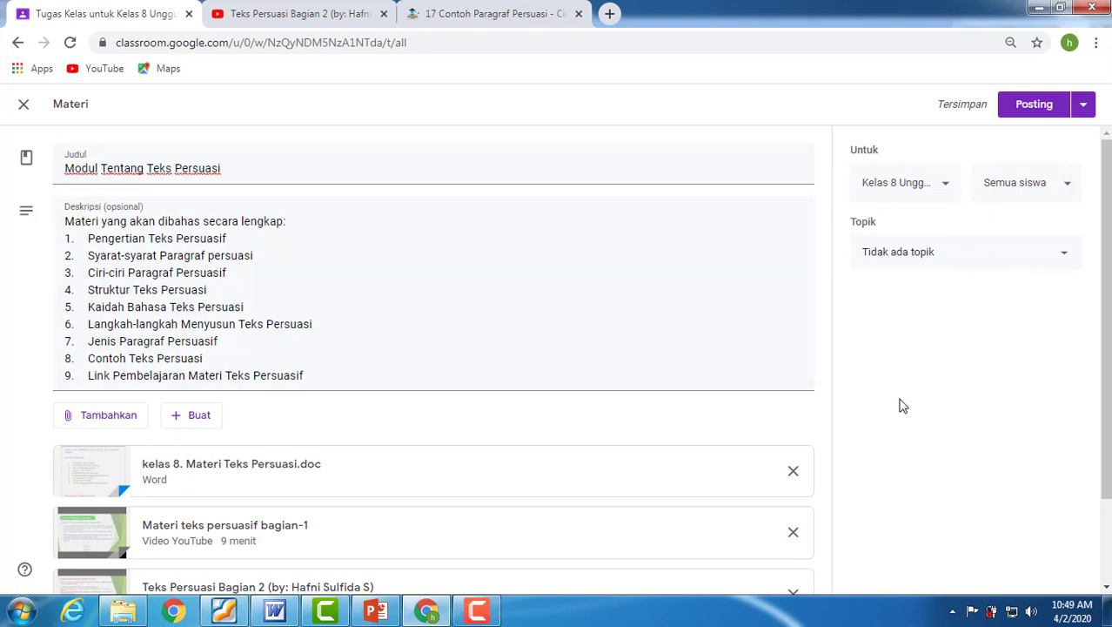
left_click(1032, 105)
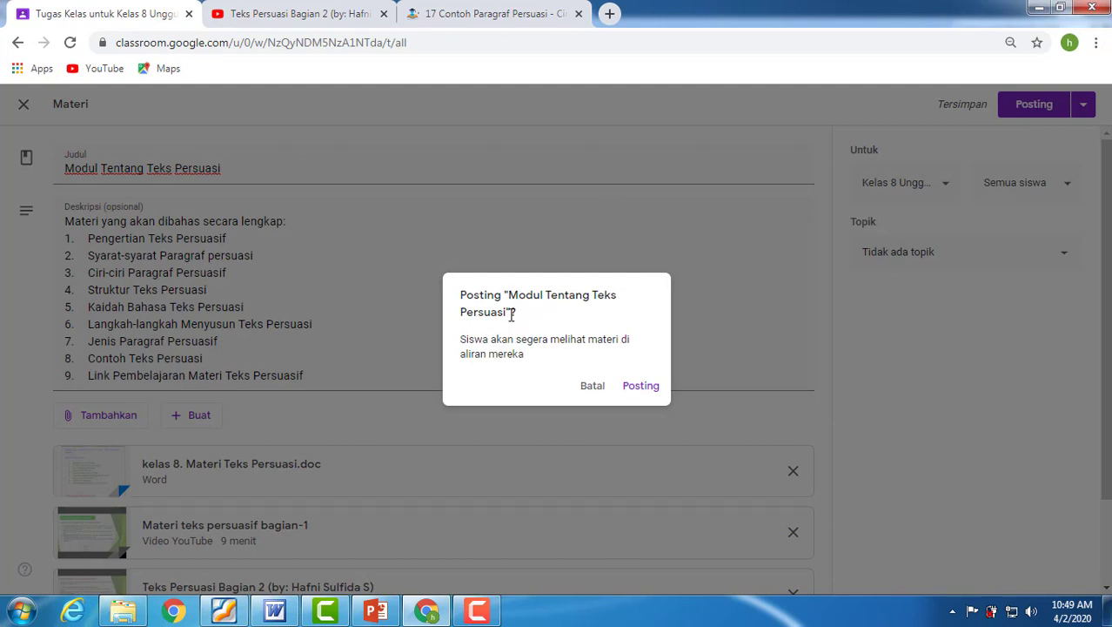
left_click(634, 394)
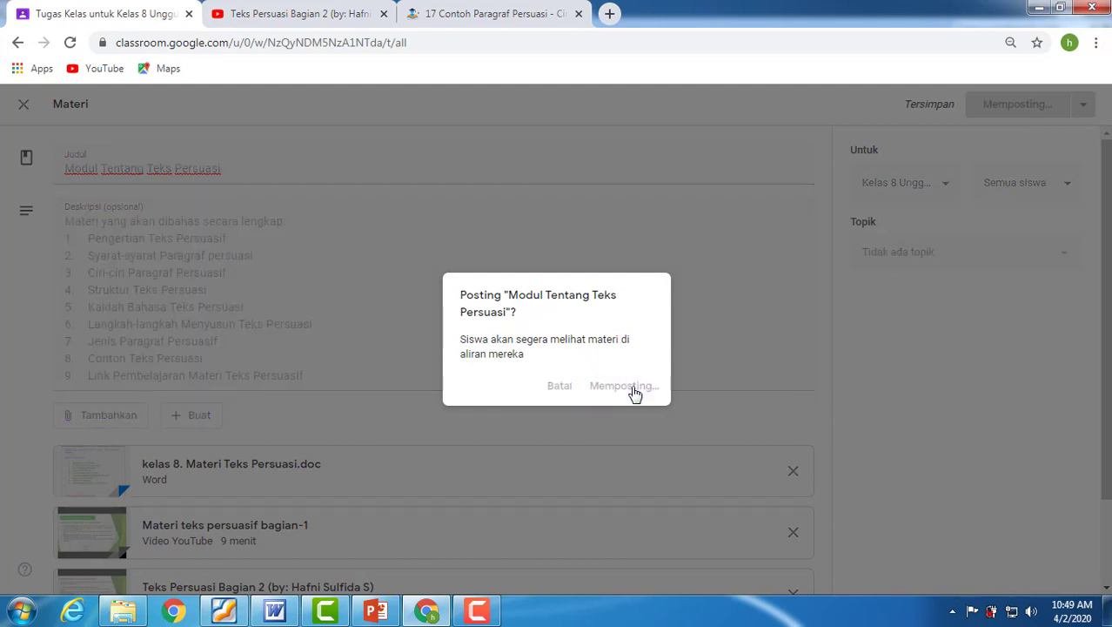